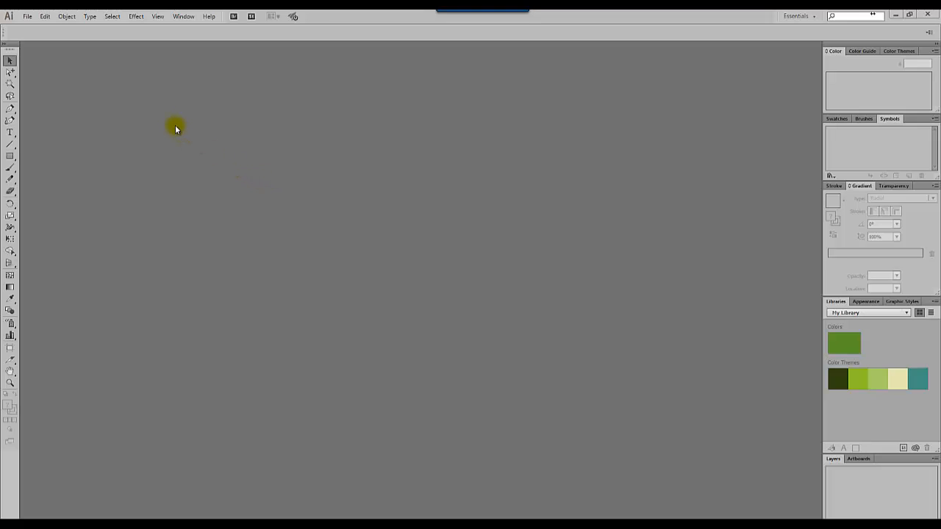
Start a new document with the Print profile and set its units to pixels
left_click(29, 17)
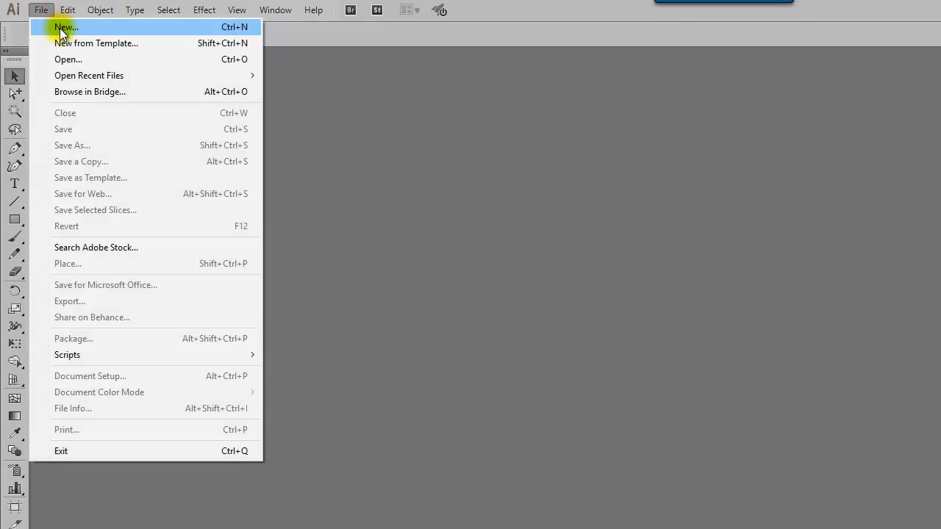
left_click(60, 28)
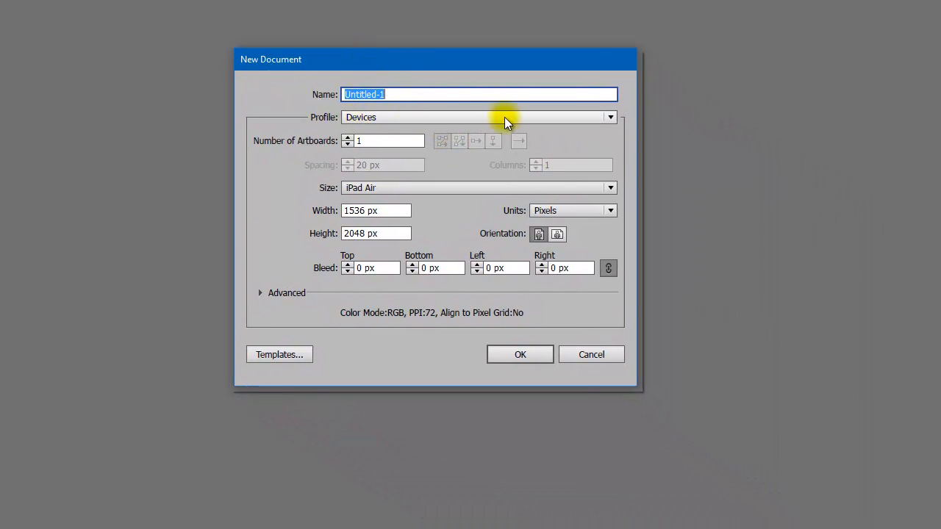
left_click(610, 119)
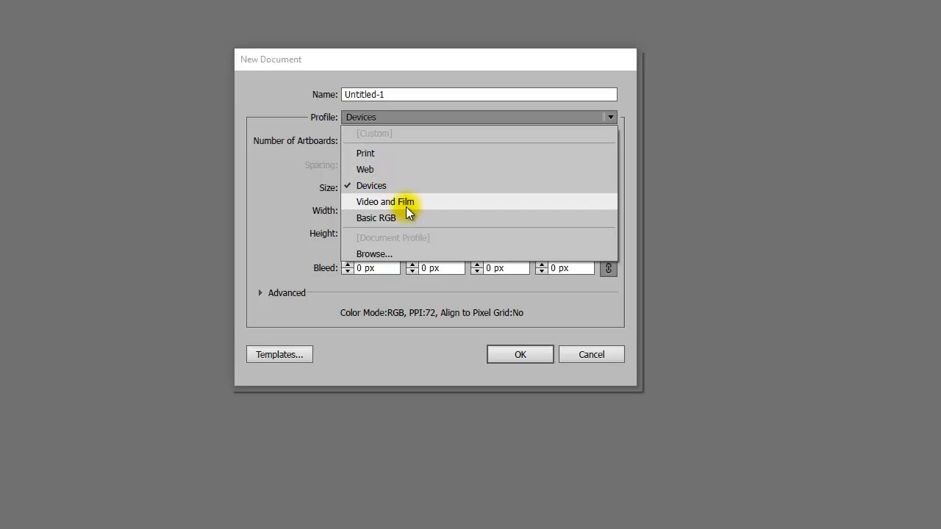
left_click(379, 156)
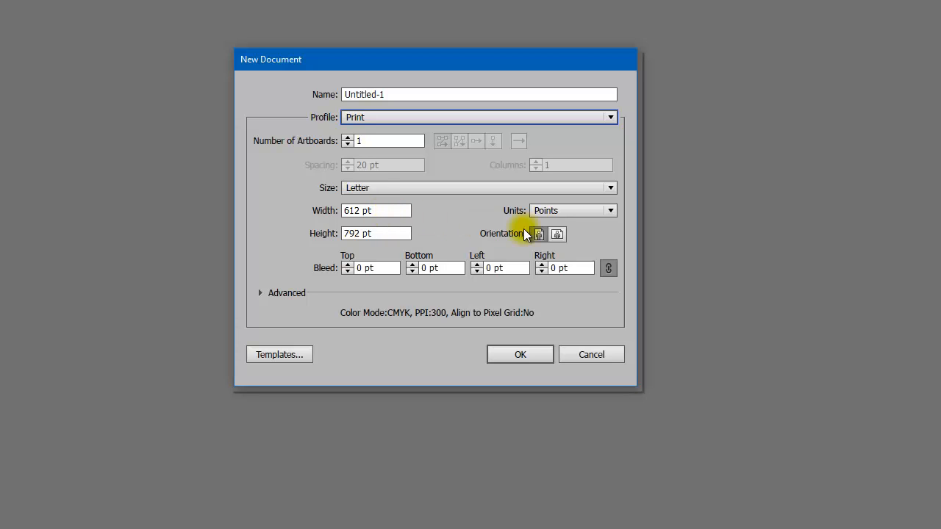
left_click(610, 210)
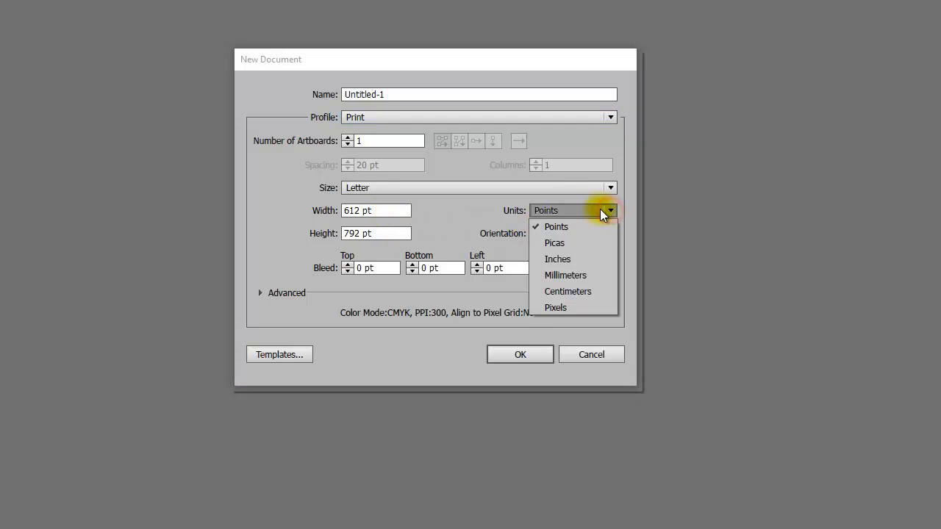
left_click(564, 308)
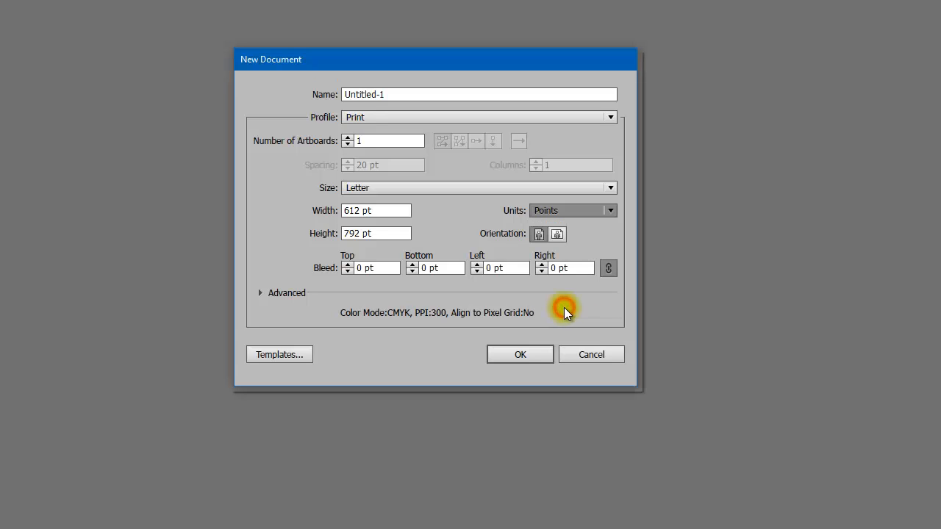
Set the new document's width to 1024 px and its height to 1280 px
left_click(387, 210)
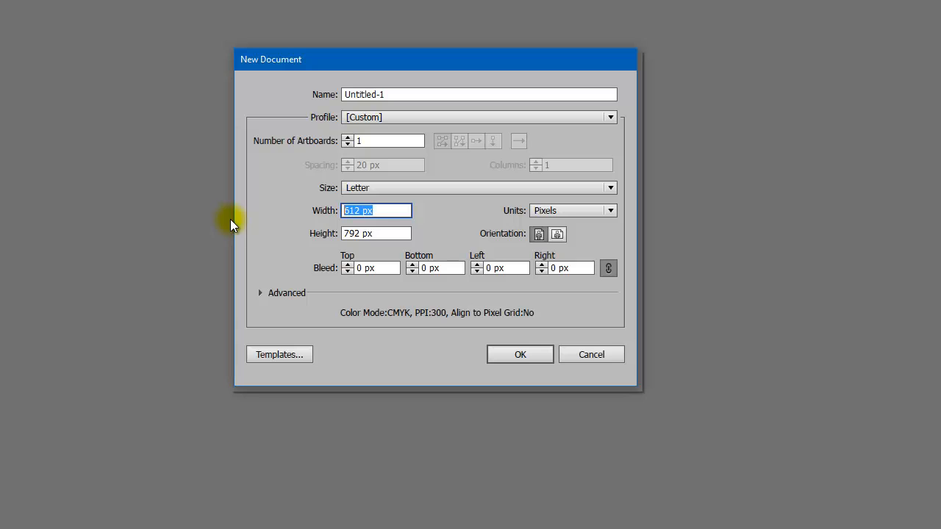
type("1024")
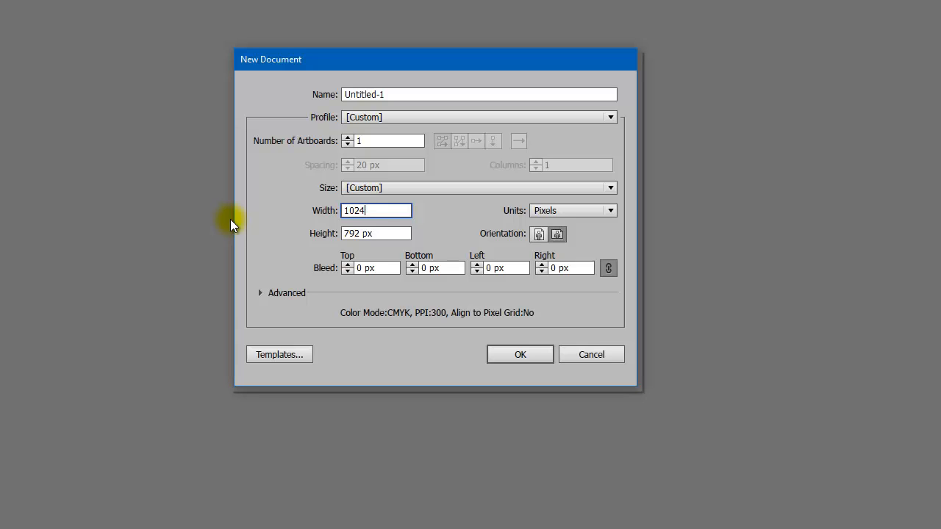
type(" px")
left_click(393, 233)
left_click_drag(394, 233, 295, 233)
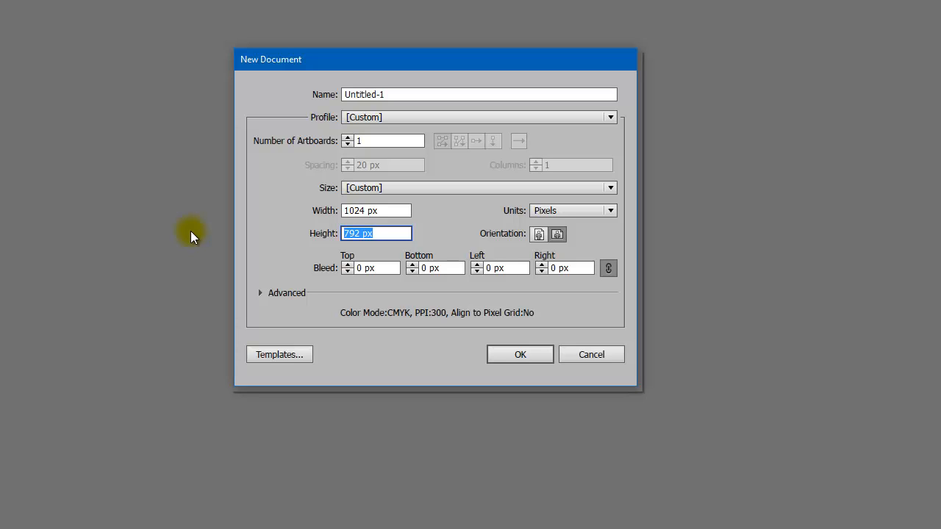
type("1280")
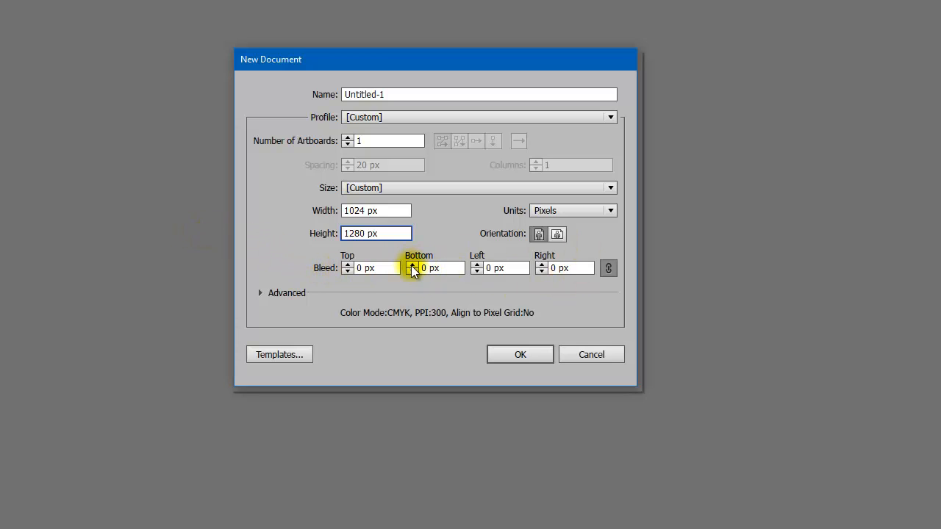
Set the document's advanced color mode to RGB and create the document
left_click(259, 294)
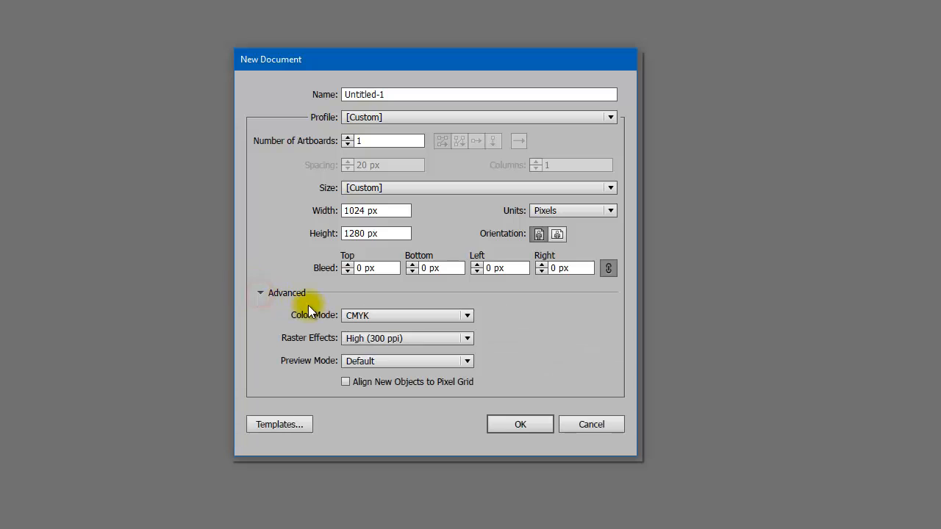
left_click(398, 318)
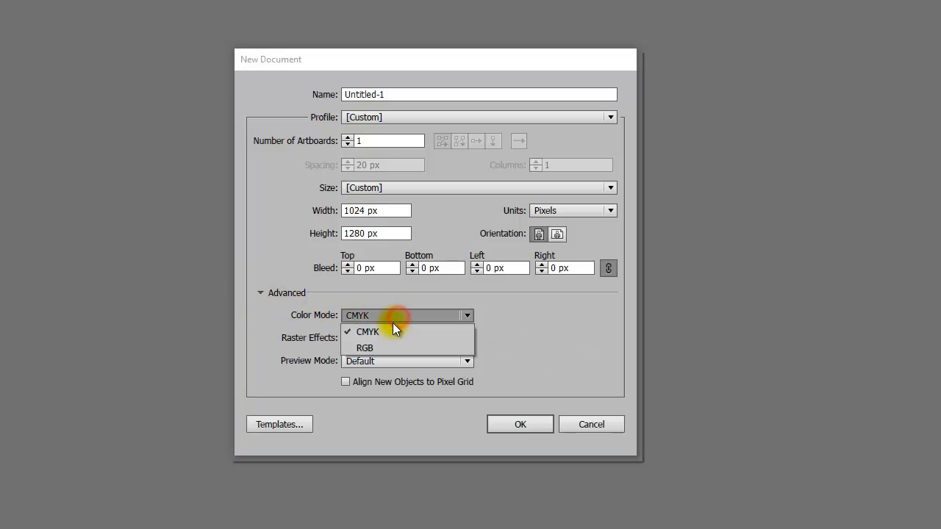
left_click(383, 347)
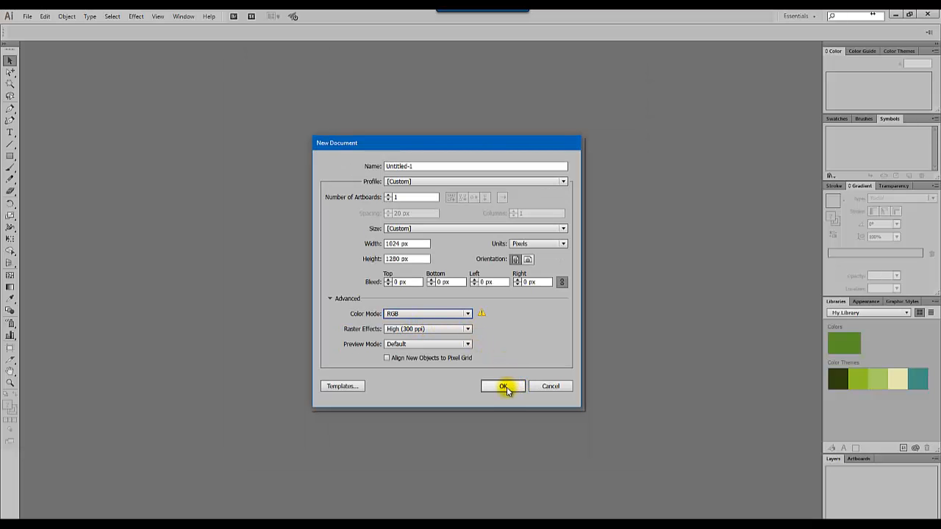
left_click(506, 386)
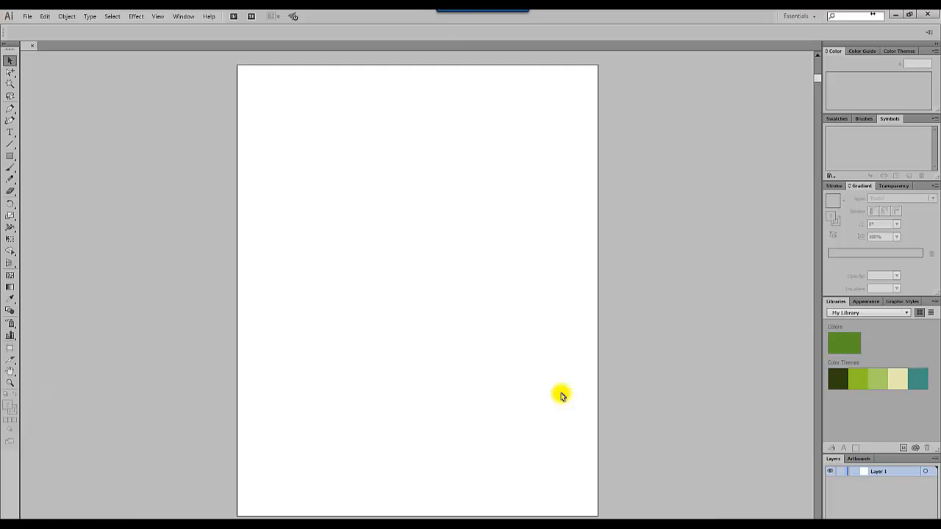
Show the document rulers and choose pixels as their unit
left_click(159, 17)
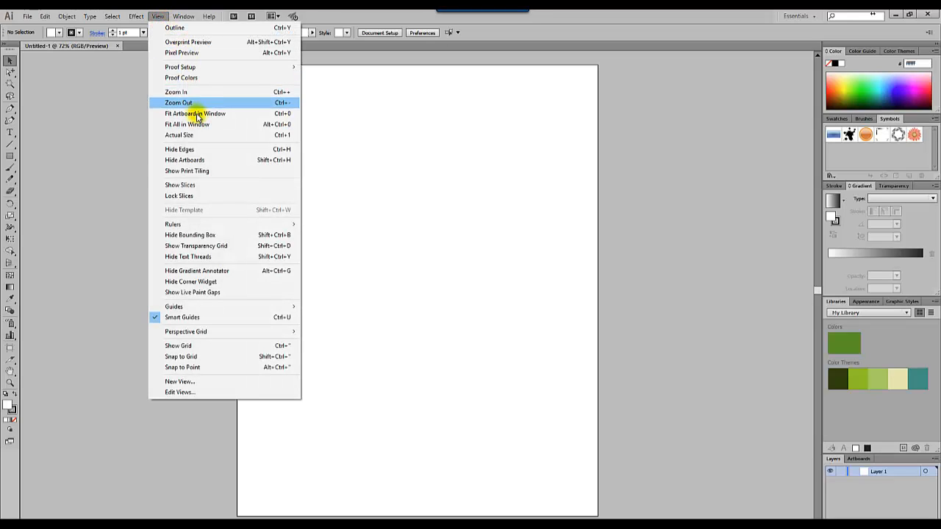
mouse_move(197, 224)
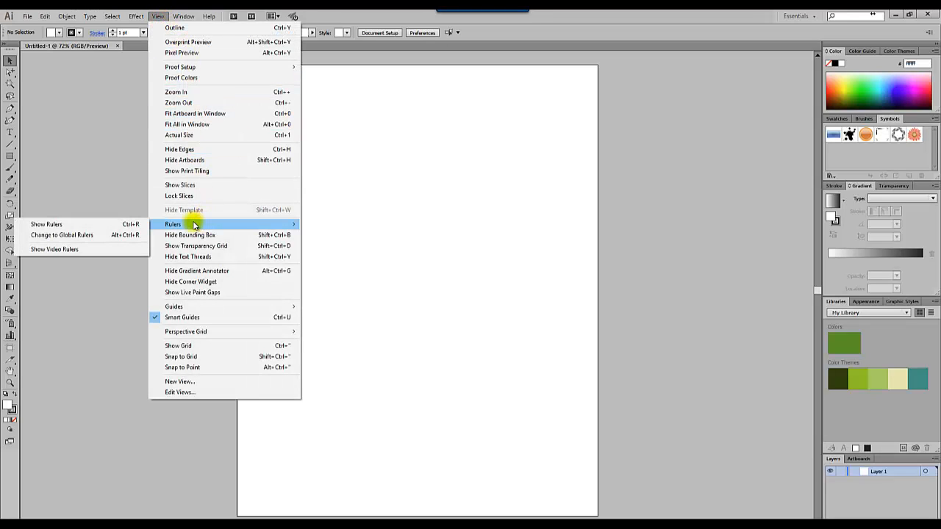
left_click(109, 225)
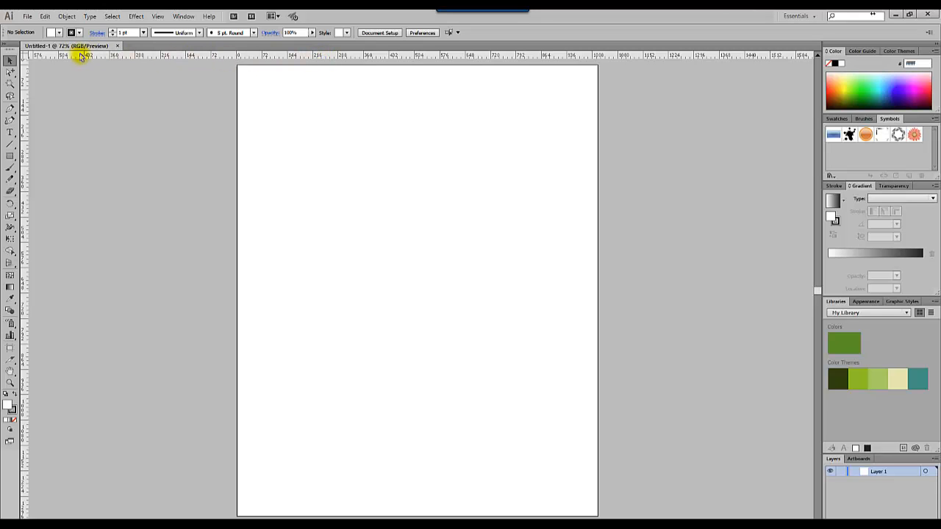
right_click(43, 58)
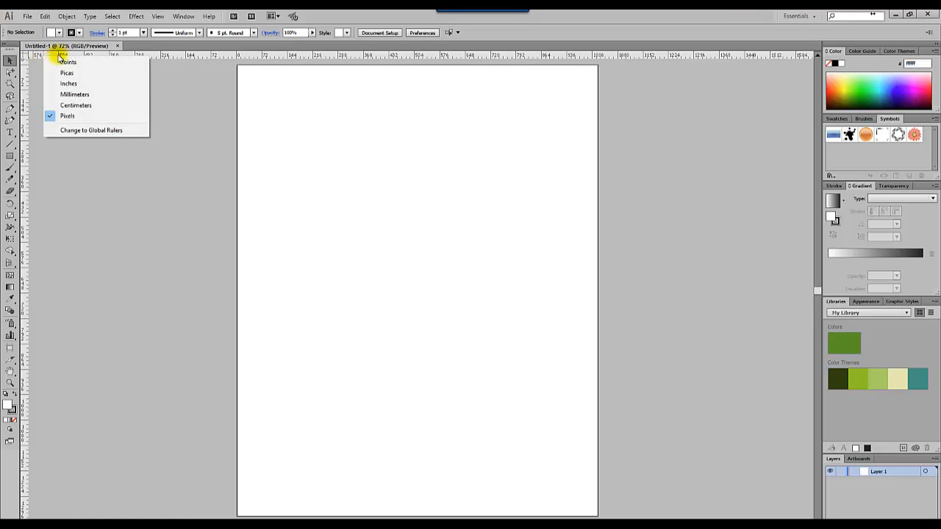
left_click(80, 117)
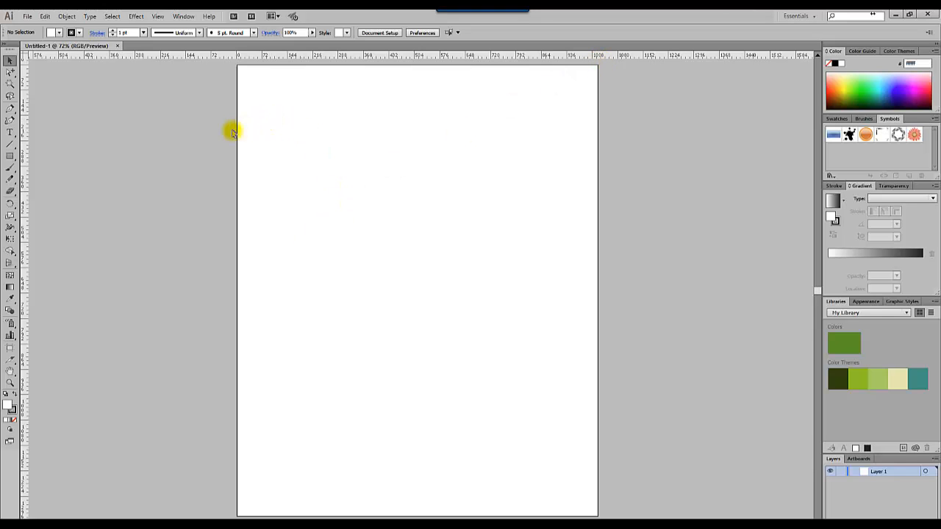
Magnify the artboard's upper-left corner to 6400% with the Zoom tool
left_click(11, 383)
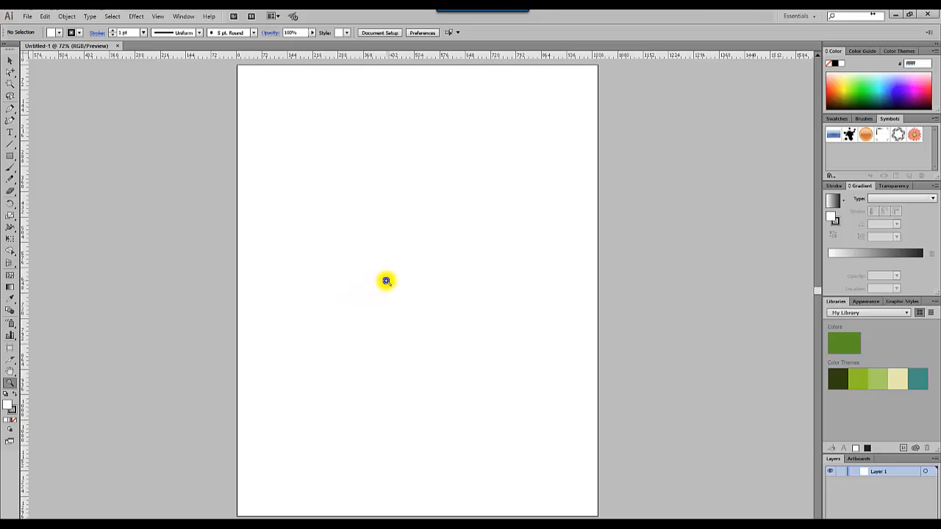
left_click(387, 233)
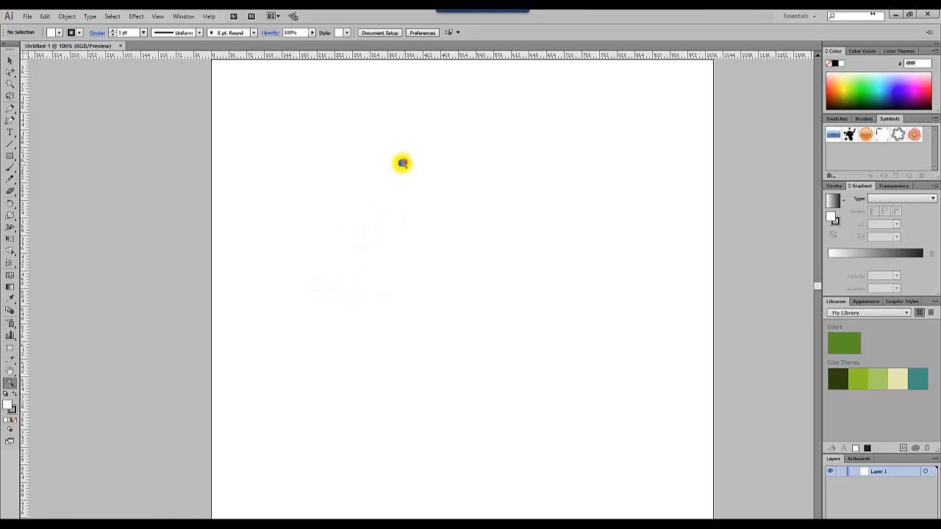
left_click(402, 163)
left_click(351, 307)
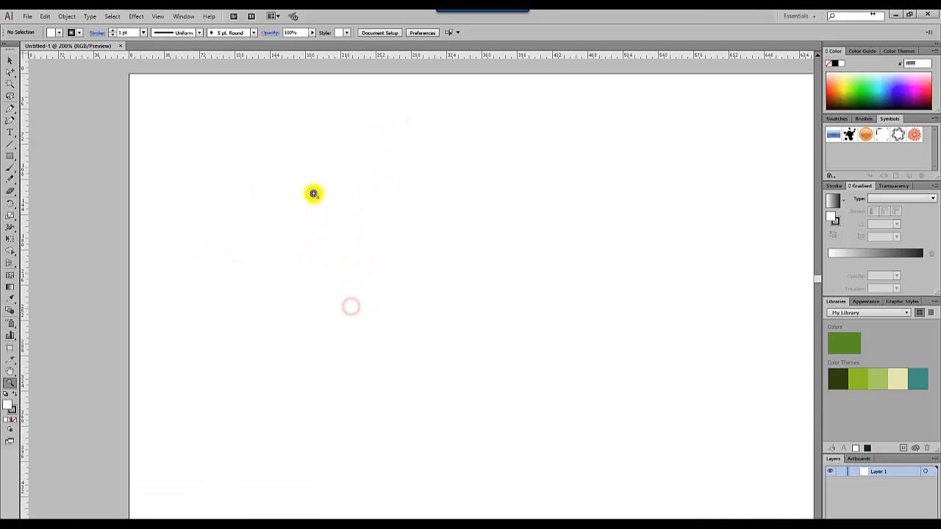
left_click(221, 85)
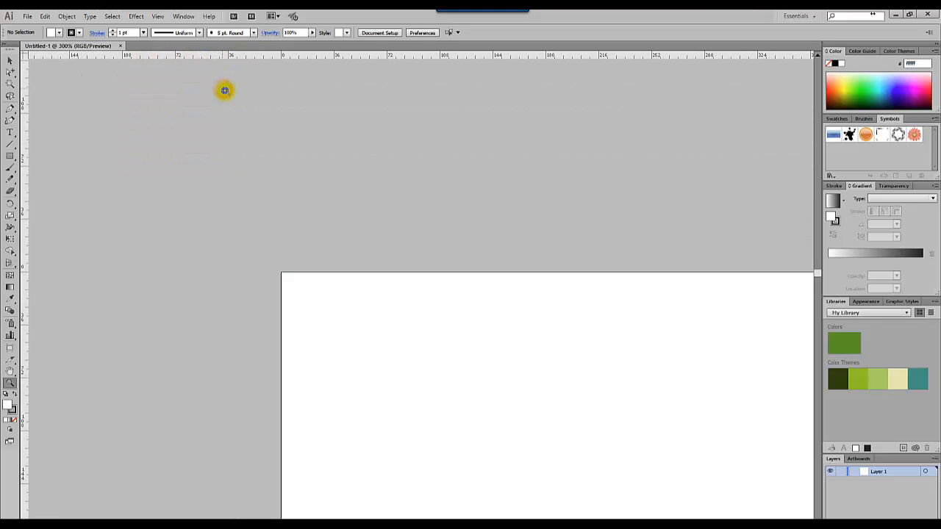
left_click(483, 350)
left_click(406, 297)
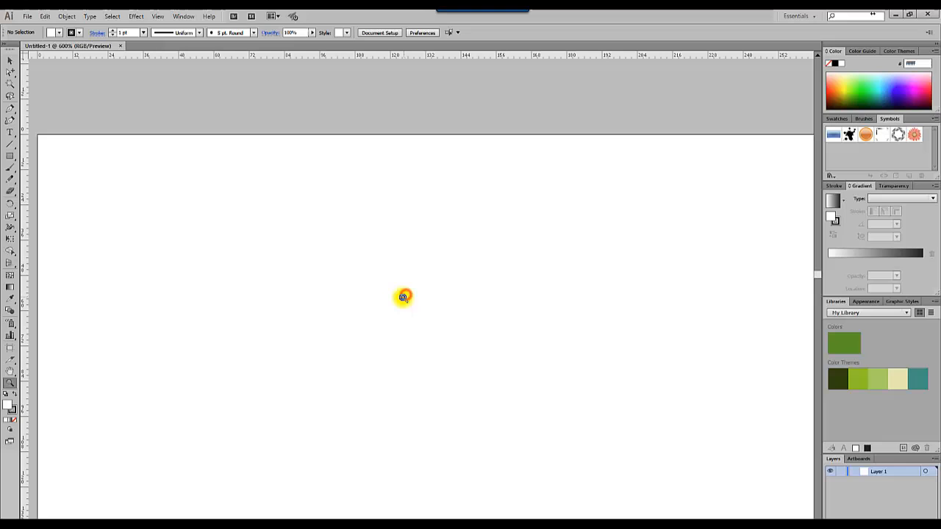
left_click(291, 184)
left_click(306, 275)
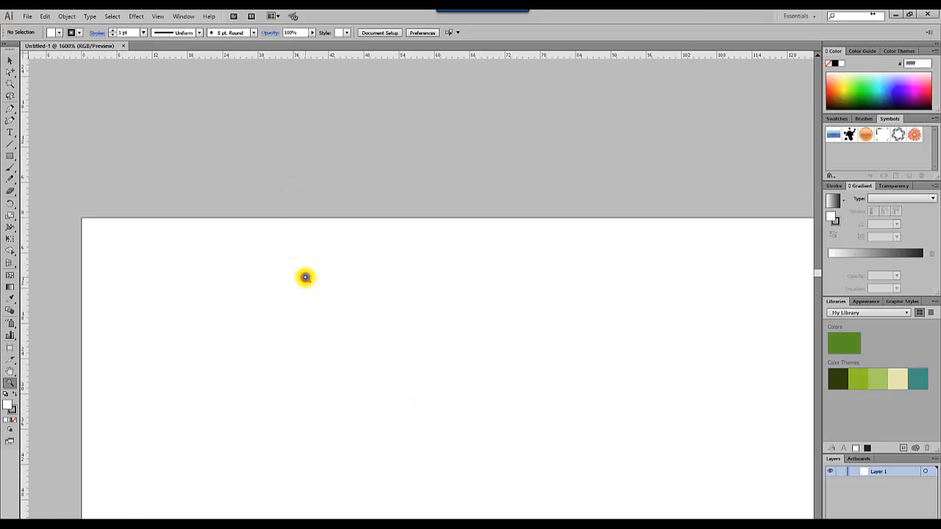
left_click(305, 277)
left_click(305, 277)
left_click(304, 277)
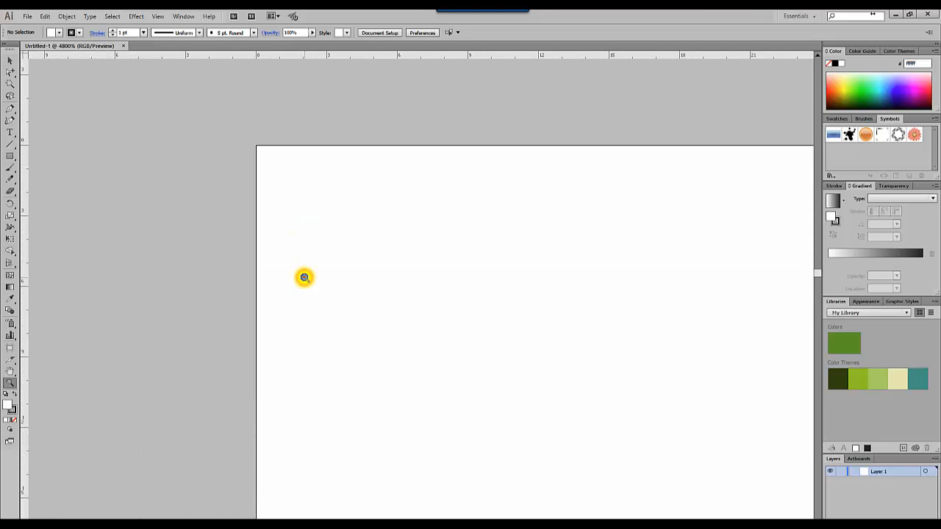
left_click(305, 277)
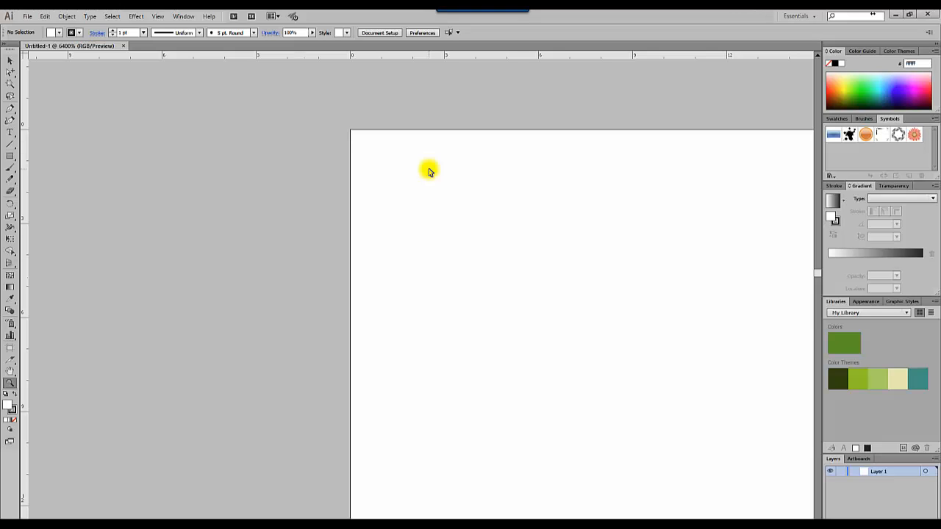
Zoom out until the whole artboard shows at 50%, and return the magnification to 100%
key("ctrl+minus")
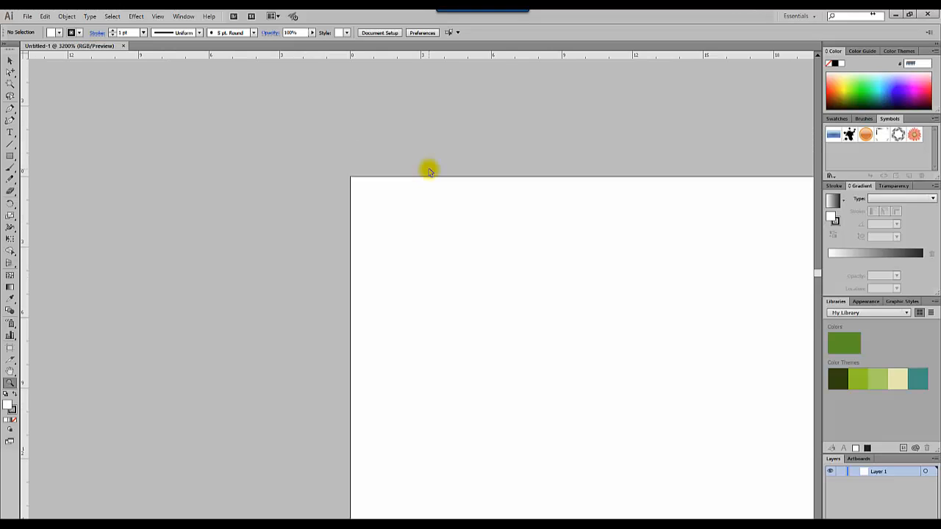
key("ctrl+minus")
key("ctrl+minus")
key("ctrl+minus")
key("ctrl+minus")
key("ctrl+minus")
key("ctrl+minus")
key("ctrl+minus")
key("ctrl+minus")
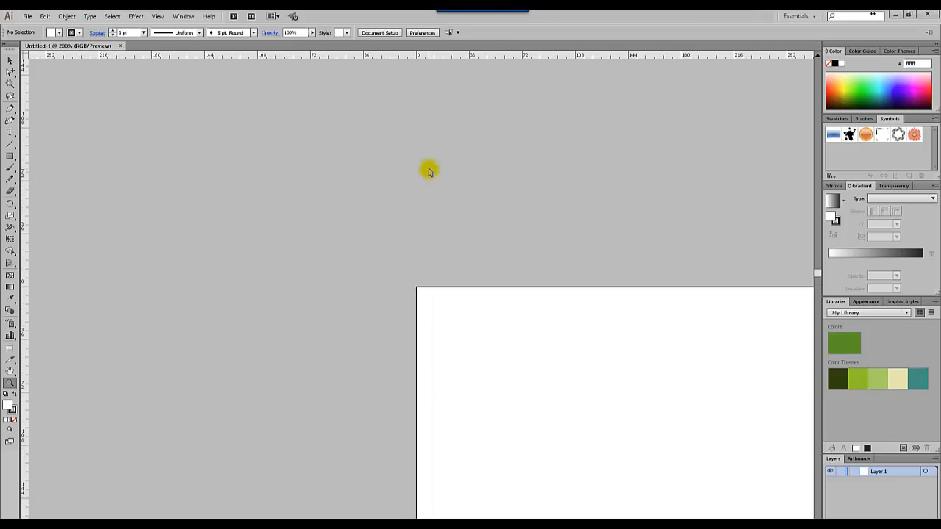
key("ctrl+minus")
key("ctrl+minus")
key("ctrl+minus")
key("ctrl+minus")
key("ctrl+minus")
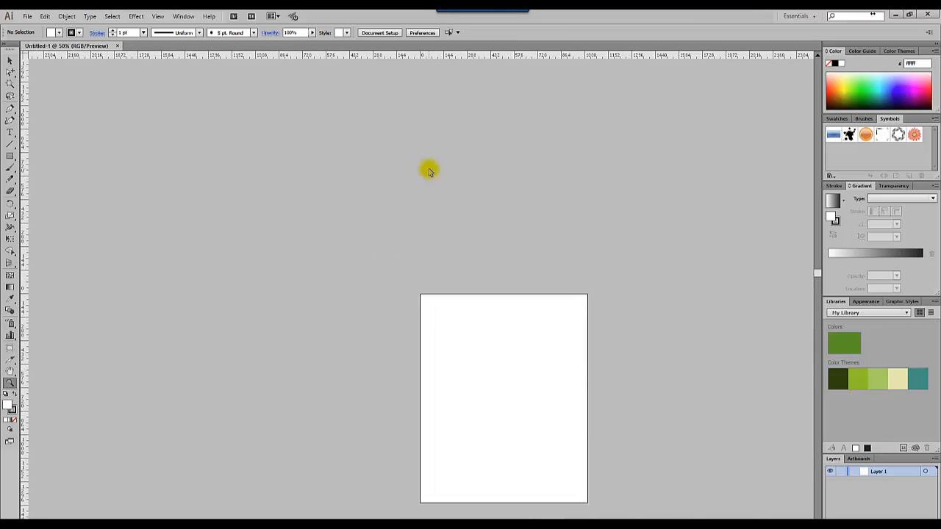
key("ctrl+plus")
key("ctrl+plus")
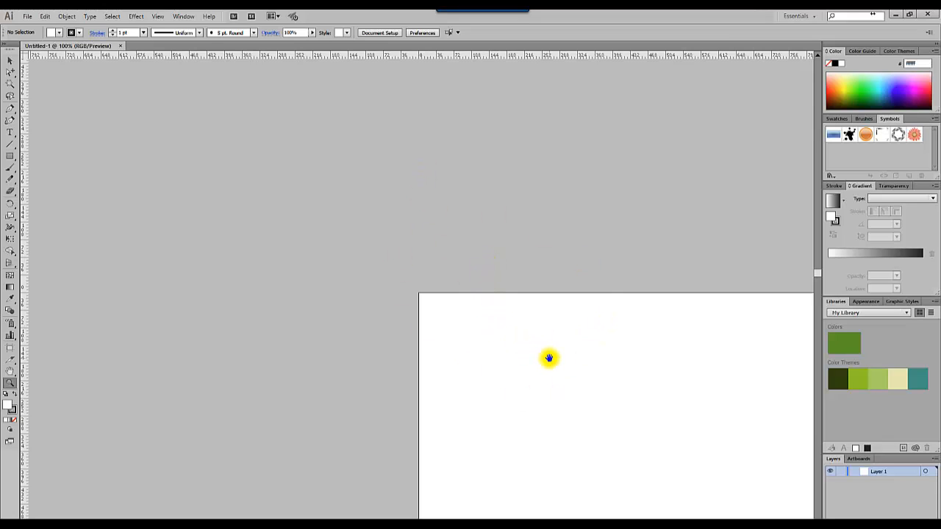
Pan around the artboard with the Hand tool to view its different areas at 100%
left_click_drag(563, 361, 235, 157)
left_click_drag(153, 135, 283, 118)
left_click_drag(387, 409, 374, 230)
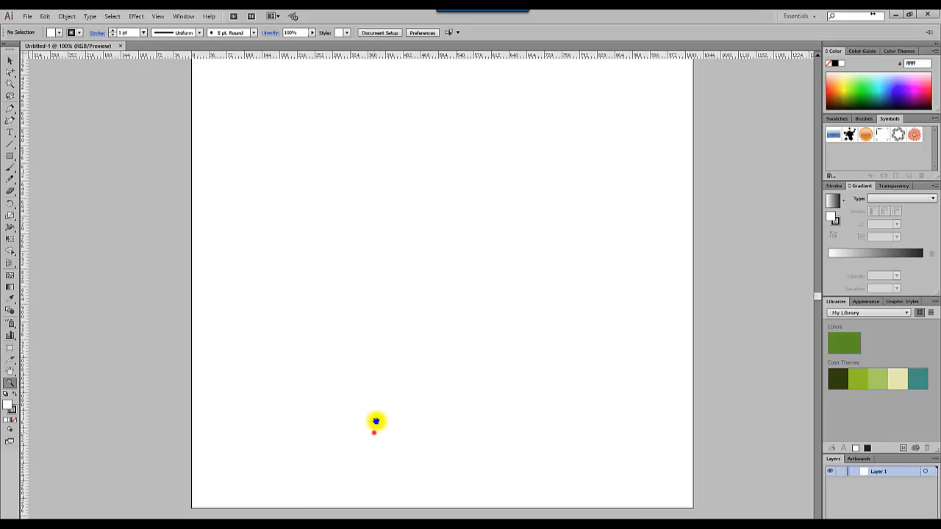
left_click_drag(374, 431, 379, 281)
left_click_drag(410, 225, 416, 261)
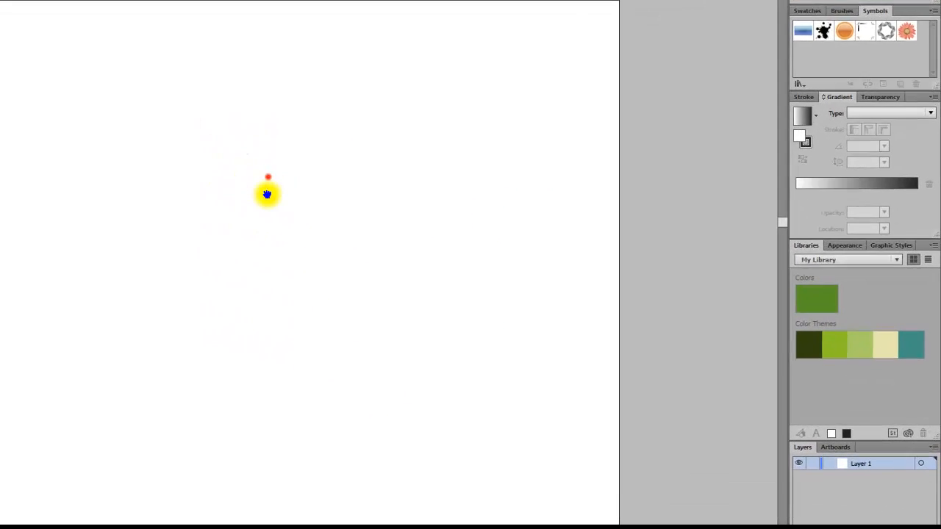
left_click_drag(267, 194, 253, 131)
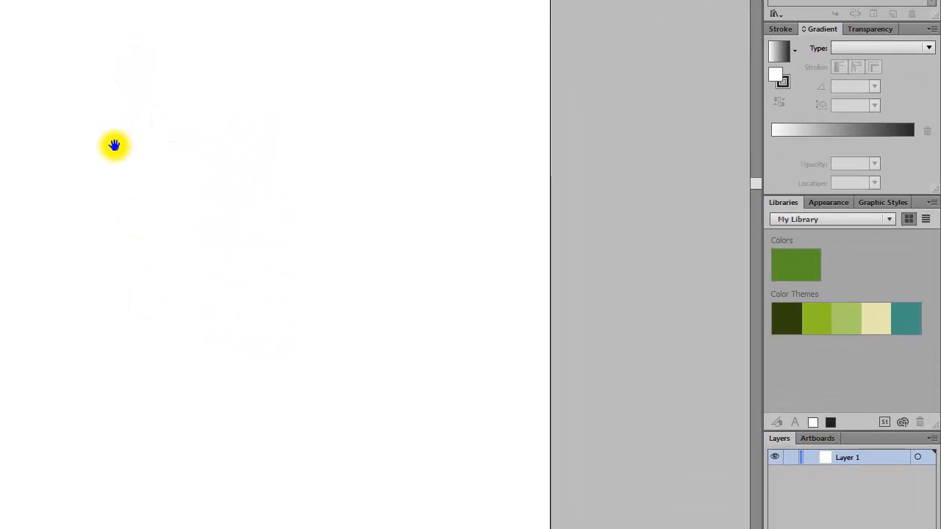
key("z")
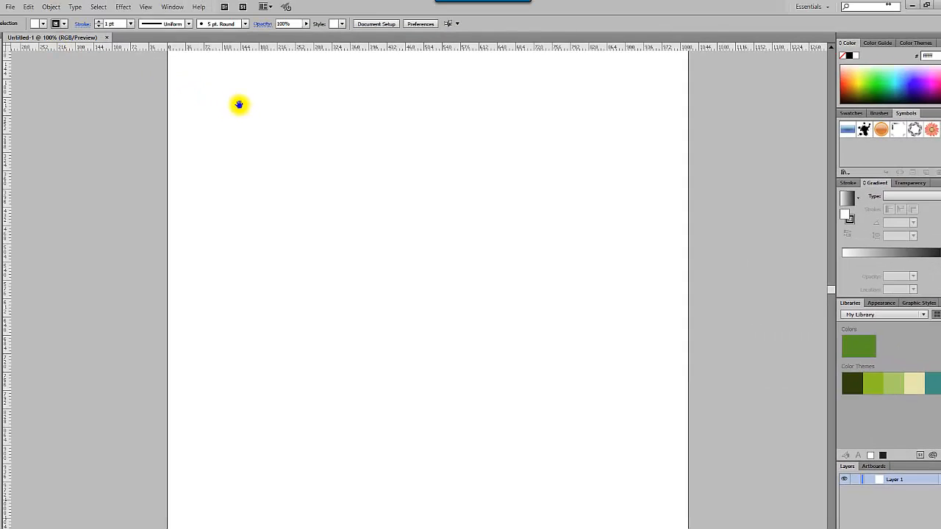
Place two vertical guides on the artboard, at about 72 px and 972 px
left_click_drag(243, 114, 246, 184)
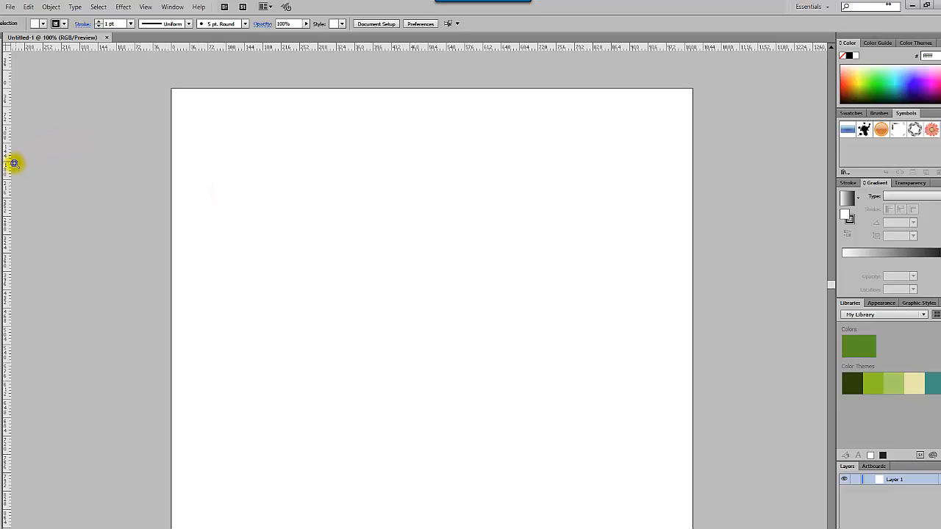
left_click_drag(7, 172, 207, 179)
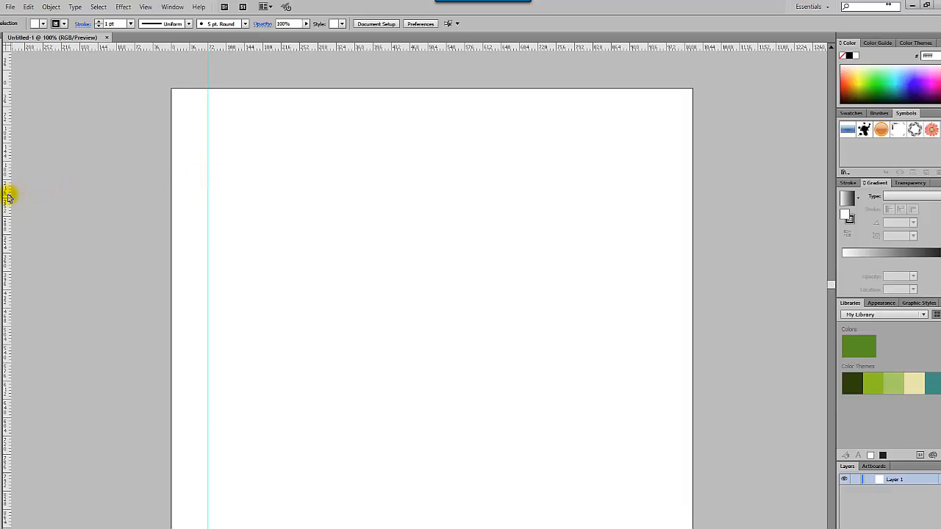
left_click_drag(6, 197, 668, 212)
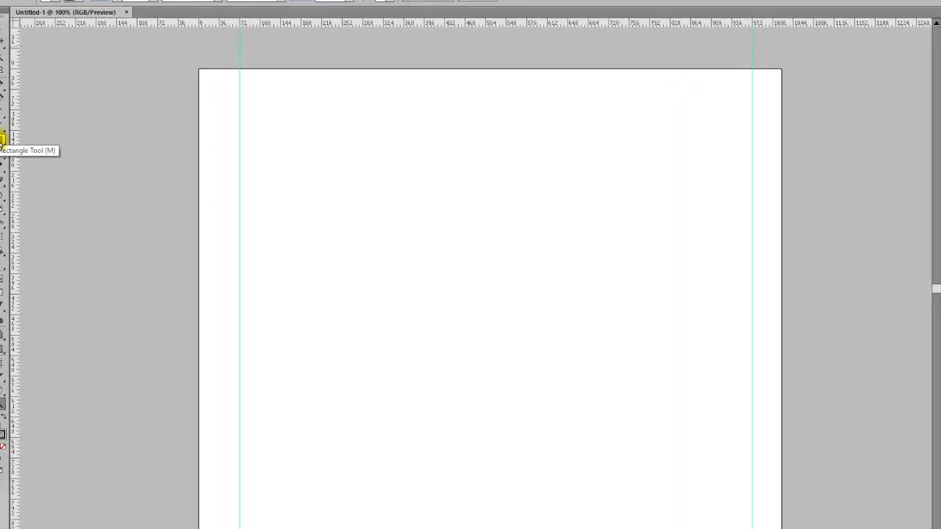
Draw four partly overlapping rectangles of about 409 × 262, 165 × 256, 180 × 108 and 188 × 252 px in the artboard's upper half
left_click(0, 153)
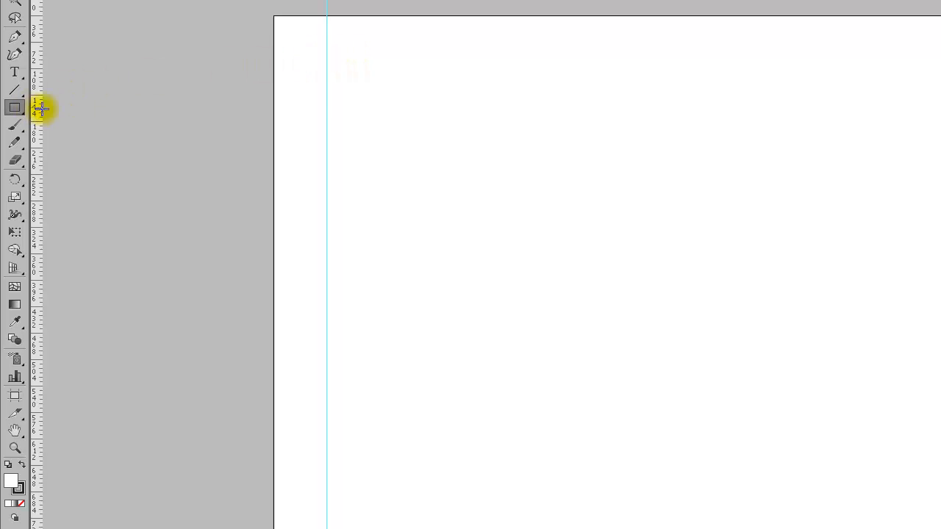
left_click_drag(349, 47, 650, 240)
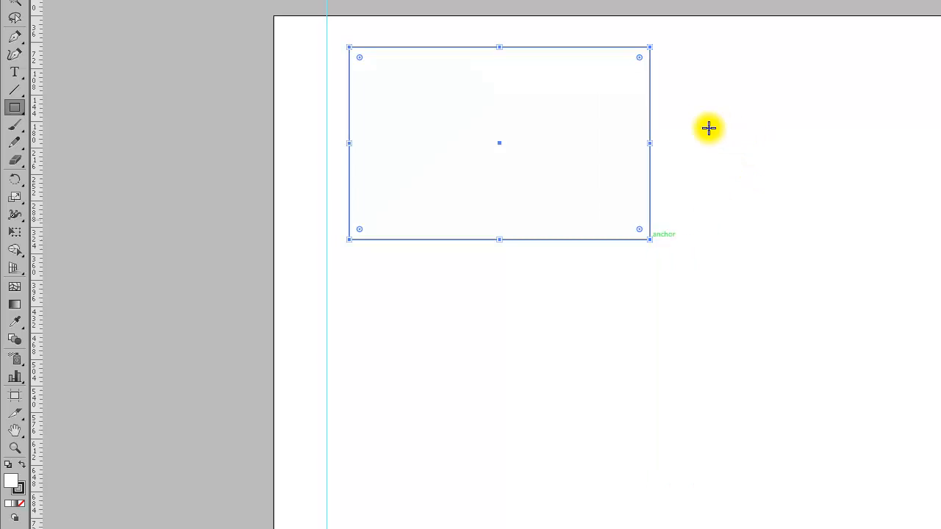
left_click_drag(710, 107, 834, 297)
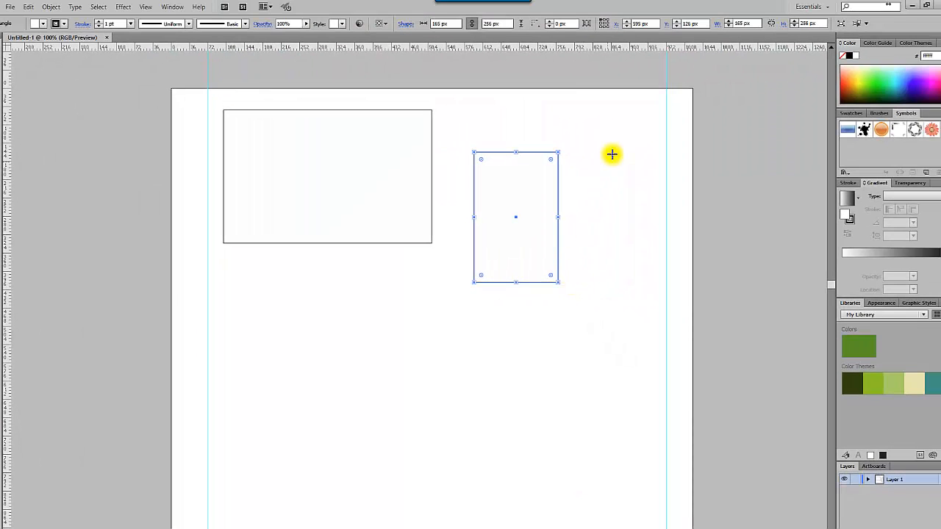
left_click_drag(691, 104, 589, 164)
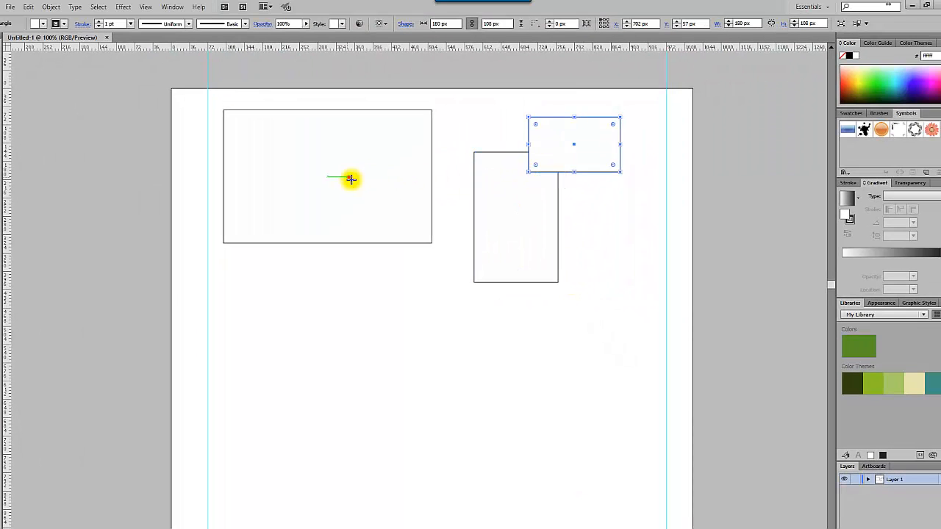
left_click_drag(348, 176, 444, 304)
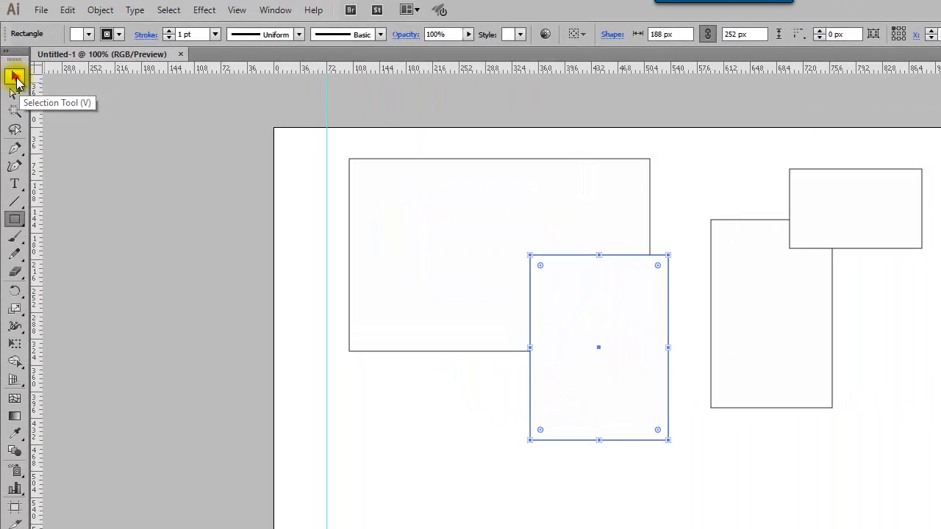
Select the large, the smallest and the tall rectangle in turn with the Selection tool, and clear the selection
left_click(415, 345)
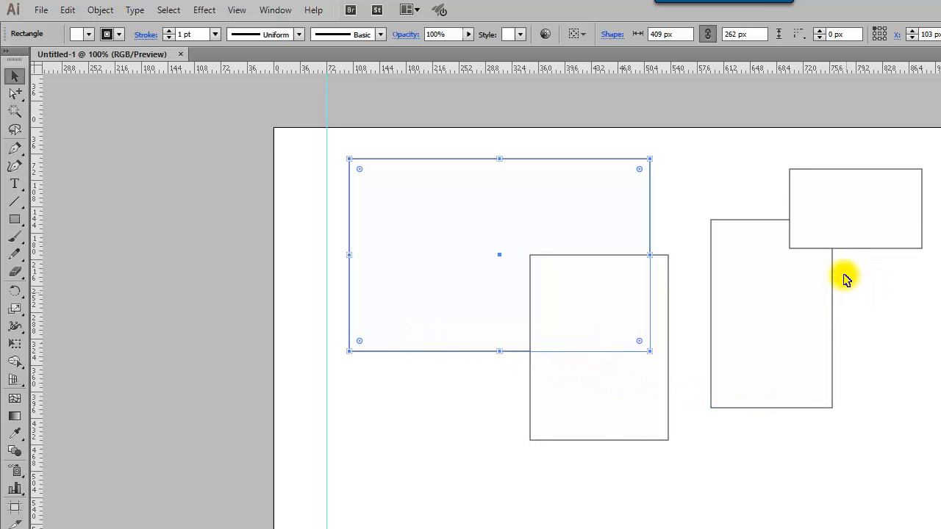
left_click(853, 250)
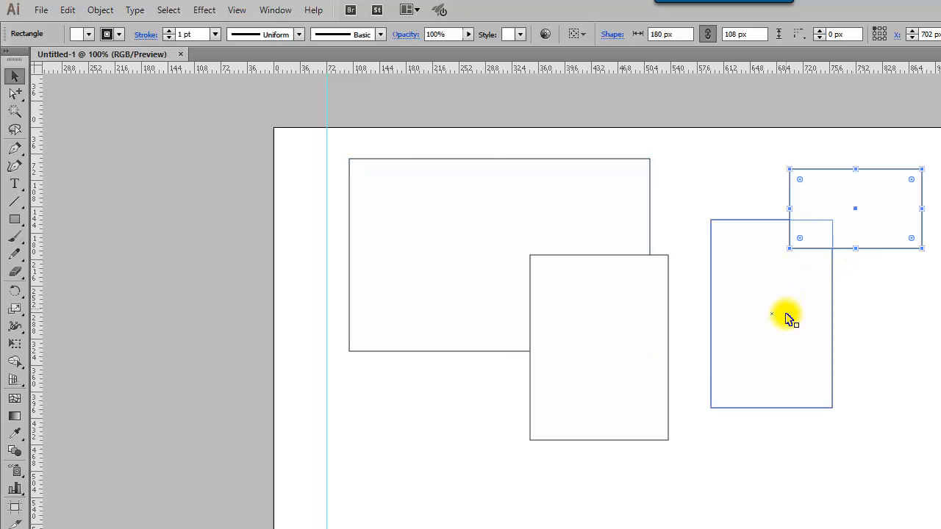
left_click(794, 380)
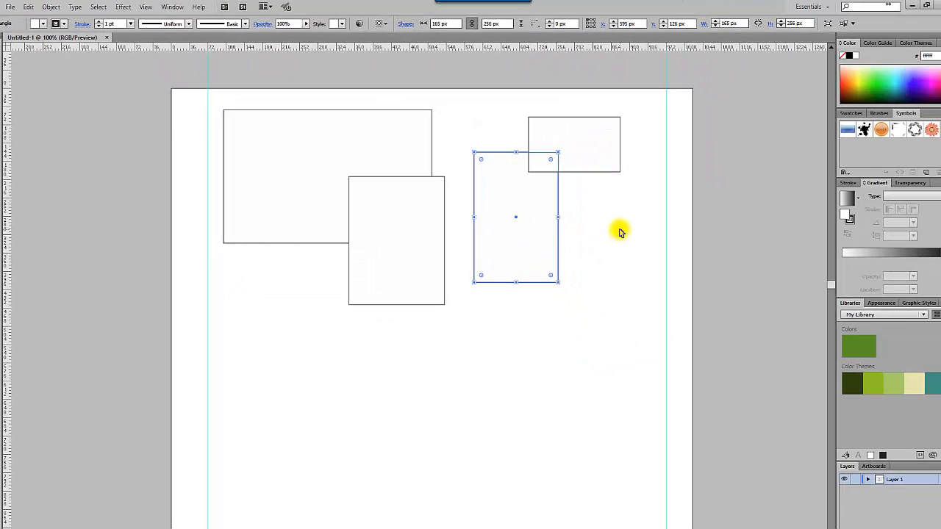
left_click(639, 109)
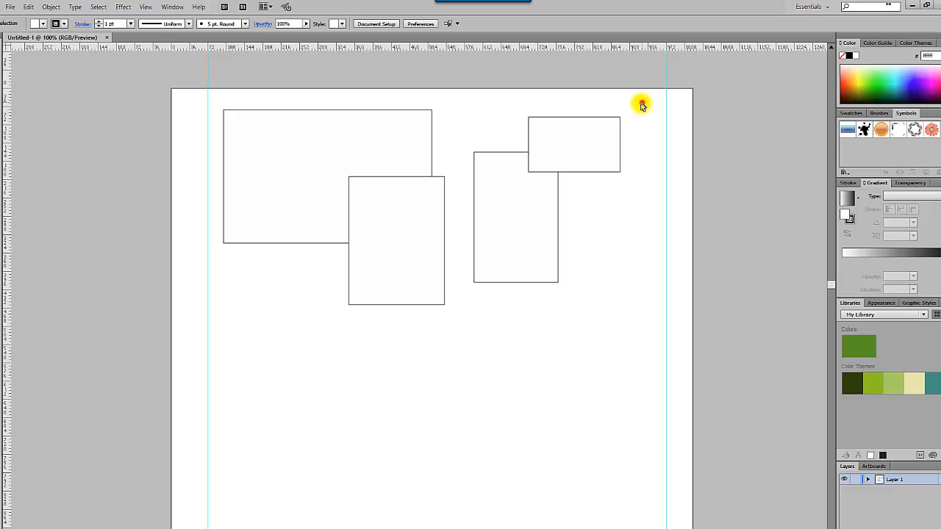
Marquee-select the two overlapping rectangles near the artboard's right guide and move them down together
left_click_drag(642, 105, 573, 195)
left_click_drag(643, 104, 457, 311)
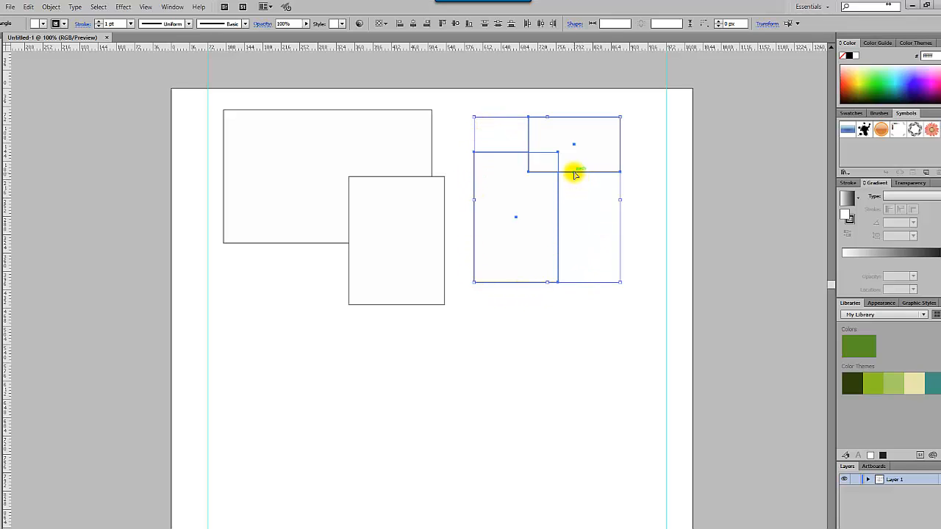
left_click_drag(575, 176, 586, 257)
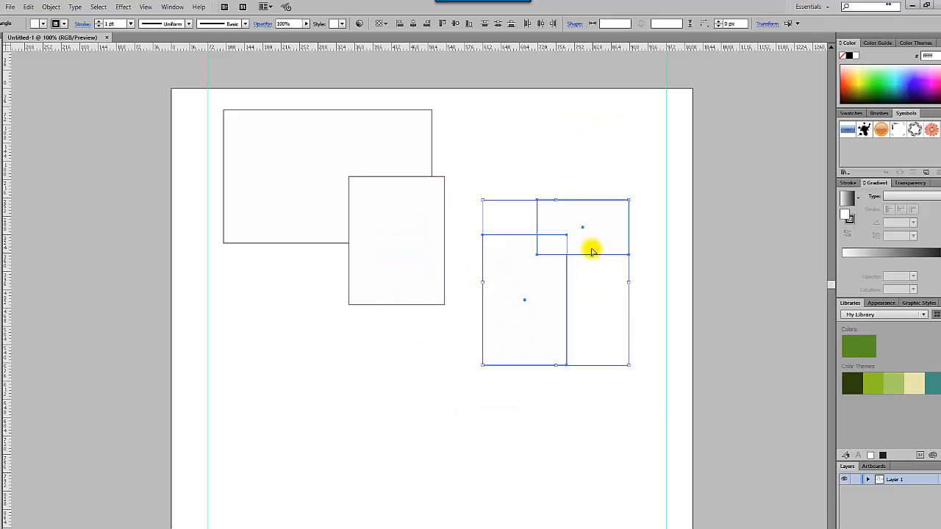
Resize the selected pair of rectangles freely, changing their proportions, and scale the pair down proportionally
mouse_move(630, 365)
left_mouse_down()
mouse_move(645, 287)
mouse_move(599, 298)
mouse_move(611, 345)
mouse_move(618, 321)
mouse_move(604, 452)
left_mouse_up()
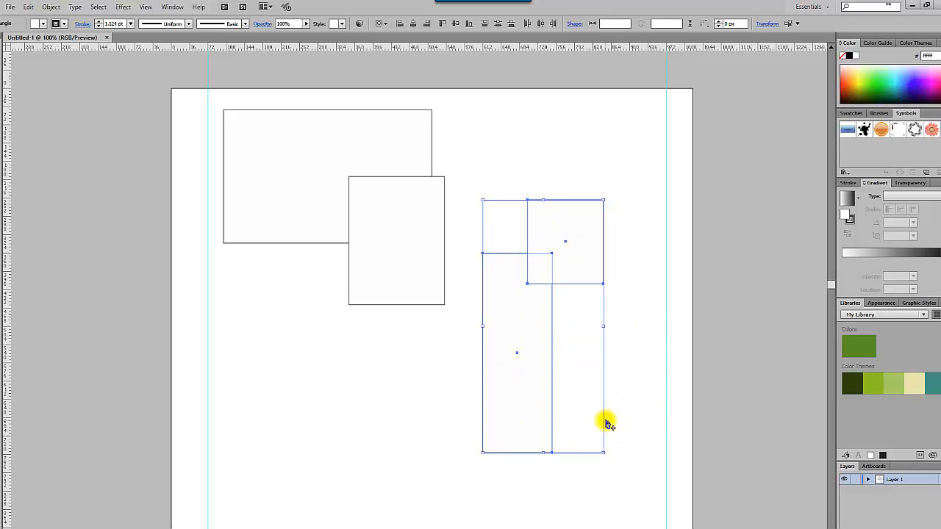
key("ctrl+z")
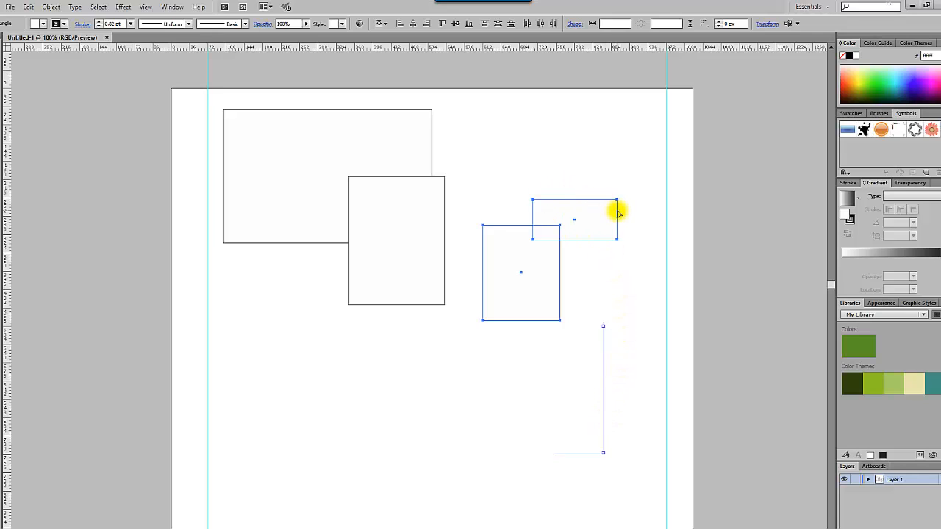
left_click(554, 166)
left_click_drag(633, 175, 552, 357)
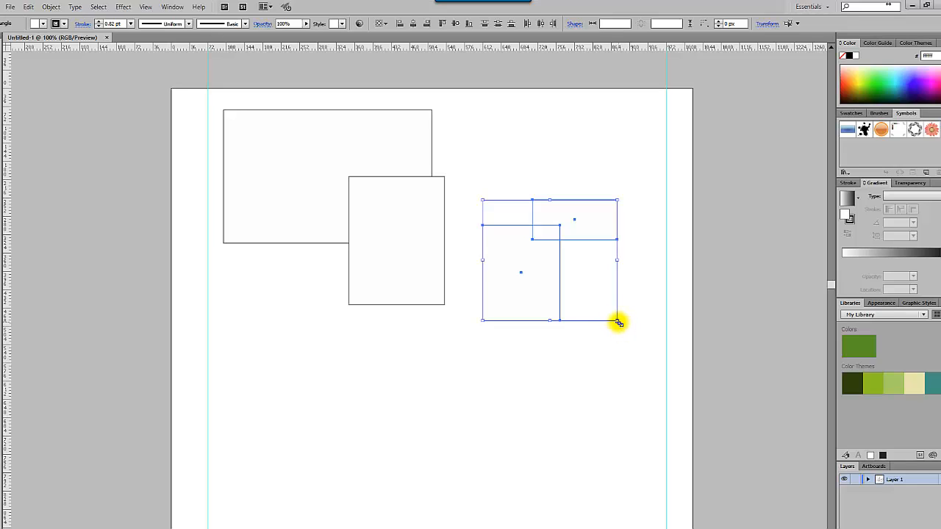
left_click_drag(618, 323, 556, 271)
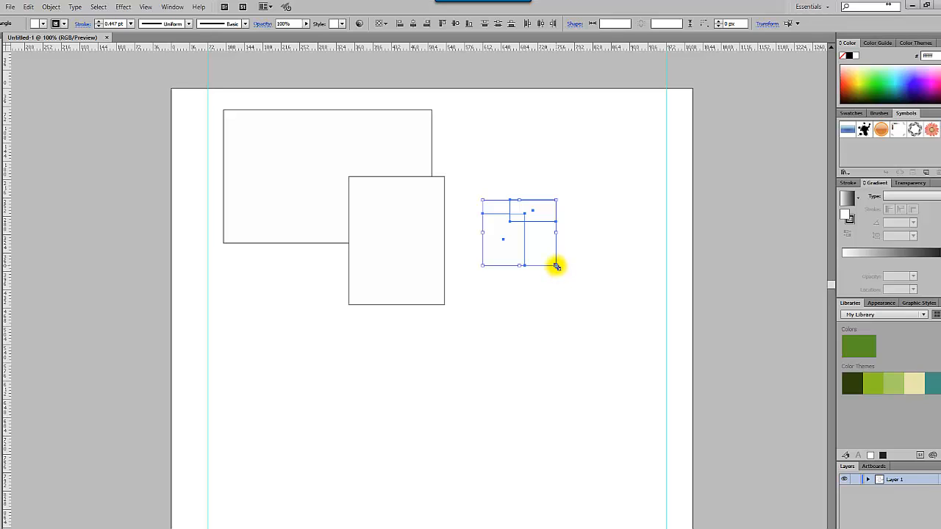
left_click_drag(557, 266, 587, 292)
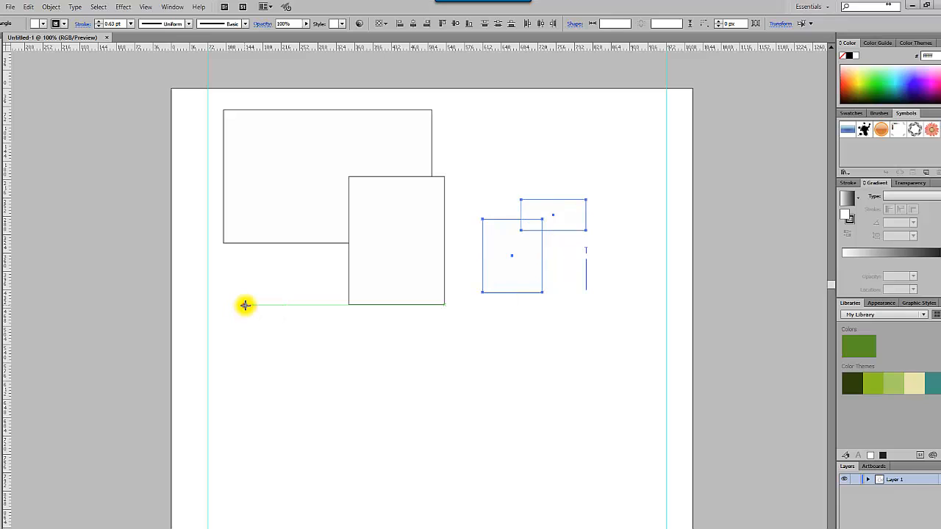
Draw a square about 299 px wide below the large rectangle with the Rectangle tool
mouse_move(244, 305)
left_mouse_down()
mouse_move(351, 374)
mouse_move(422, 404)
mouse_move(319, 361)
mouse_move(397, 387)
left_mouse_up()
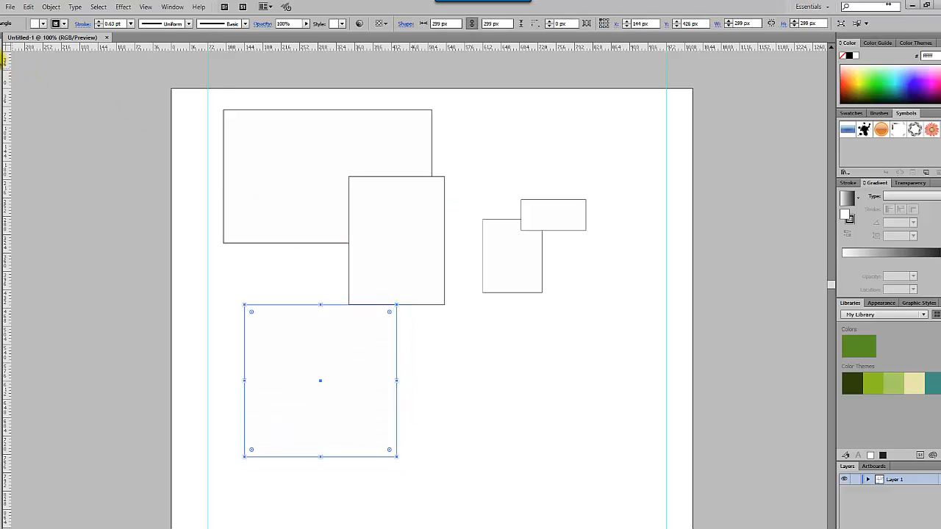
Move the large rectangle to the artboard's origin at X 0, Y 0, and on to about X 279, Y 68 px
left_click(281, 112)
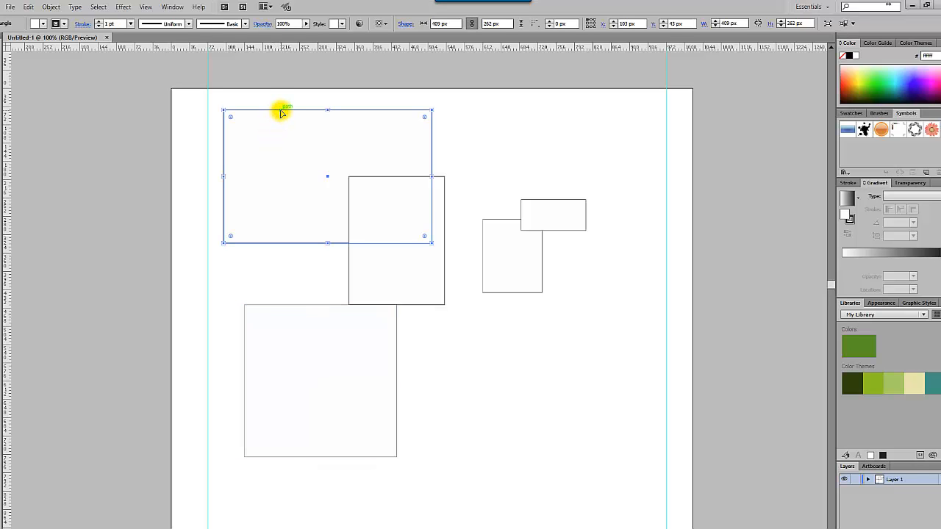
mouse_move(281, 112)
left_mouse_down()
mouse_move(272, 106)
mouse_move(282, 114)
left_mouse_up()
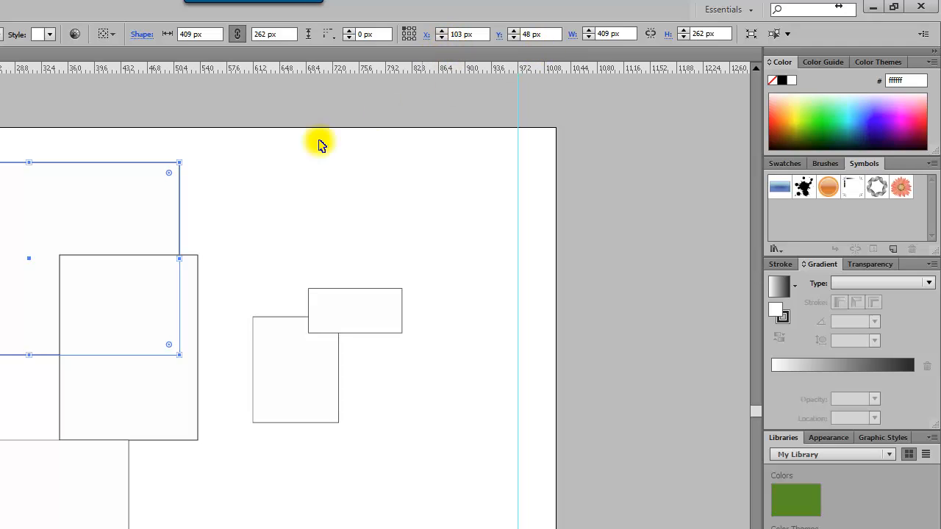
left_click_drag(0, 162, 0, 132)
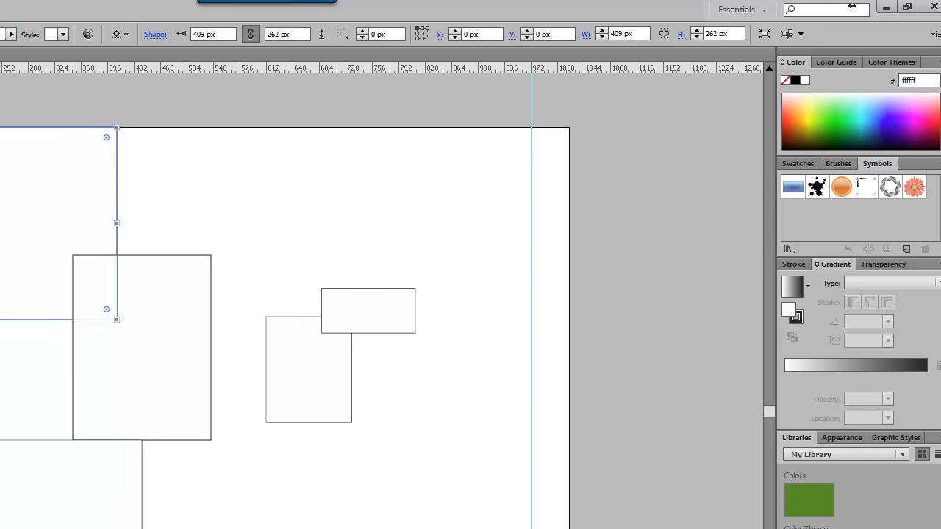
left_click_drag(68, 130, 260, 179)
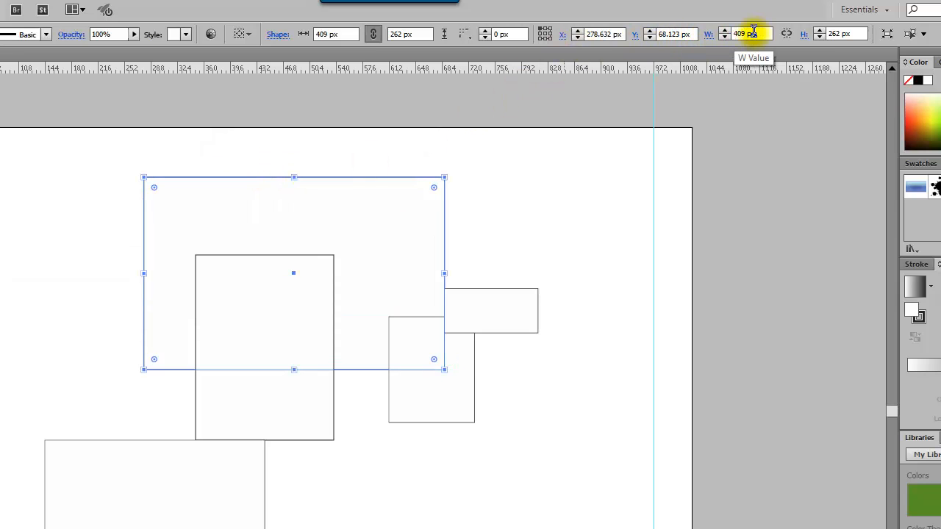
Set the large rectangle's width to 300 px and its height to 250 px
left_click_drag(756, 34, 725, 33)
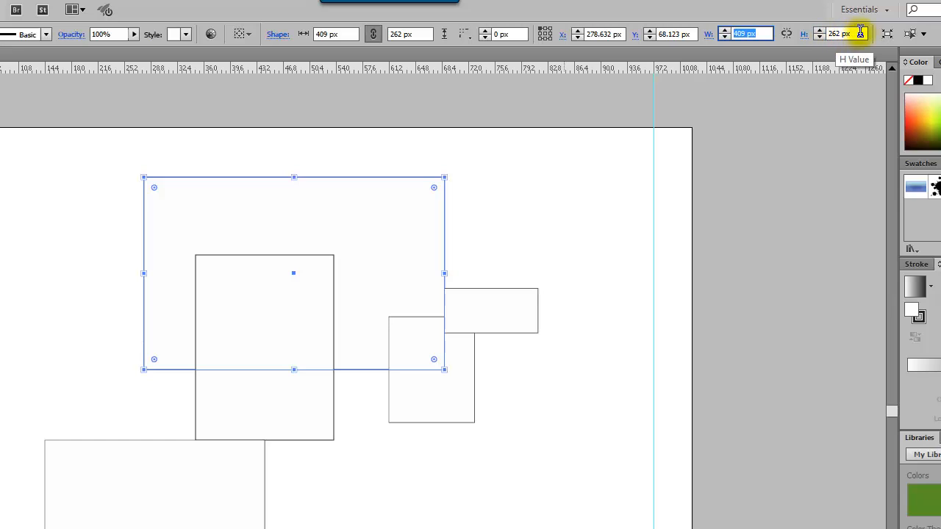
left_click_drag(859, 33, 833, 32)
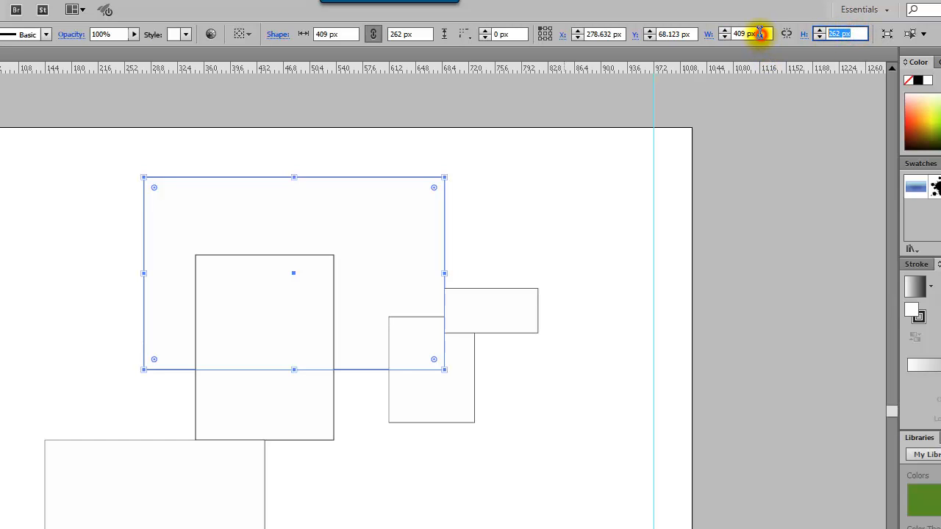
left_click_drag(760, 34, 738, 32)
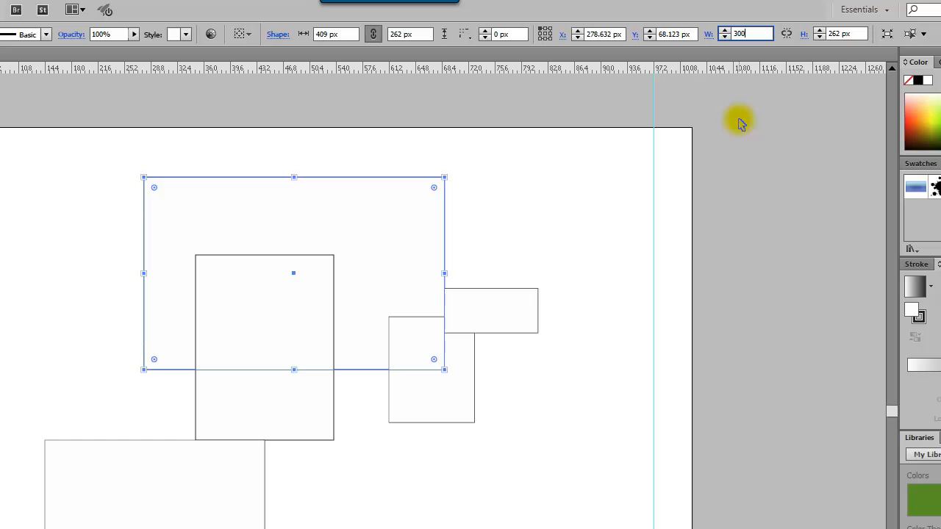
key("Tab")
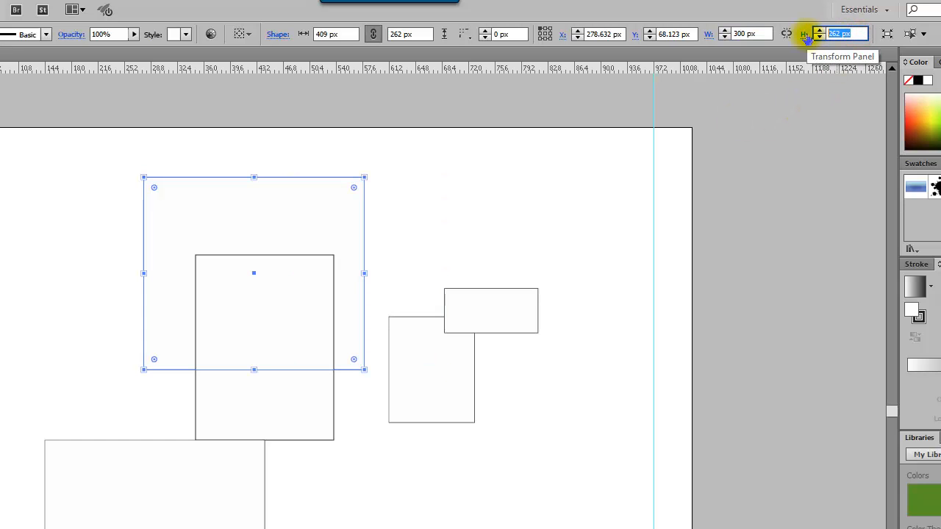
key("Return")
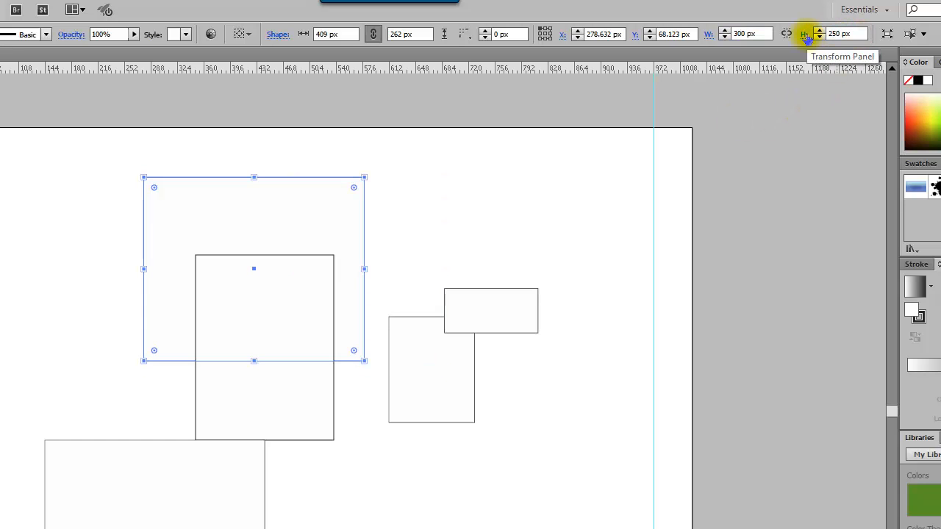
Move the 300 × 250 px rectangle back beside the artboard's left guide, and shift the overlapping tall rectangle up against its right side
left_click_drag(328, 180, 170, 159)
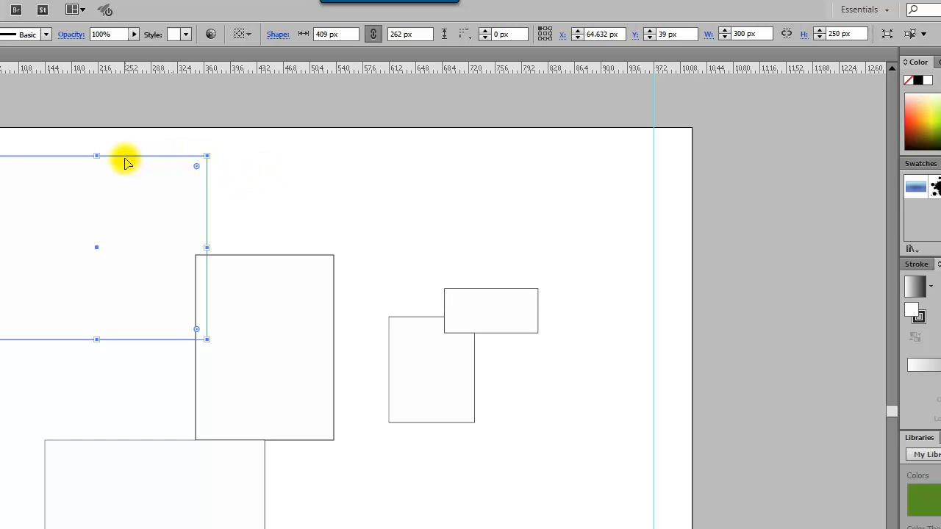
left_click_drag(129, 161, 148, 157)
left_click_drag(269, 254, 211, 226)
left_click(500, 228)
left_click(338, 192)
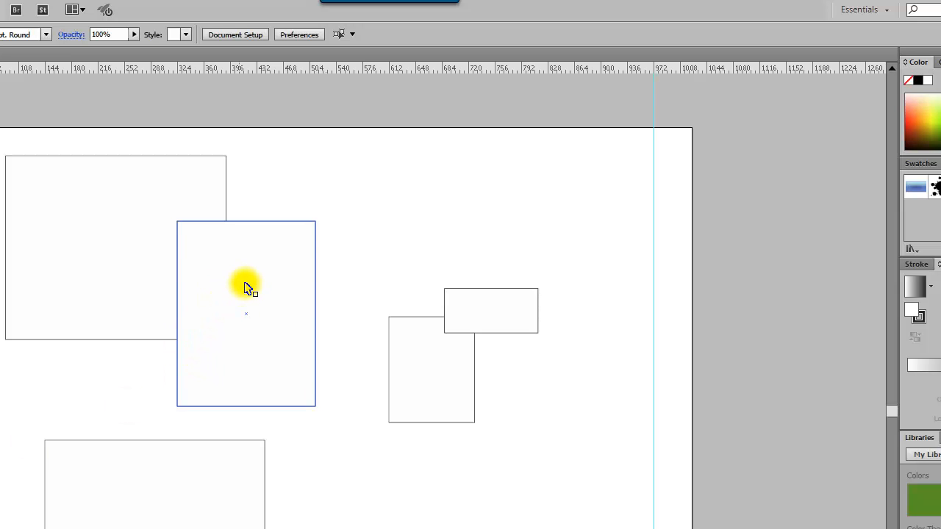
left_click_drag(245, 287, 258, 249)
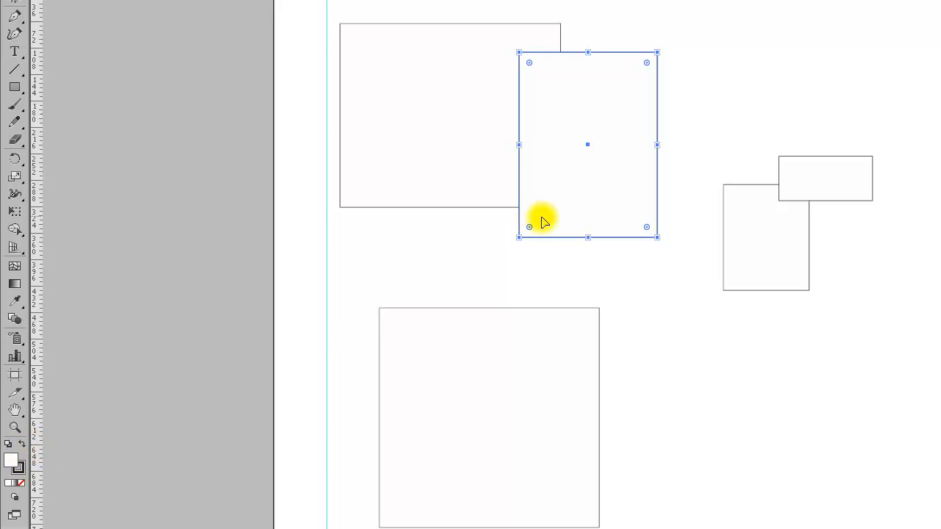
Set the tall rectangle's fill to the light grey efefef in the Color Picker
left_click(561, 214)
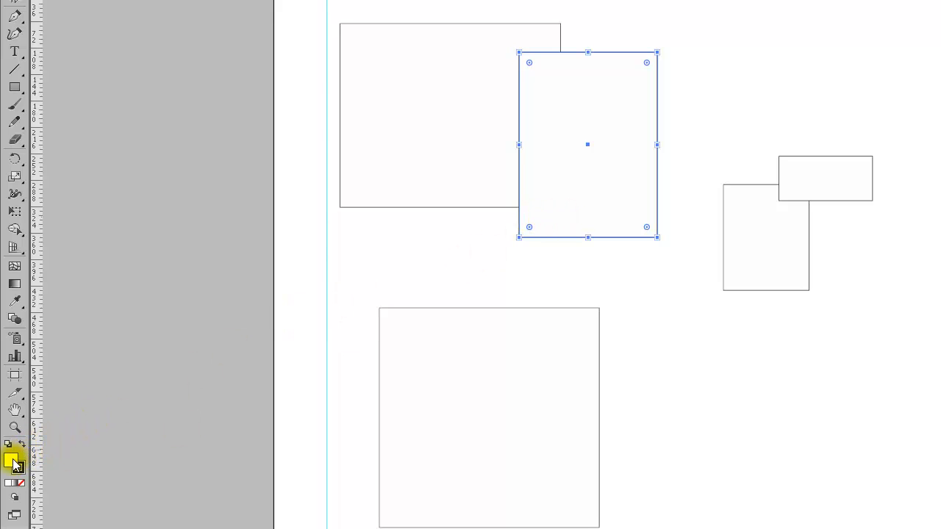
left_click(13, 461)
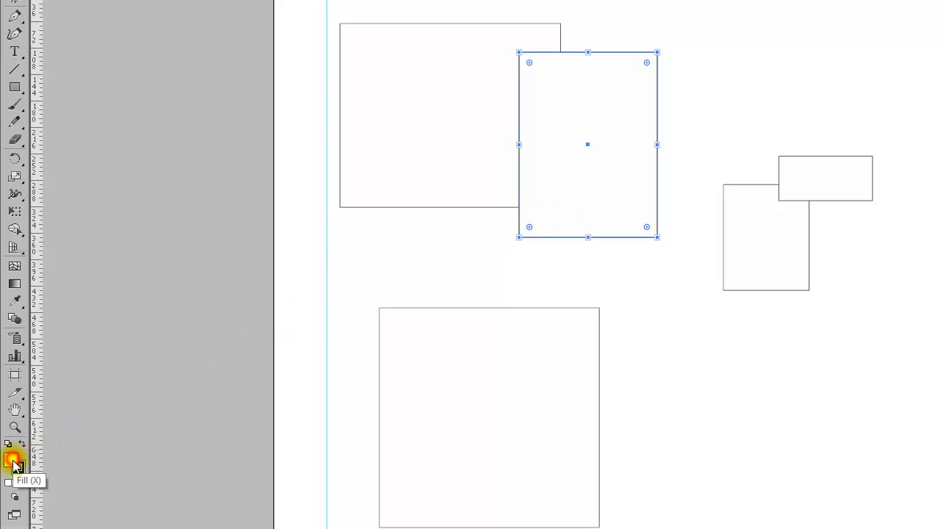
left_click(13, 464)
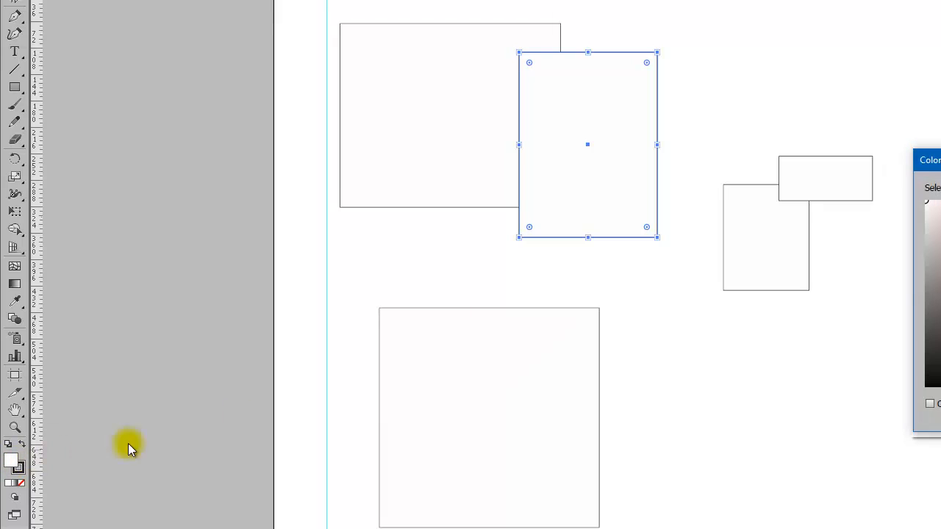
left_click_drag(932, 160, 788, 42)
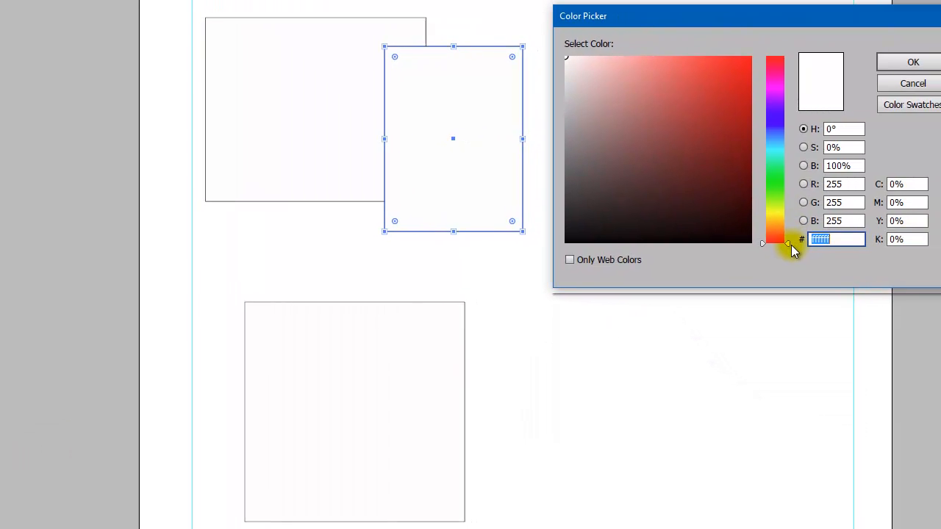
left_click_drag(920, 250, 920, 195)
left_click_drag(753, 189, 754, 116)
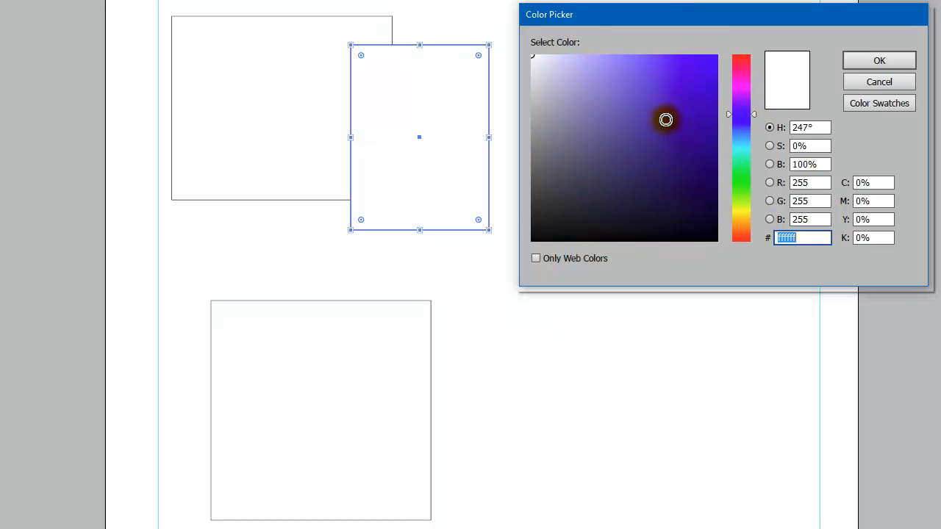
left_click_drag(622, 99, 519, 68)
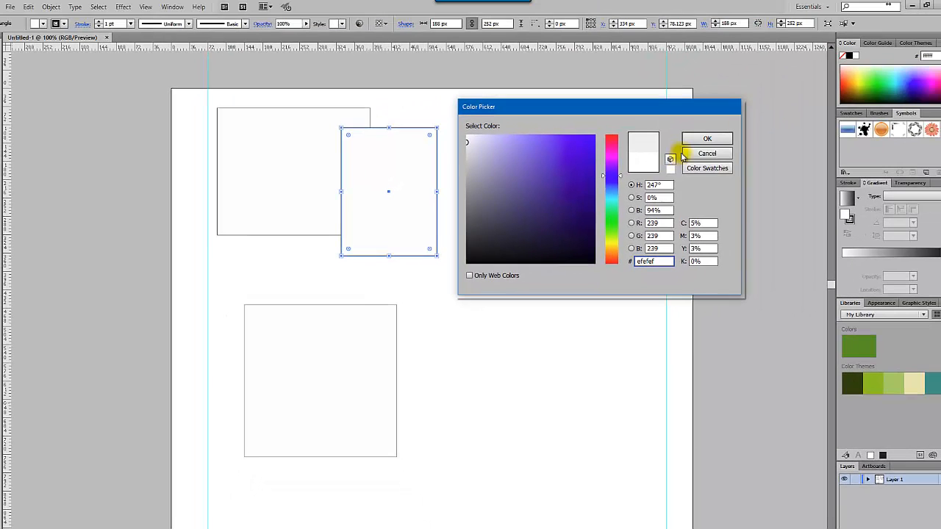
left_click(707, 141)
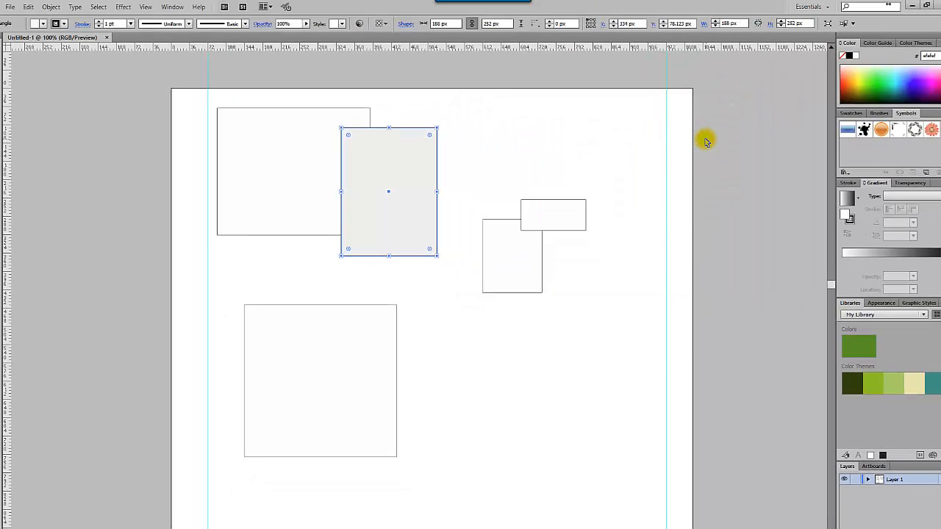
left_click(471, 211)
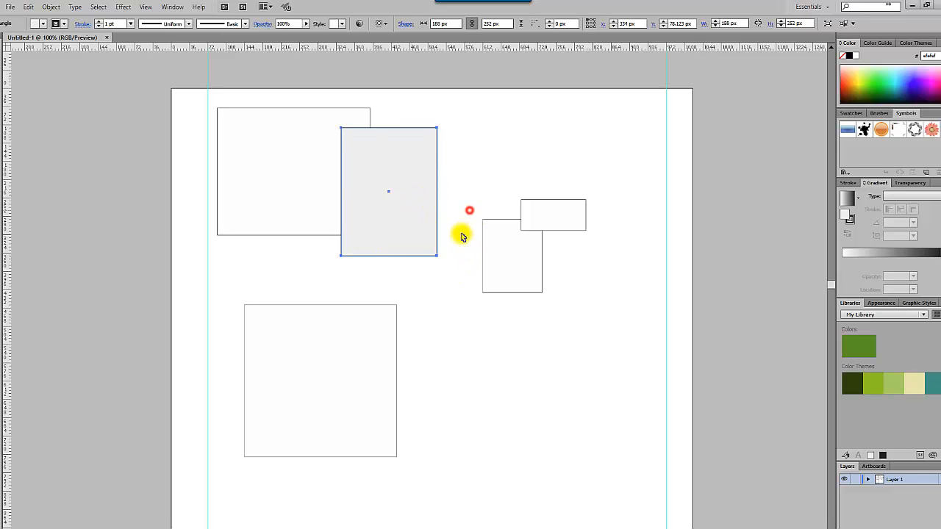
Set the tall rectangle's stroke to the mid grey afafaf in the Color Picker, and deselect it
left_click(429, 197)
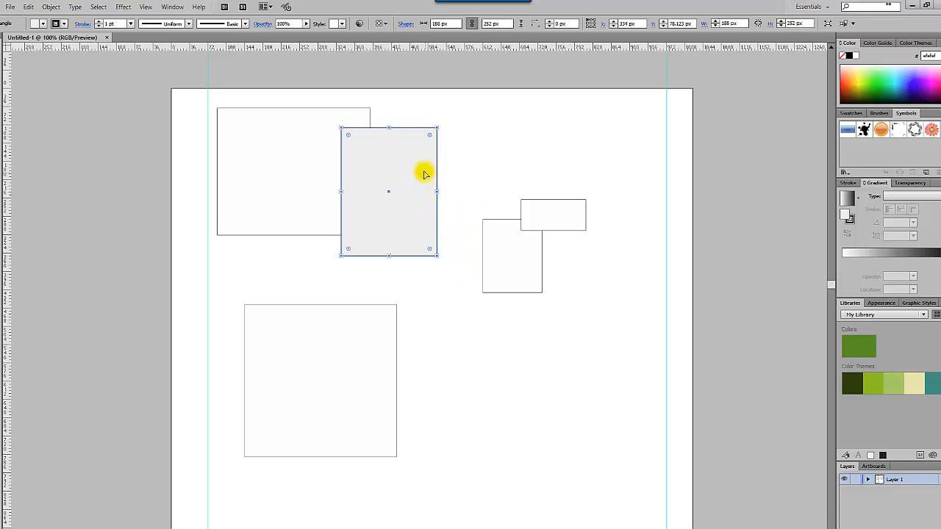
double_click(4, 416)
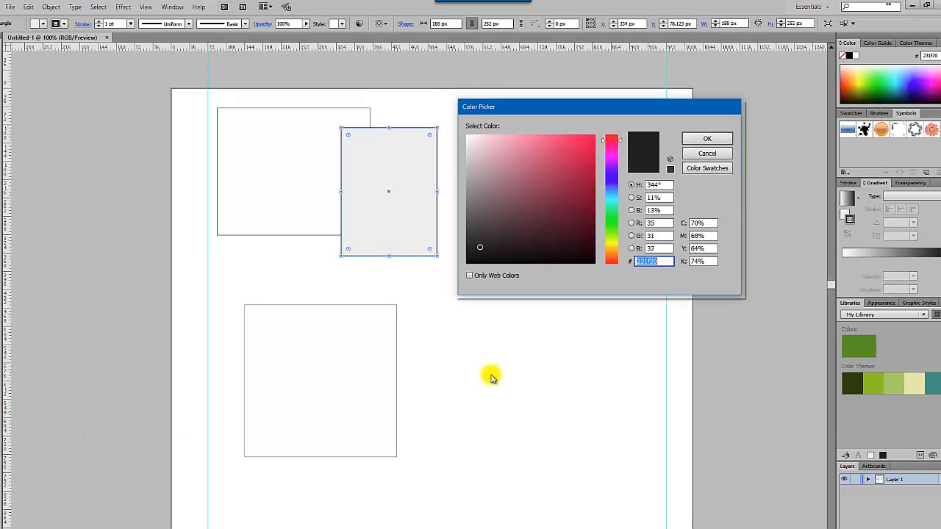
left_click_drag(537, 118, 599, 124)
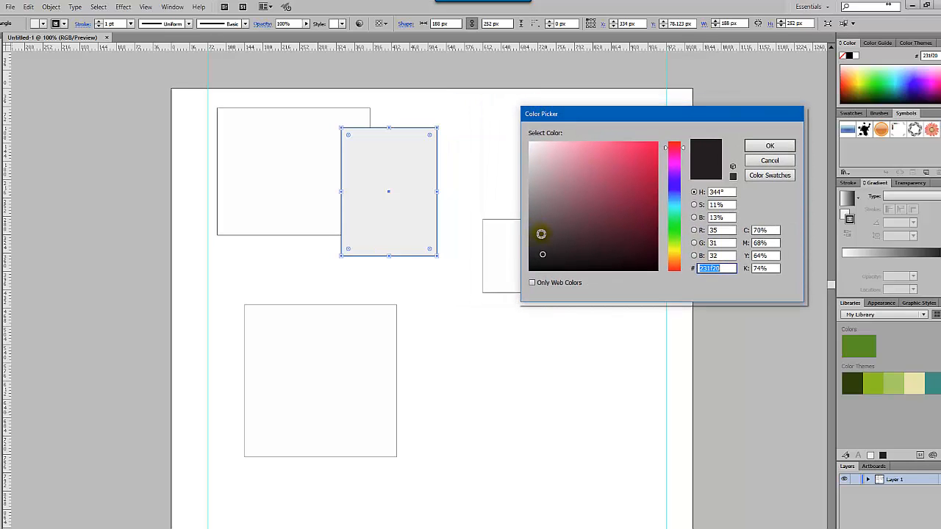
left_click_drag(531, 222, 512, 182)
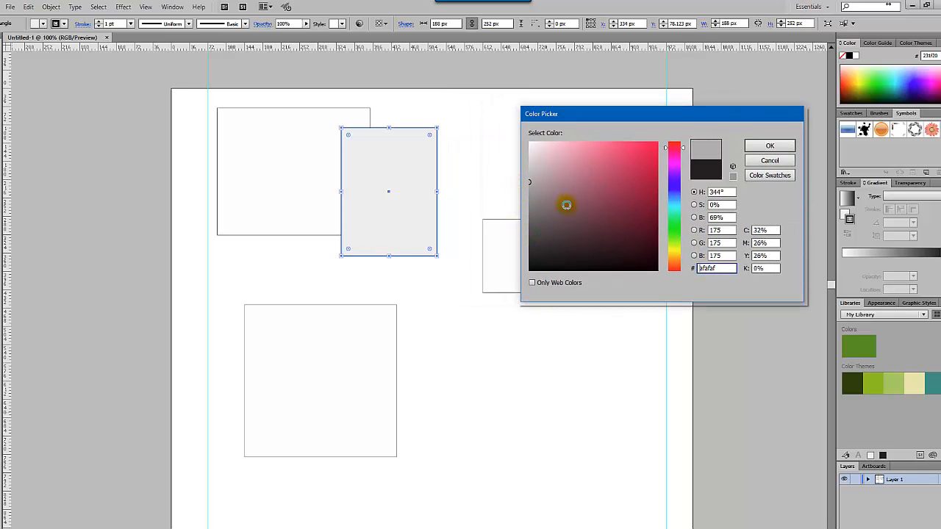
left_click(770, 147)
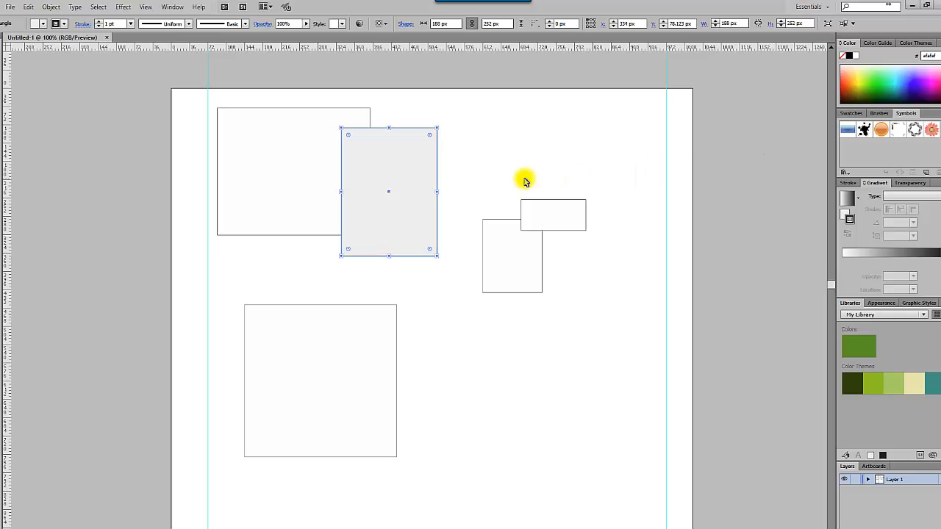
left_click(501, 166)
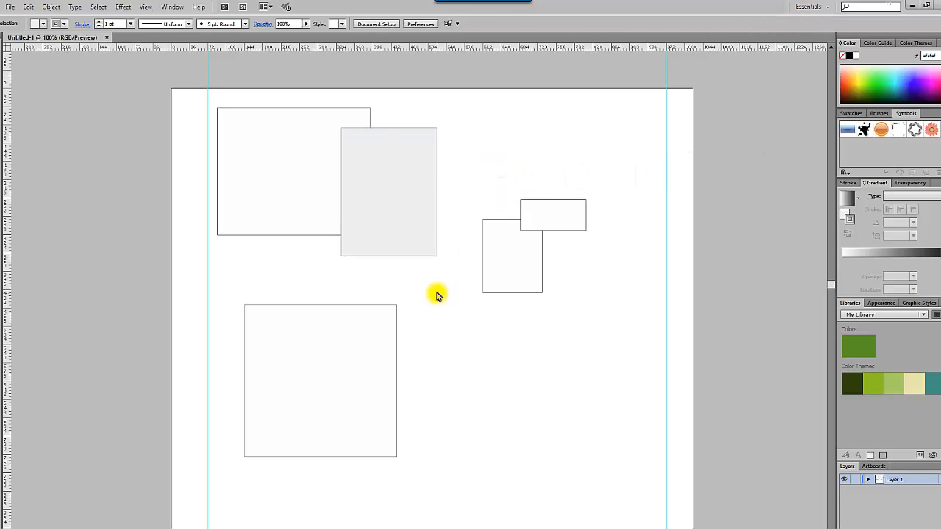
With the tall rectangle selected, display the colour swatches, enlarge their area, and reorder Swatches to come after Brushes and Symbols
left_click(429, 239)
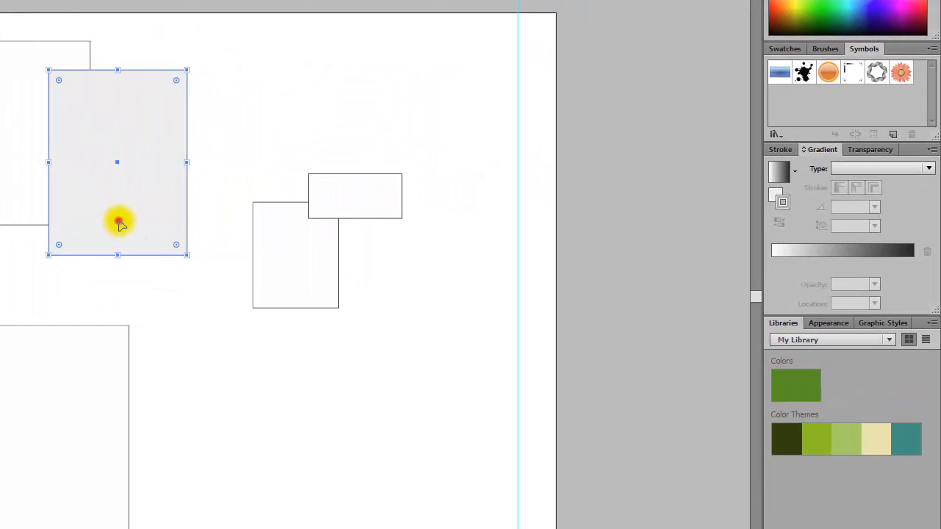
left_click(362, 231)
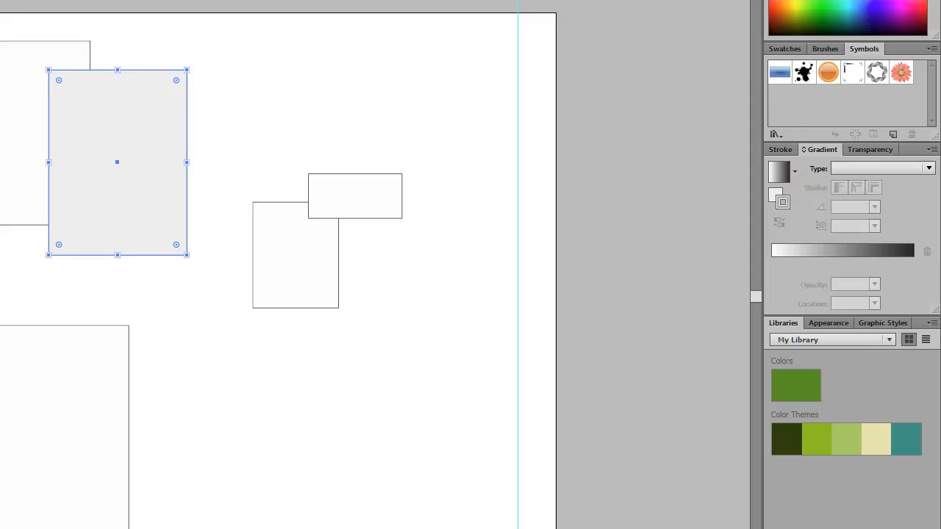
left_click(787, 48)
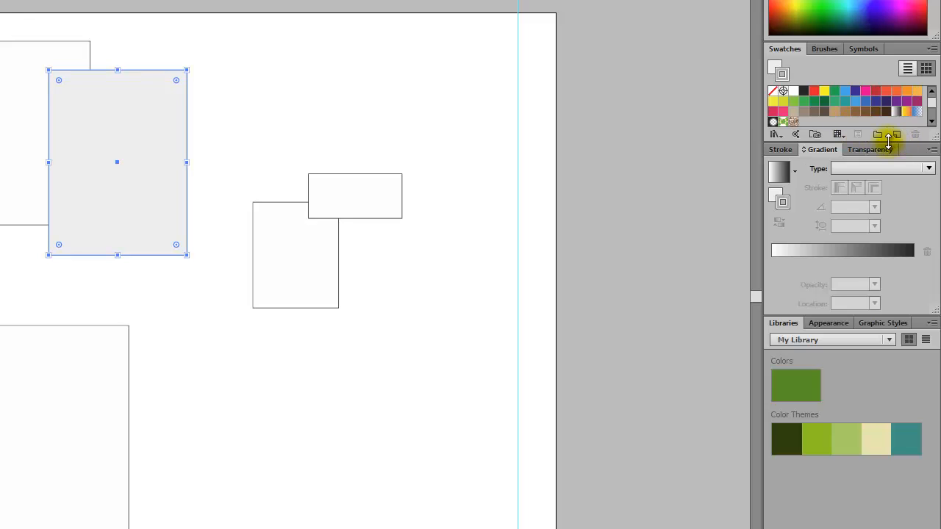
mouse_move(884, 142)
left_mouse_down()
mouse_move(868, 226)
mouse_move(855, 202)
mouse_move(856, 215)
left_mouse_up()
left_click_drag(785, 48, 864, 49)
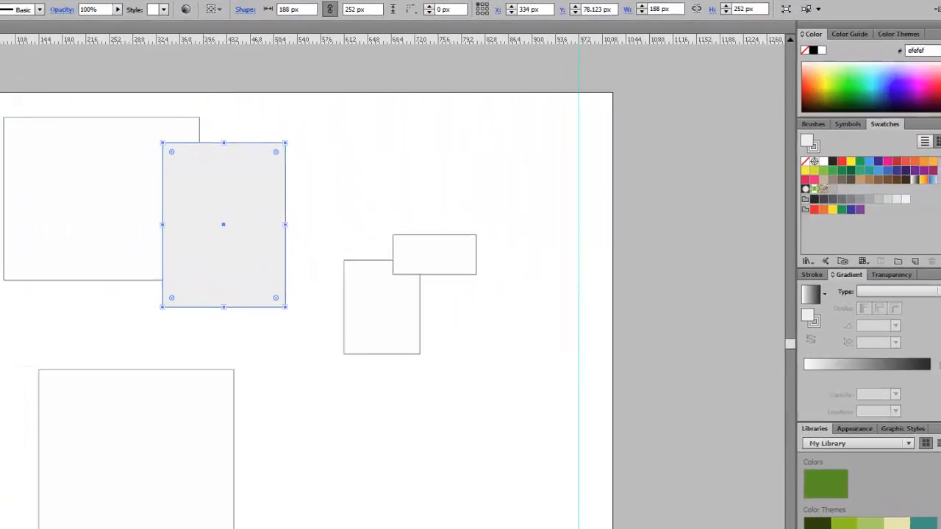
Fill the tall rectangle with the dark red 9b002c and store that colour as a new swatch
double_click(1, 323)
left_click_drag(489, 247, 519, 244)
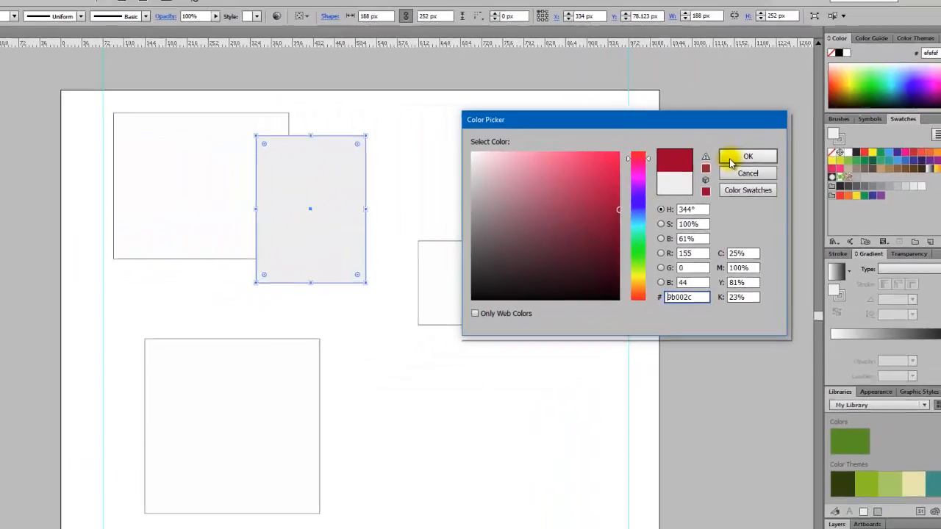
left_click(668, 177)
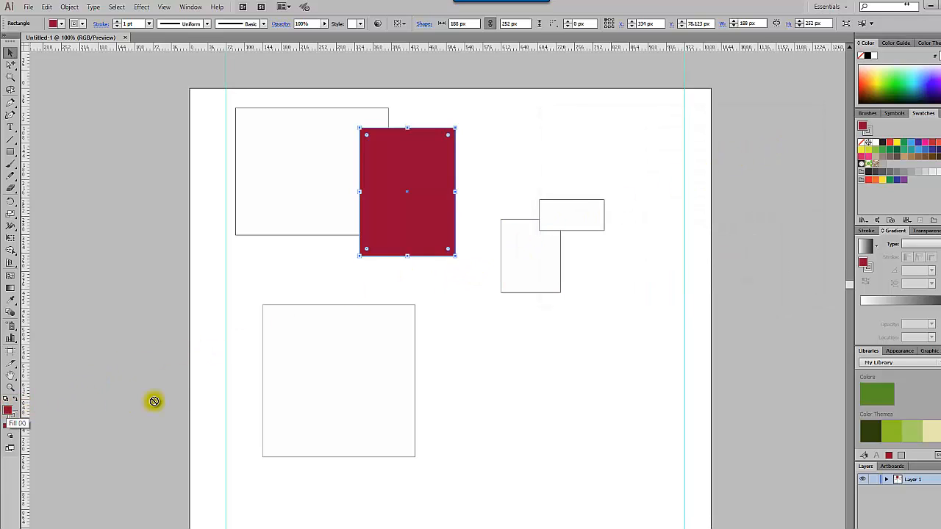
left_click_drag(154, 401, 895, 167)
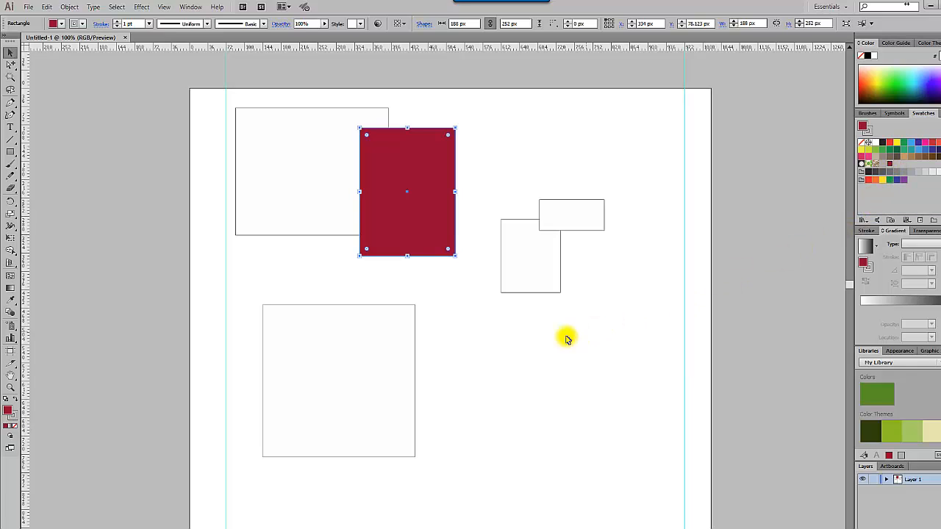
Apply the last used dark red fill to the small upright rectangle, and deselect it
left_click(531, 288)
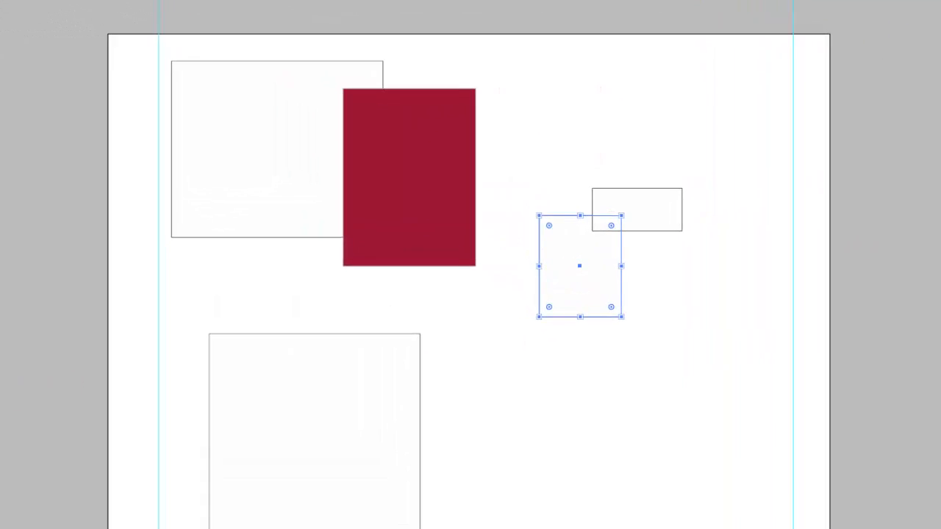
key("comma")
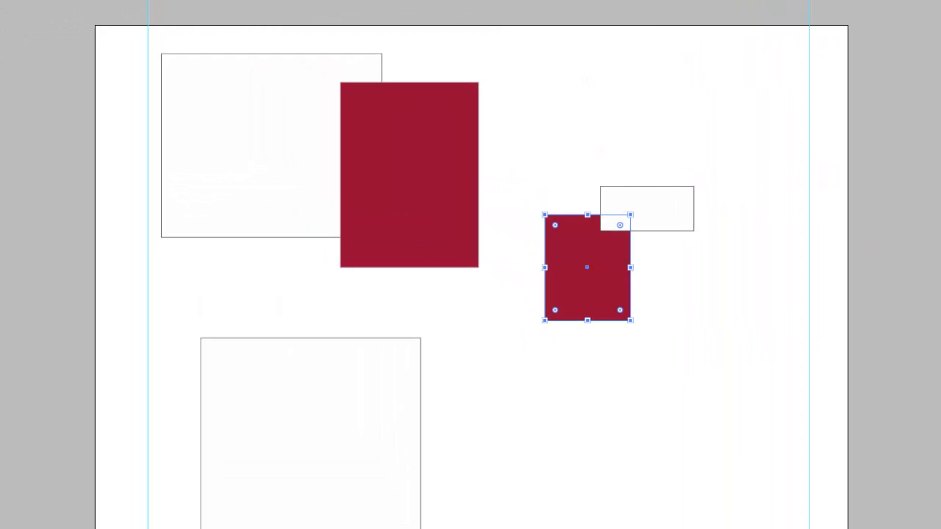
left_click(712, 324)
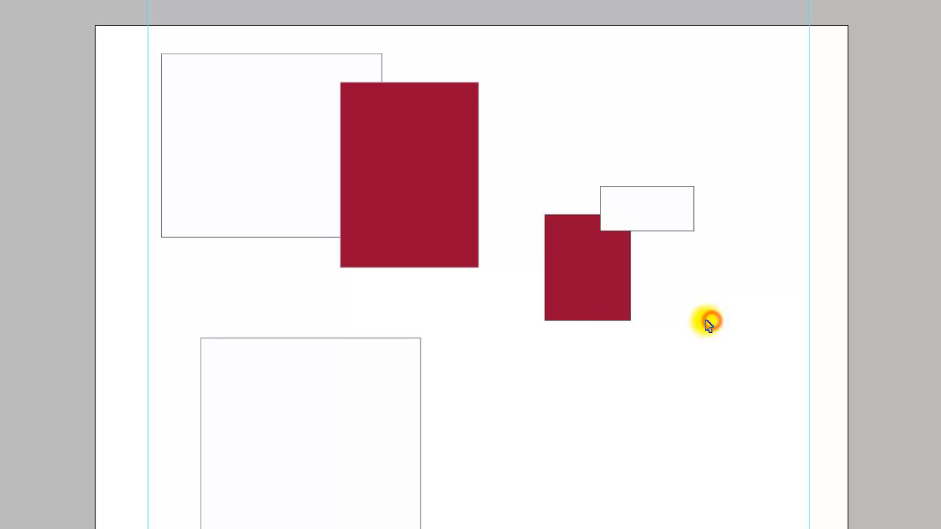
Move the small dark red rectangle about 32 px right and 25 px up, further under the small white rectangle, and deselect it
left_click_drag(593, 310, 626, 270)
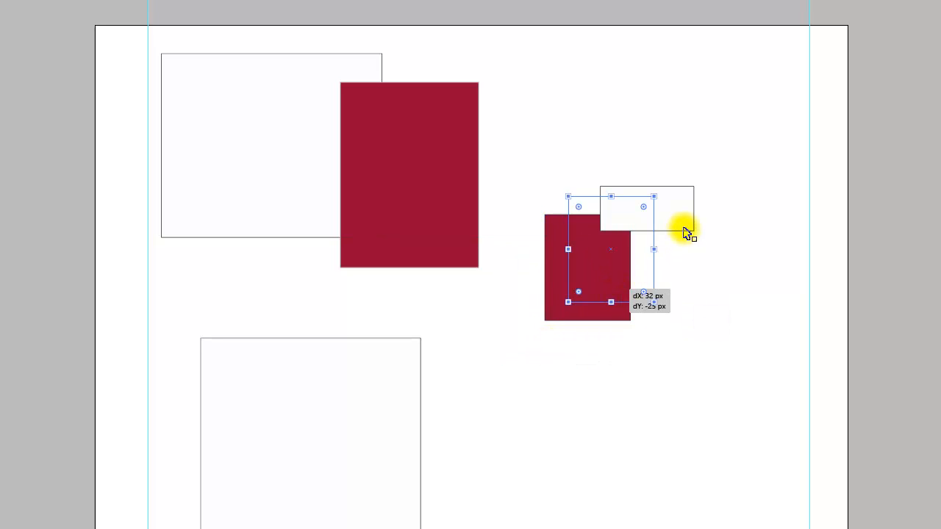
left_click(683, 219)
left_click(634, 285)
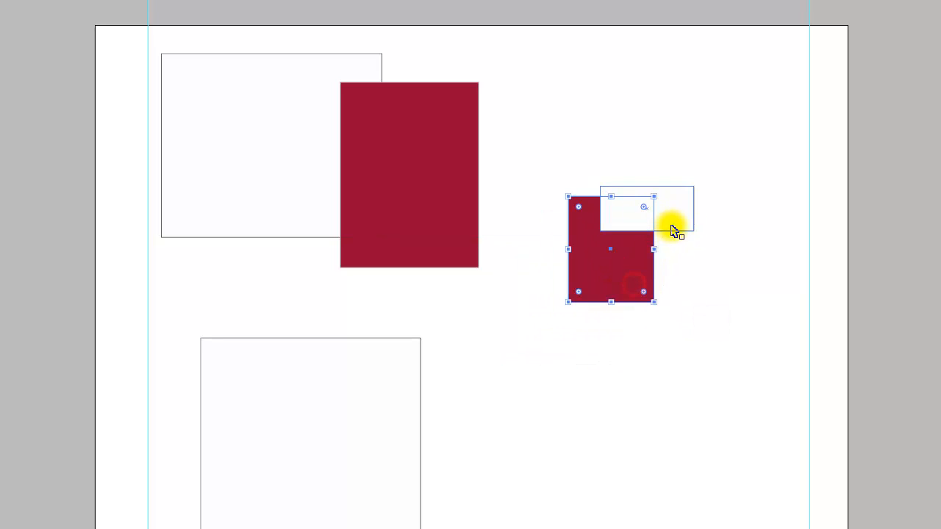
left_click(673, 223)
left_click(615, 283)
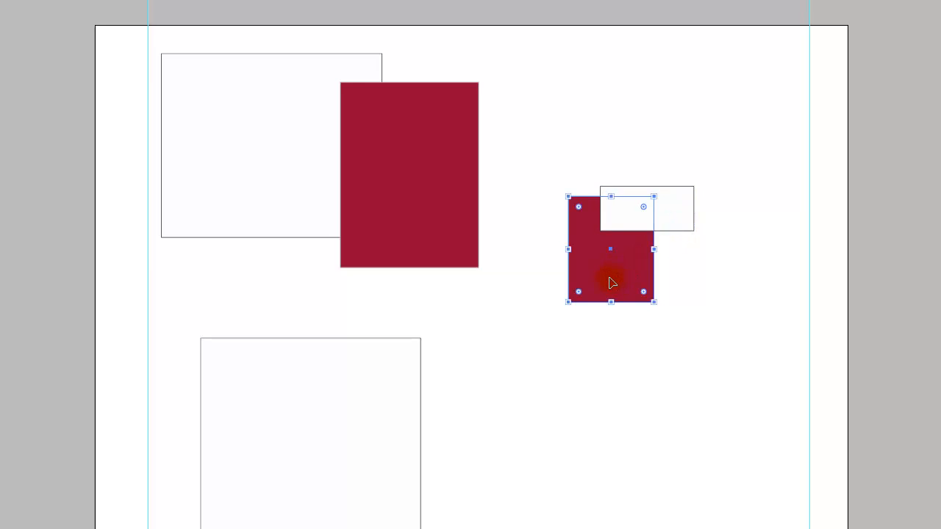
left_click(509, 351)
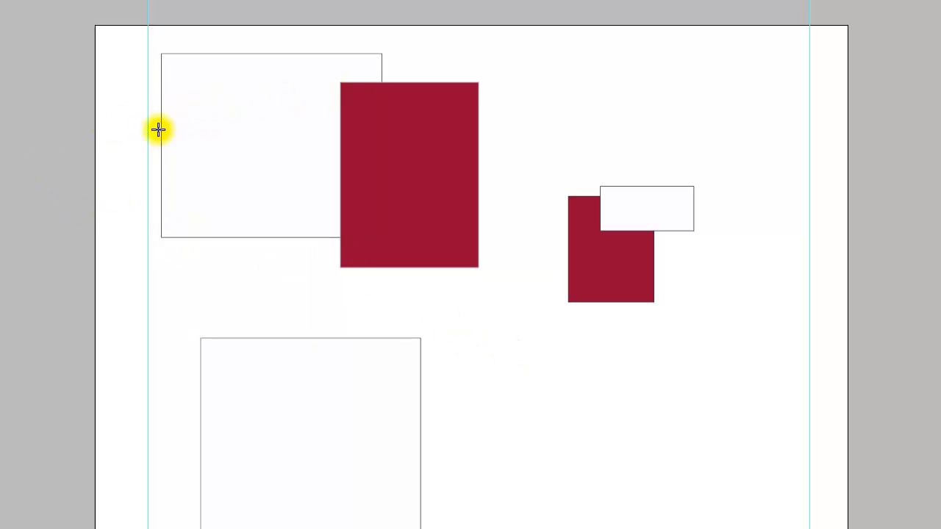
Draw two dark red rectangles overlapping the 300 × 250 px rectangle, the second one about 244 × 229 px and overlapping the tall rectangle
left_click_drag(136, 136, 332, 309)
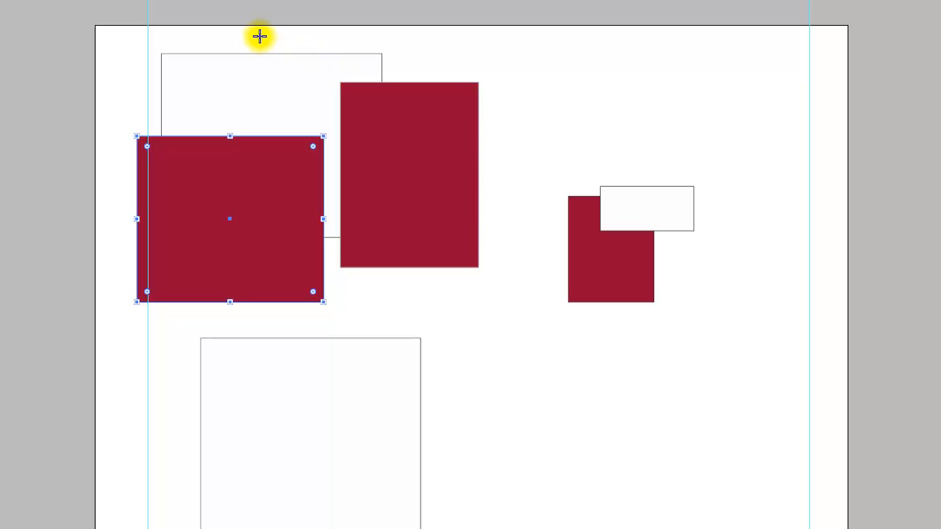
left_click_drag(221, 34, 400, 203)
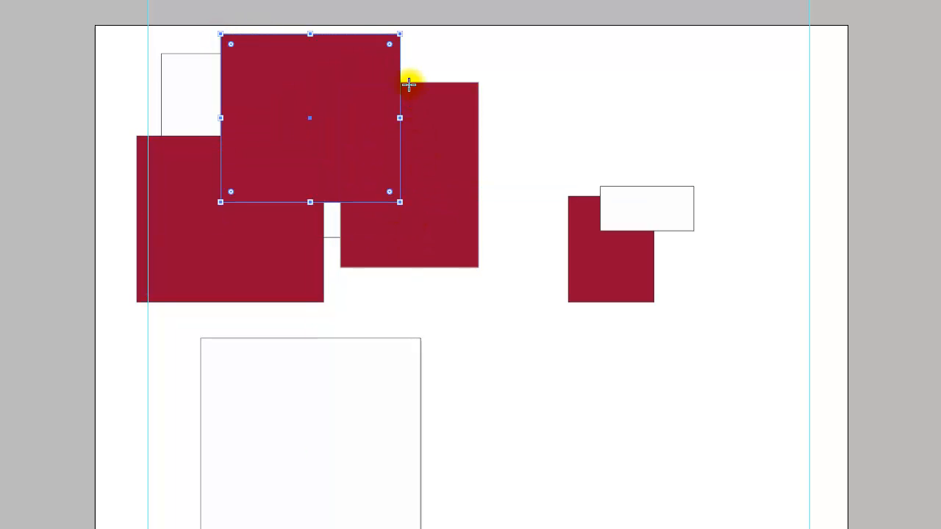
left_click(515, 320)
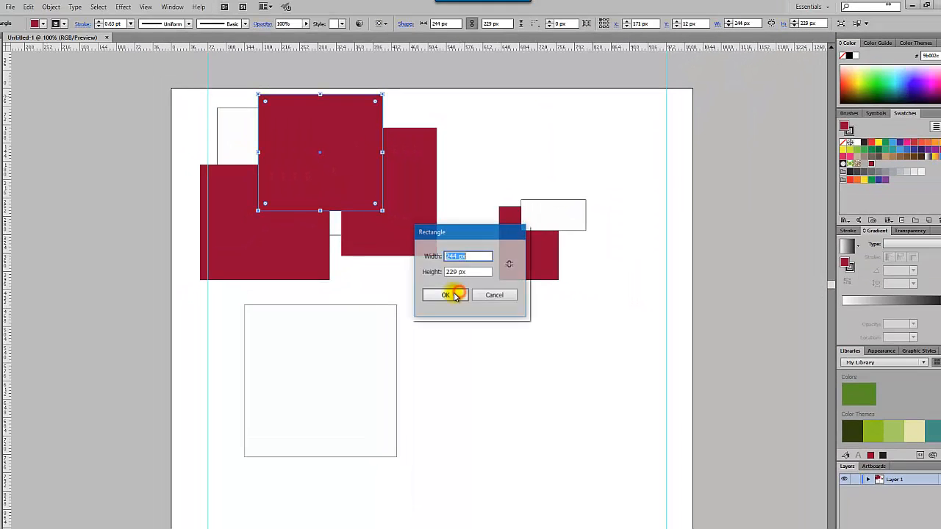
left_click(494, 294)
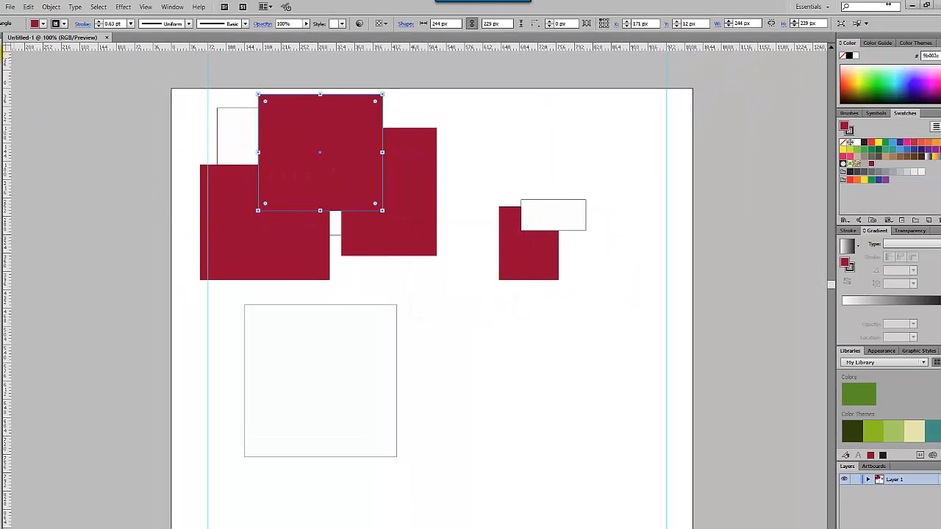
key("v")
left_click(441, 323)
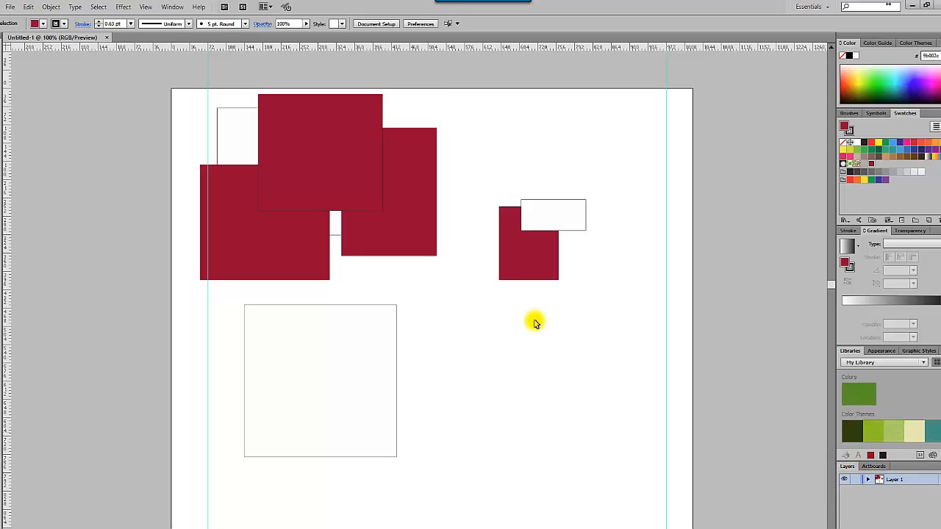
Bring the tall dark red rectangle to the front of the stack, above the 244 × 229 px rectangle, and deselect it
left_click(397, 211)
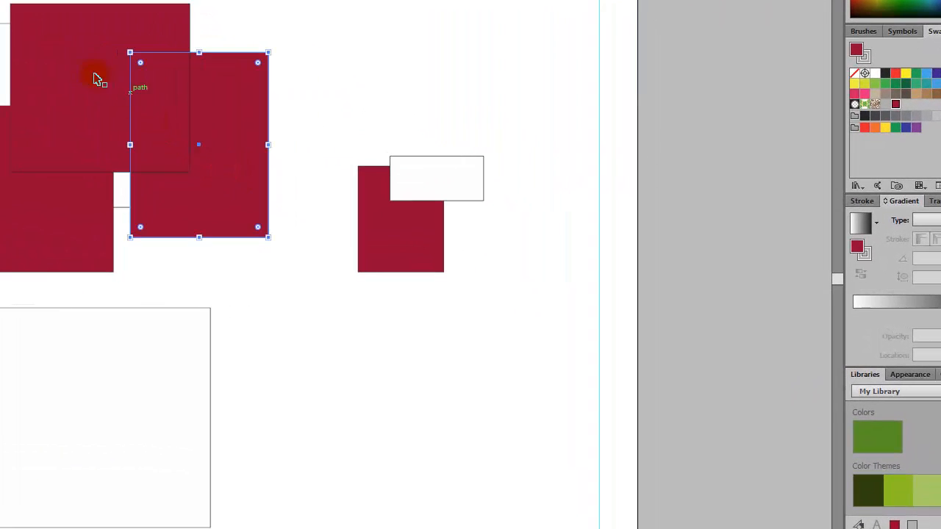
left_click(80, 71)
left_click(218, 129)
right_click(225, 104)
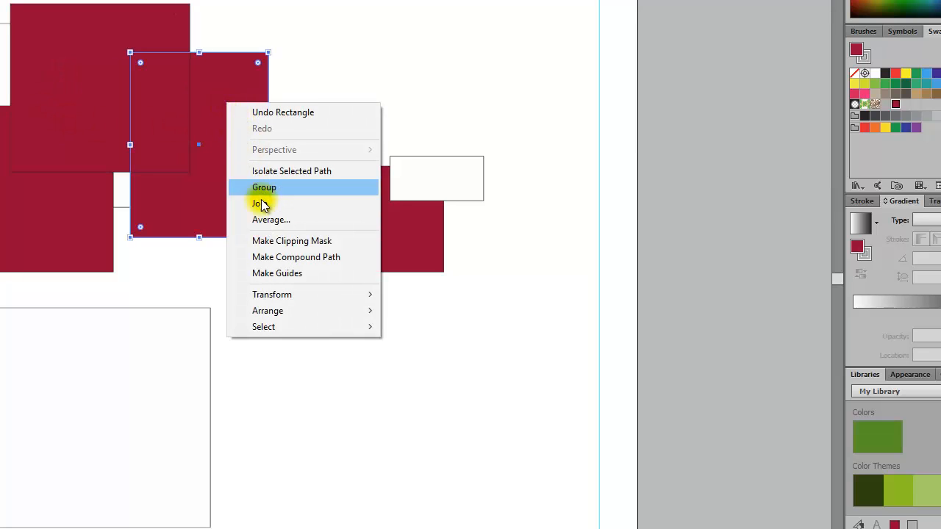
mouse_move(283, 312)
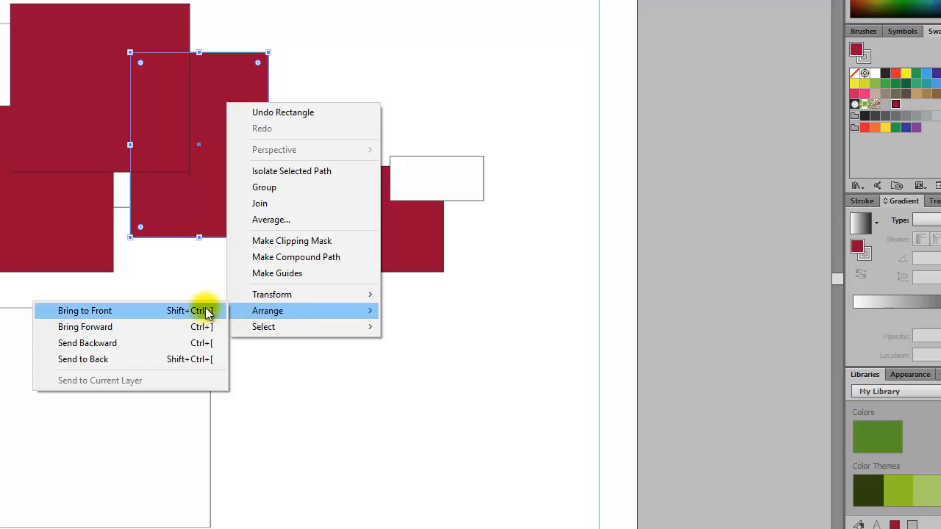
left_click(169, 311)
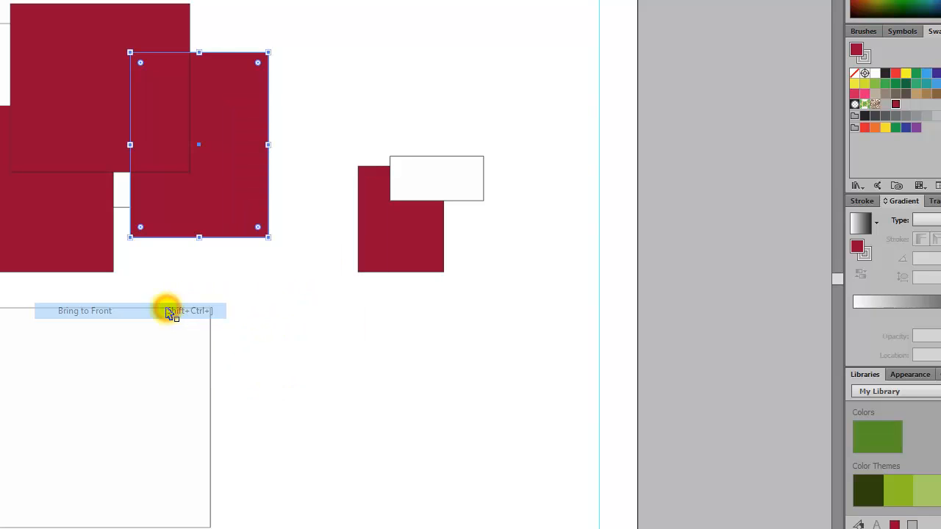
left_click(354, 79)
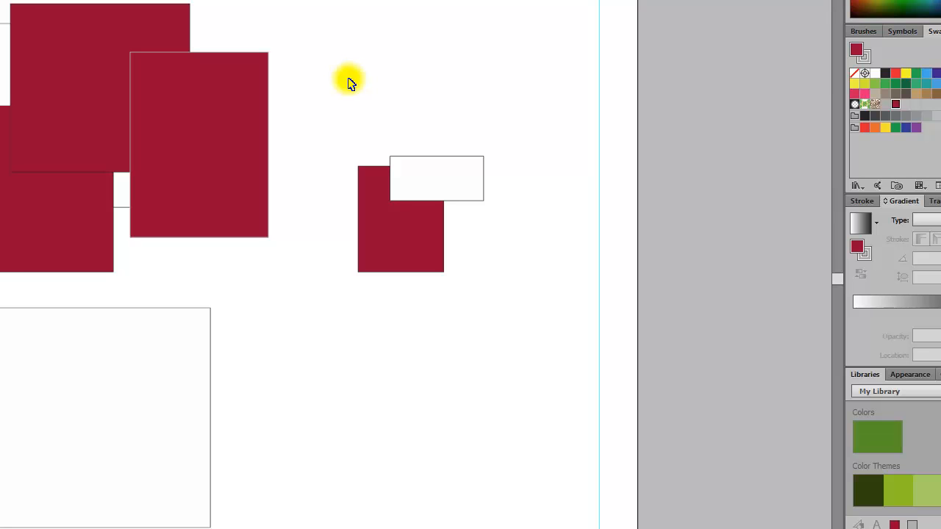
Move the tall dark red rectangle slightly up, keeping it over the 244 × 229 px rectangle, and deselect it
left_click(255, 134)
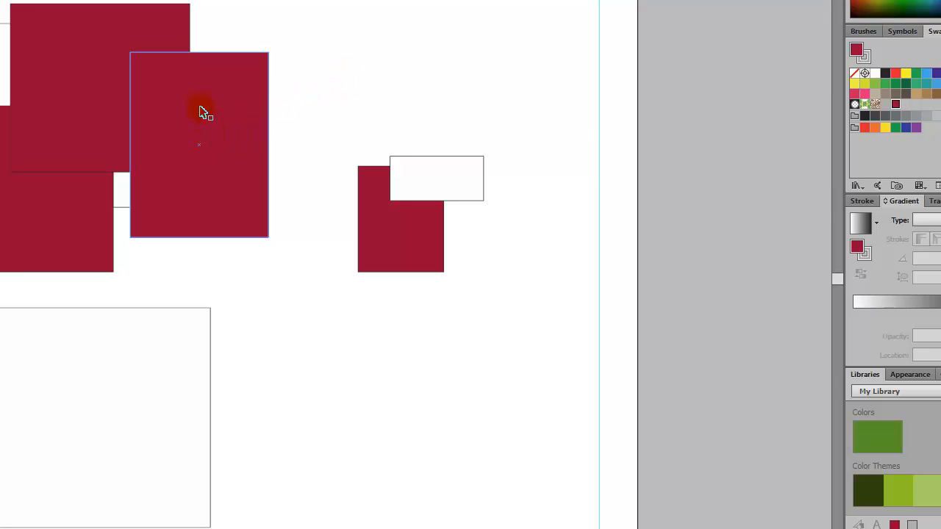
left_click_drag(203, 109, 221, 95)
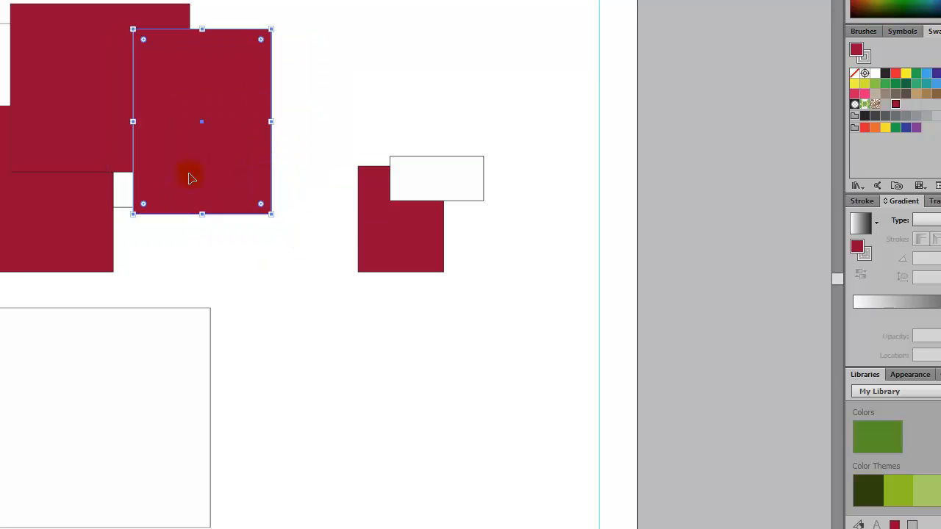
left_click(314, 115)
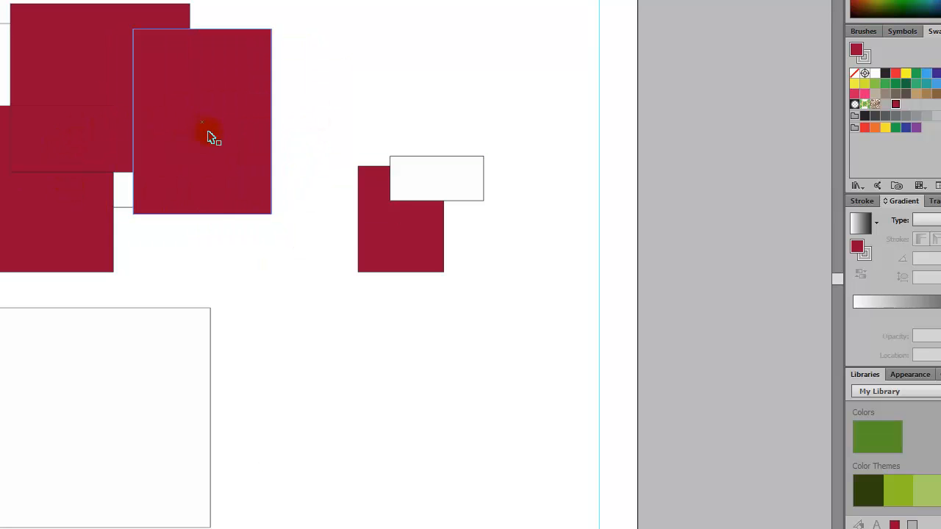
Send the tall dark red rectangle to the back, behind the white and dark red rectangles, and deselect it
left_click(220, 199)
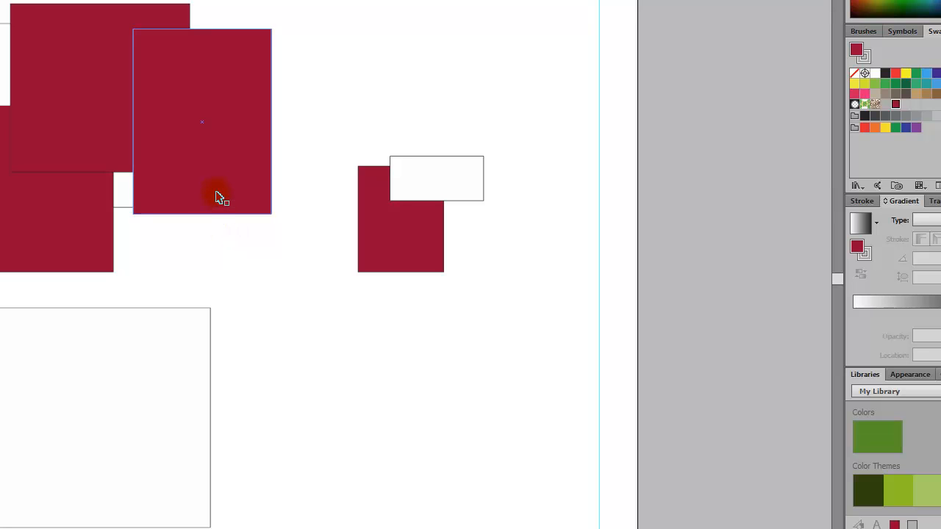
right_click(229, 138)
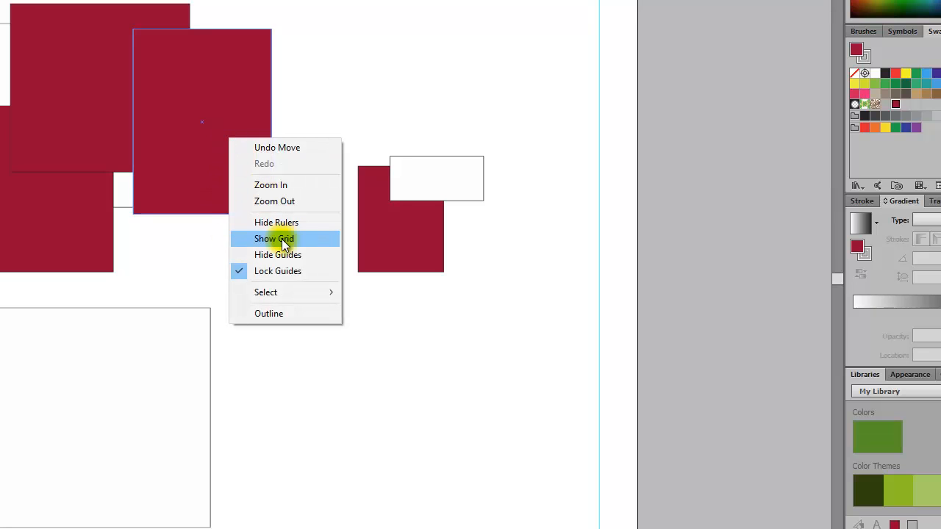
right_click(238, 107)
left_click(297, 73)
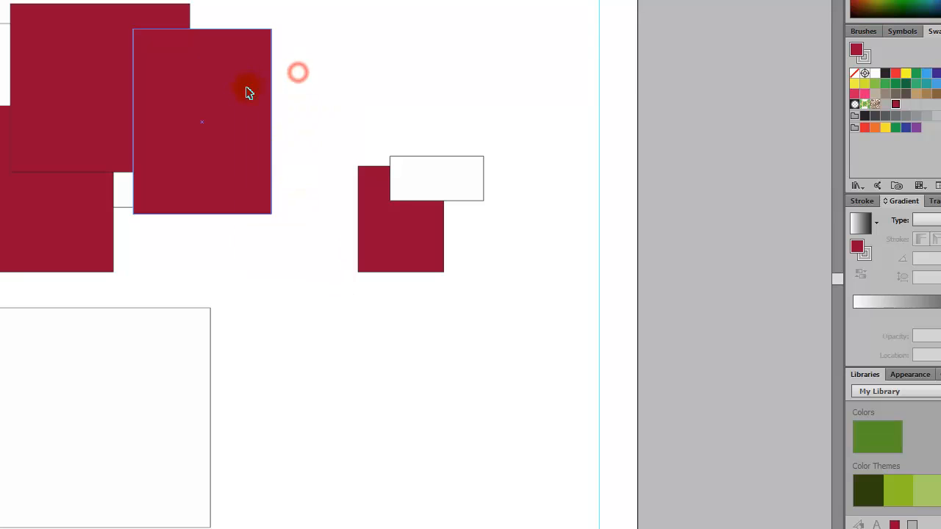
left_click(246, 89)
right_click(246, 88)
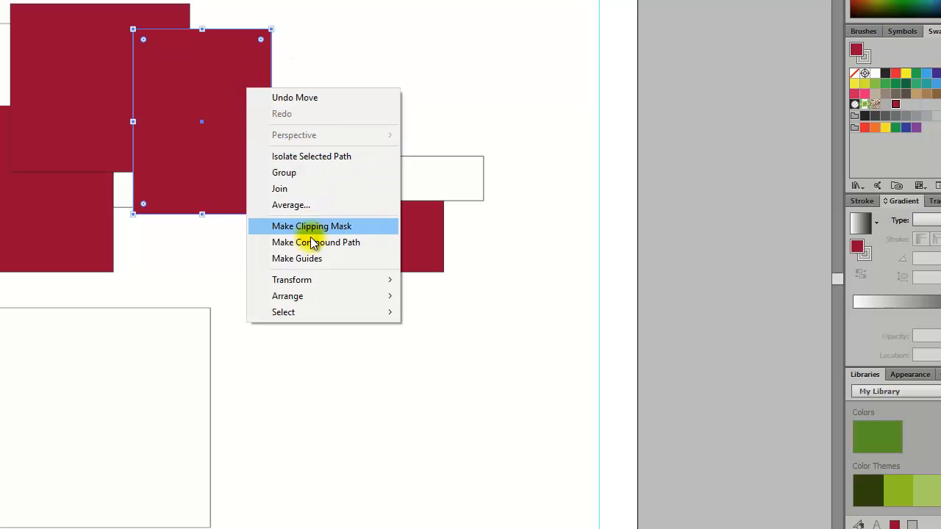
mouse_move(315, 301)
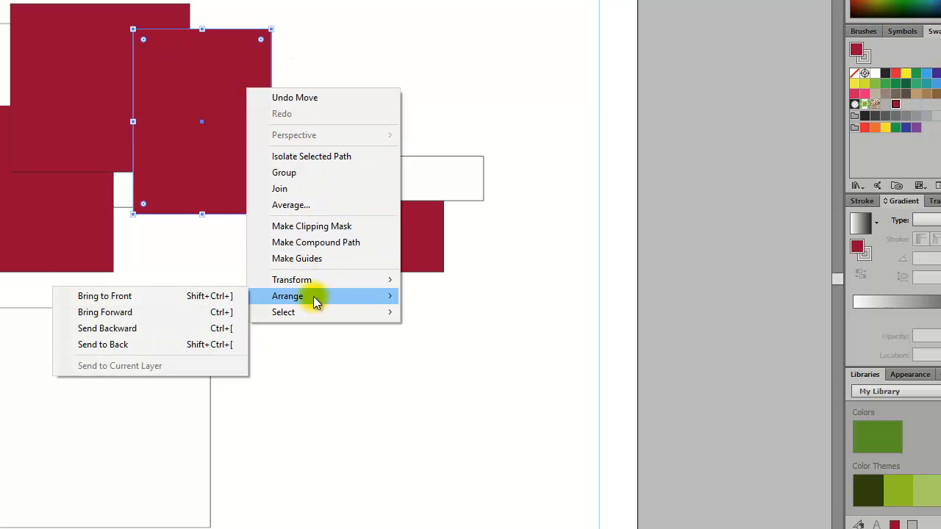
left_click(186, 347)
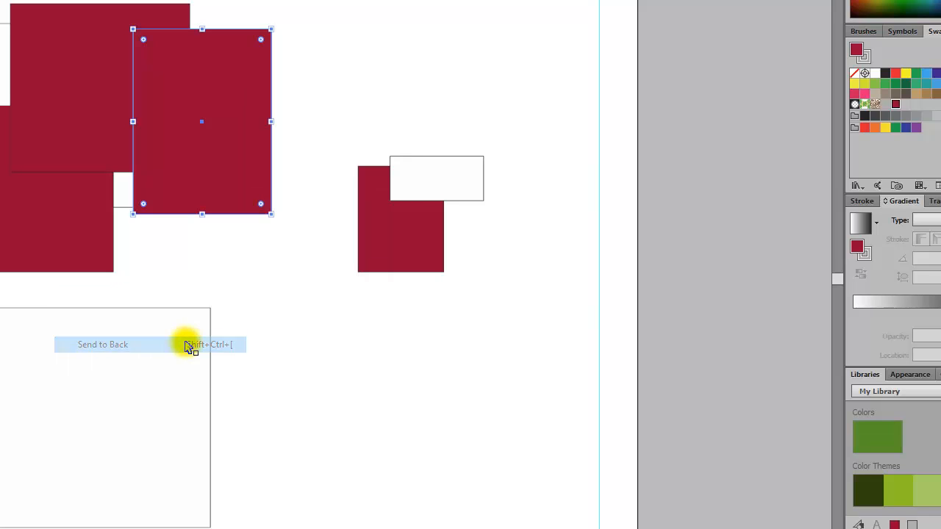
left_click(246, 290)
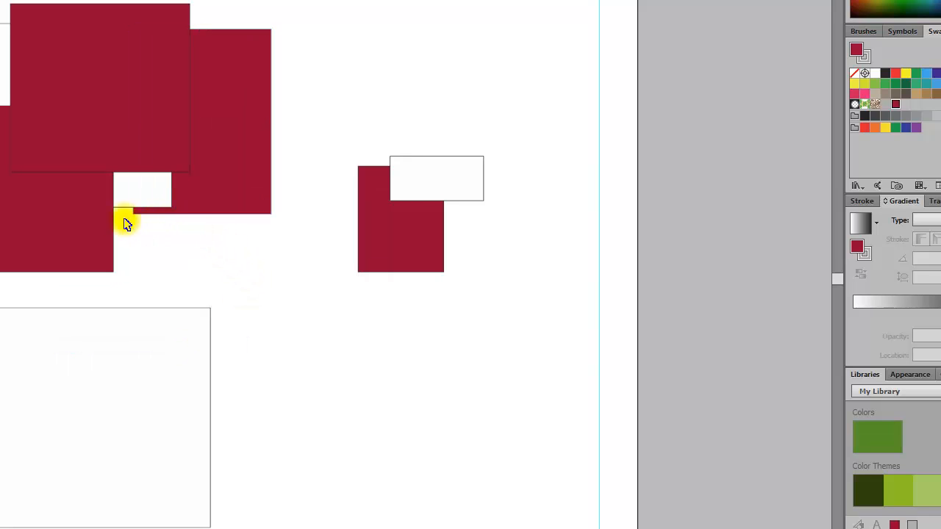
left_click(60, 214)
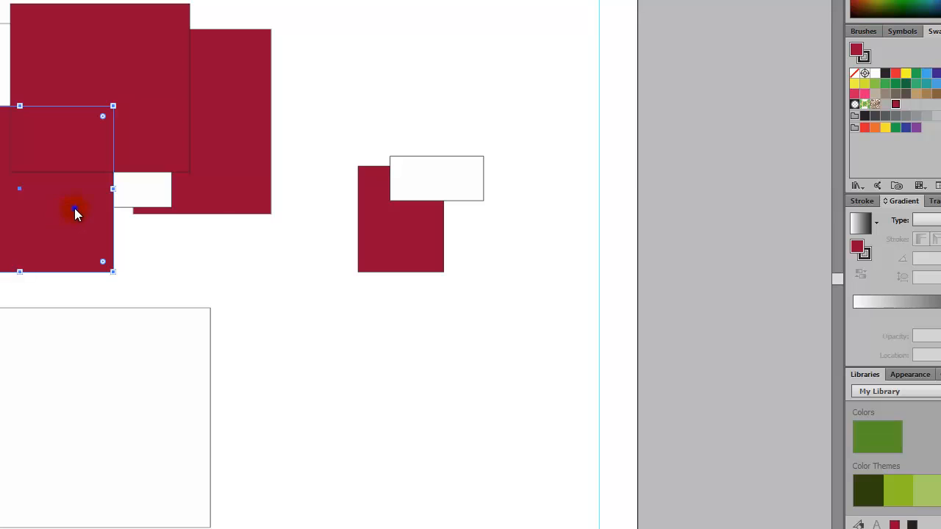
right_click(74, 209)
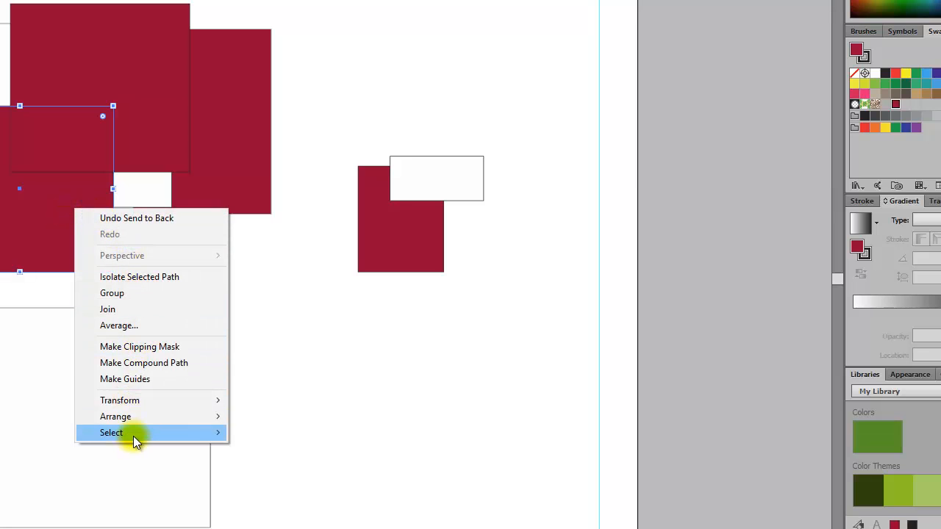
left_click(322, 358)
left_click(317, 349)
Move the 244 × 229 px dark red rectangle to about X 443, Y 36.5 px and stretch it to about 420 × 120.5 px
left_click(99, 145)
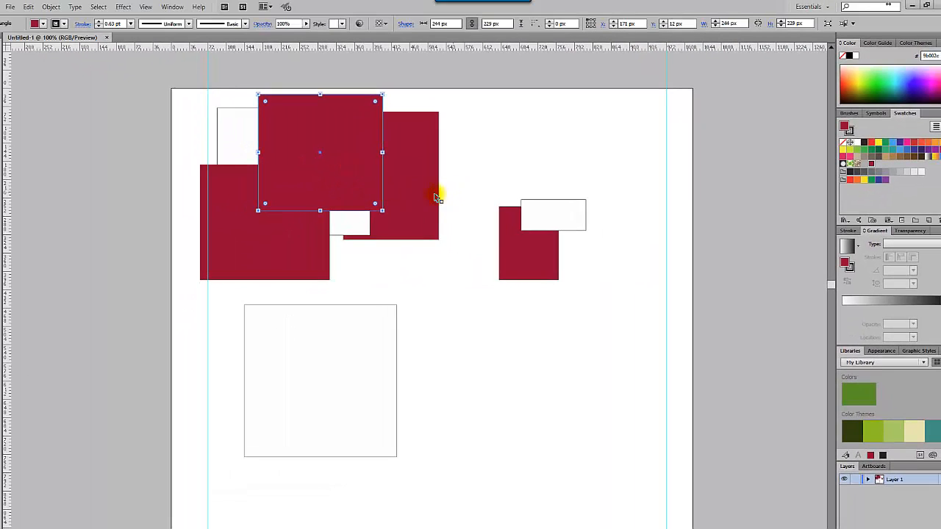
left_click_drag(358, 193, 464, 316)
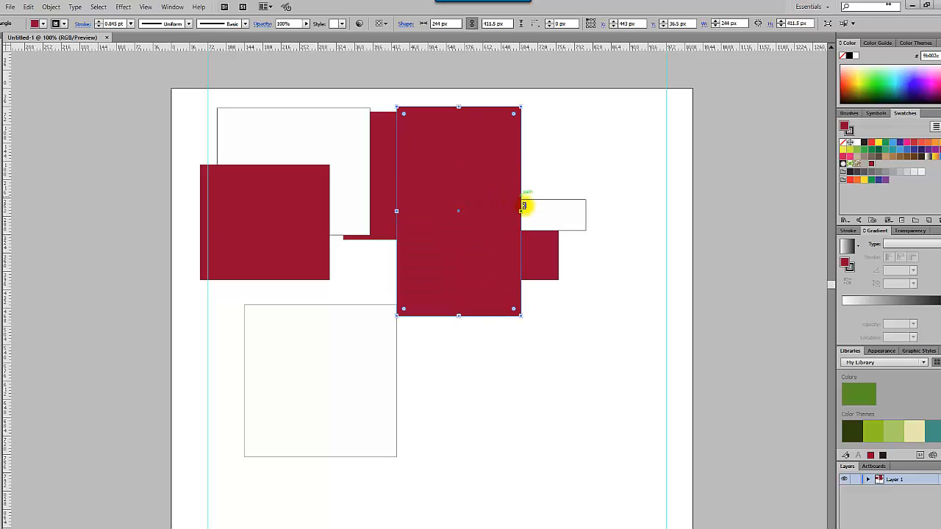
left_click_drag(517, 212, 482, 233)
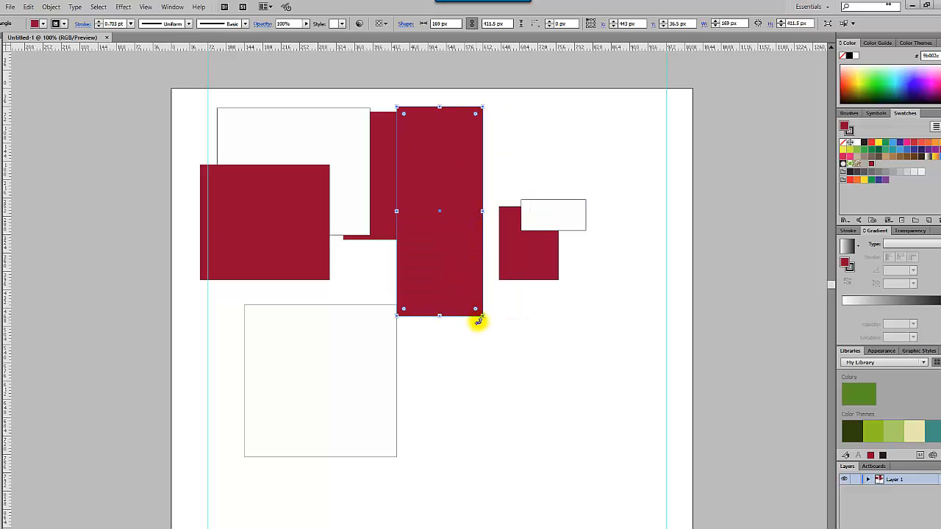
left_click_drag(483, 318, 611, 168)
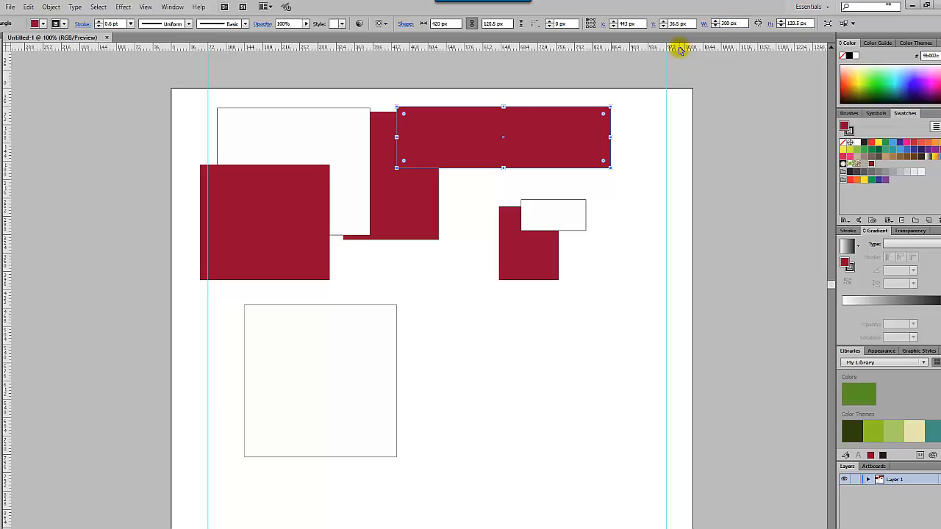
Set the selected dark red rectangle's width to 300 px and its height to 150 px
key("Return")
left_click(799, 23)
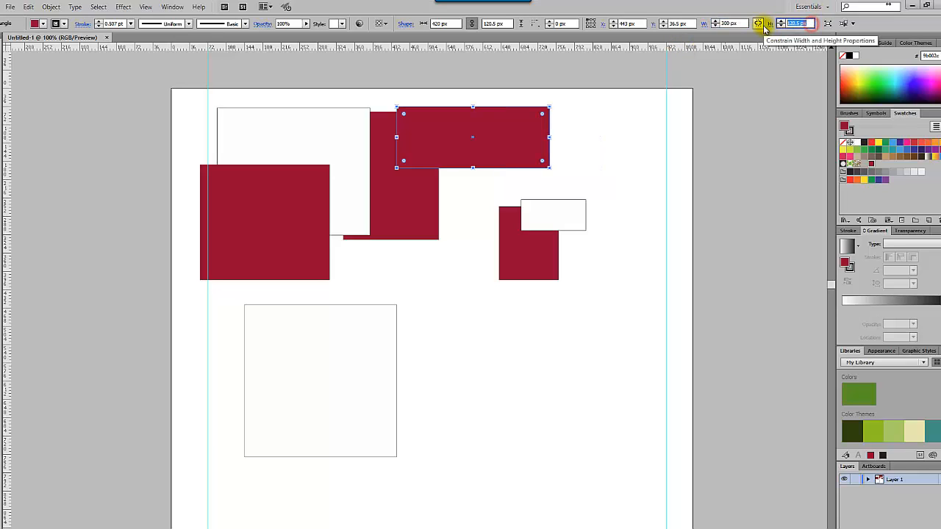
key("Return")
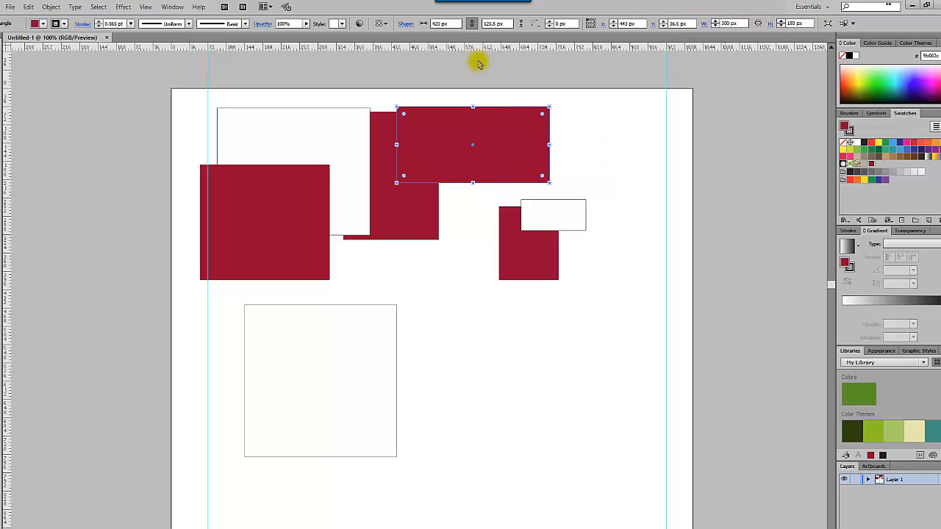
Move the 300 × 150 px rectangle below the small rectangles, aligning its top edge with the large white square's using smart guides, and deselect it
left_click_drag(509, 135, 610, 147)
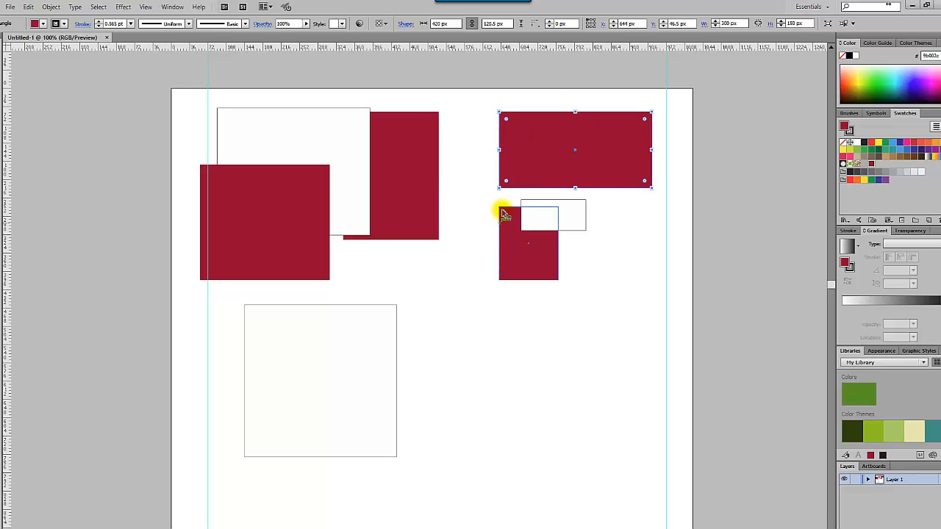
left_click_drag(534, 158, 487, 152)
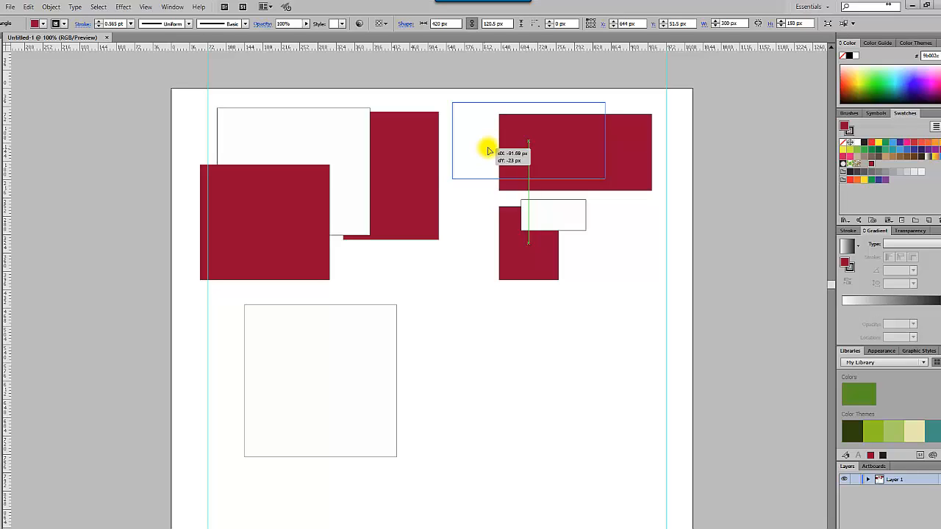
left_click_drag(488, 151, 448, 345)
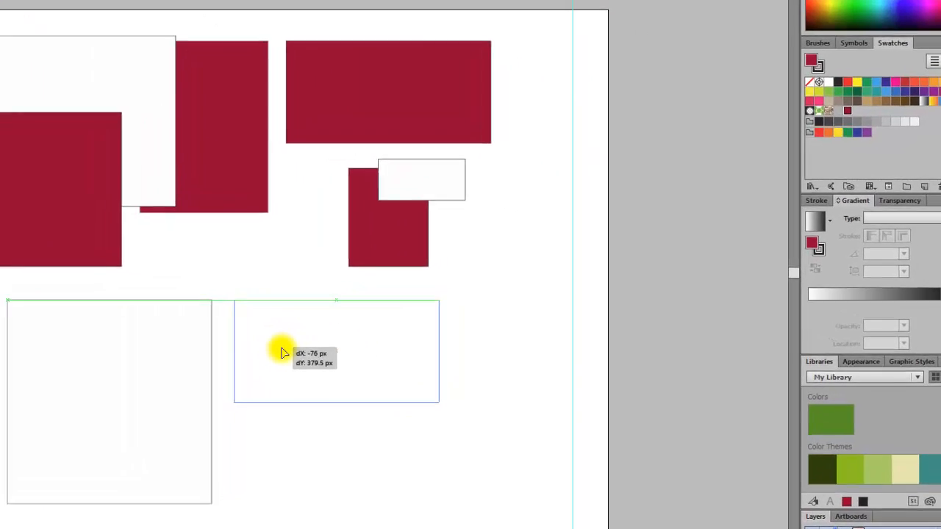
mouse_move(283, 353)
left_mouse_down()
mouse_move(355, 351)
mouse_move(284, 353)
left_mouse_up()
left_click(296, 443)
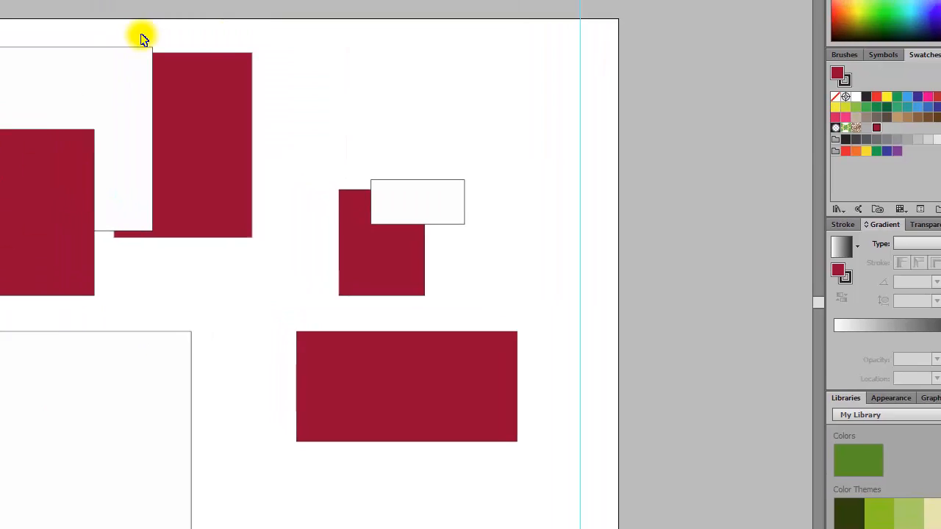
Place a horizontal guide along the wide overlapping dark red rectangle's top edge and snap the tall dark red rectangle's top to it
left_click_drag(272, 67, 279, 240)
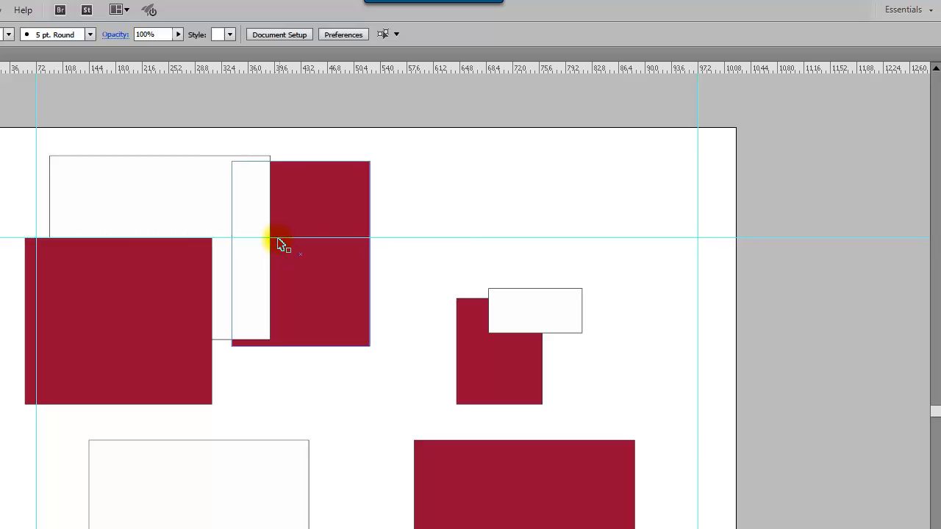
left_click(330, 279)
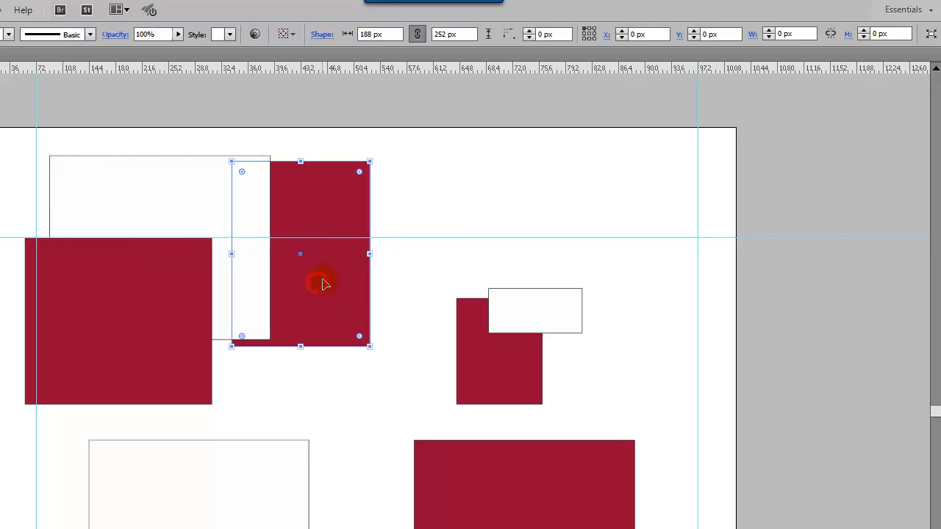
left_click_drag(320, 281, 399, 361)
Line up both small rectangles side by side under the guide and move the 300 × 150 px rectangle to X 604, Y 309 px beneath them
left_click_drag(560, 323, 658, 276)
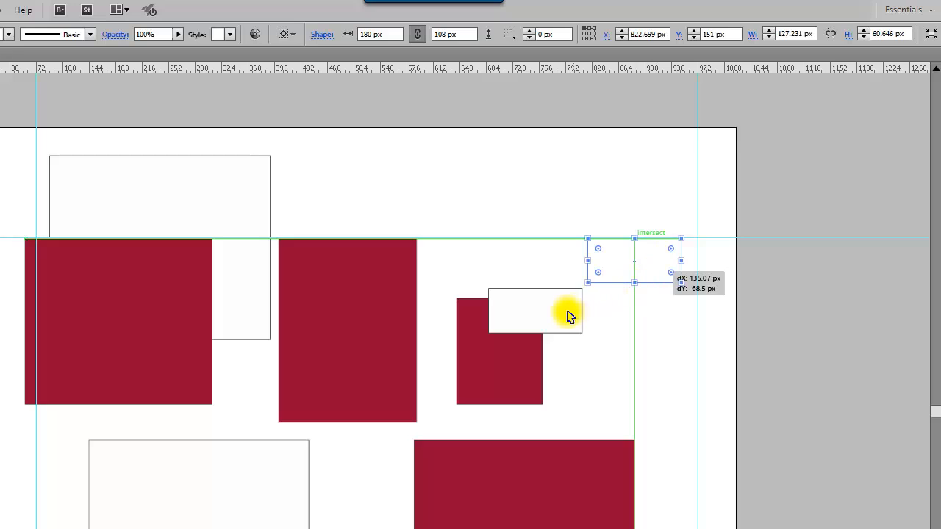
left_click_drag(509, 338, 481, 278)
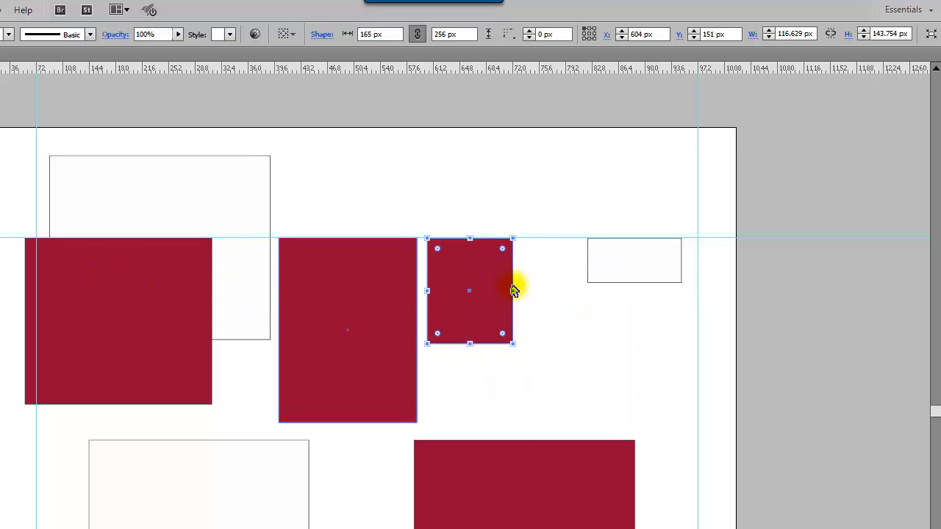
left_click_drag(618, 277, 555, 276)
left_click_drag(475, 458, 492, 373)
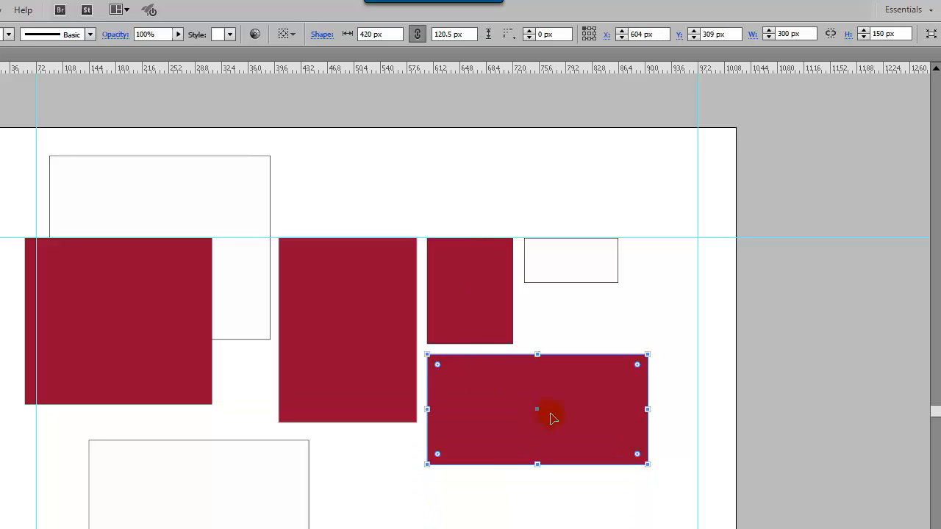
left_click(487, 507)
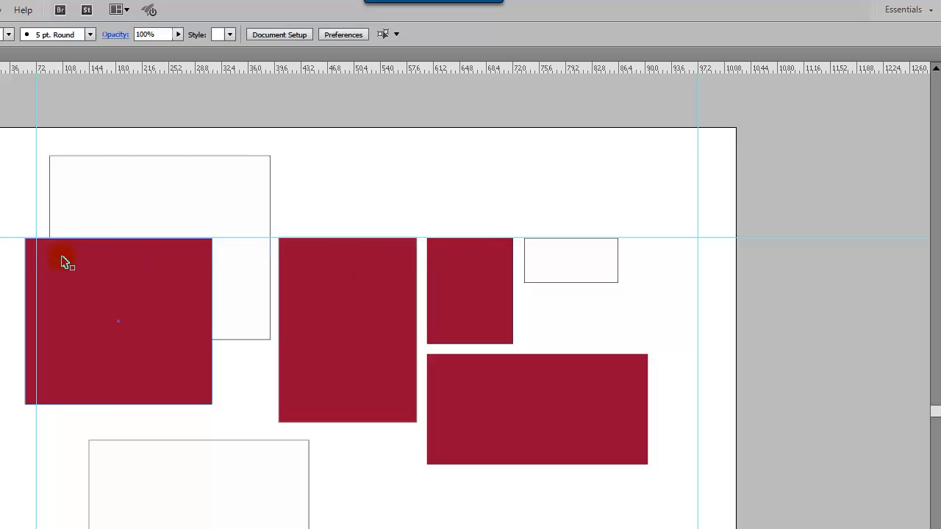
Place a second horizontal guide just below the small white rectangle and try to select and move it while guides are locked
left_click_drag(602, 70, 664, 309)
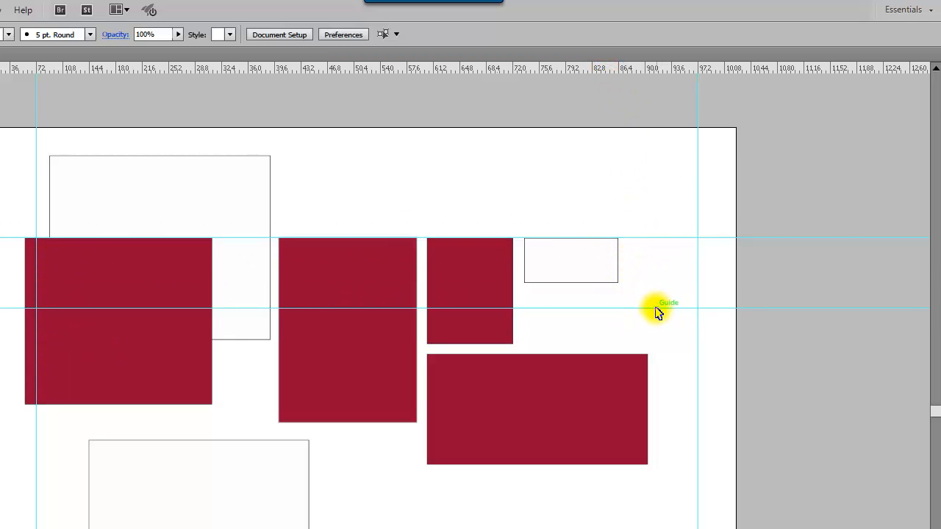
right_click(656, 309)
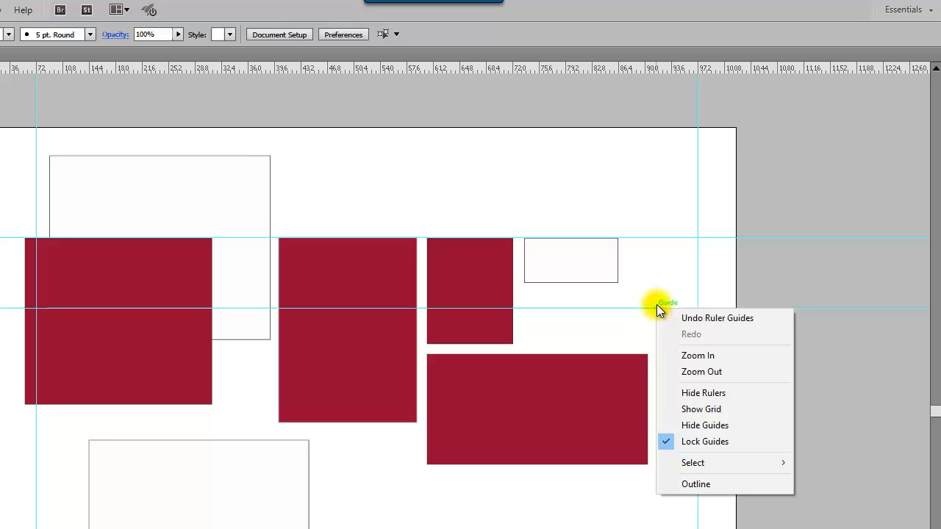
left_click(649, 263)
left_click_drag(569, 201, 655, 258)
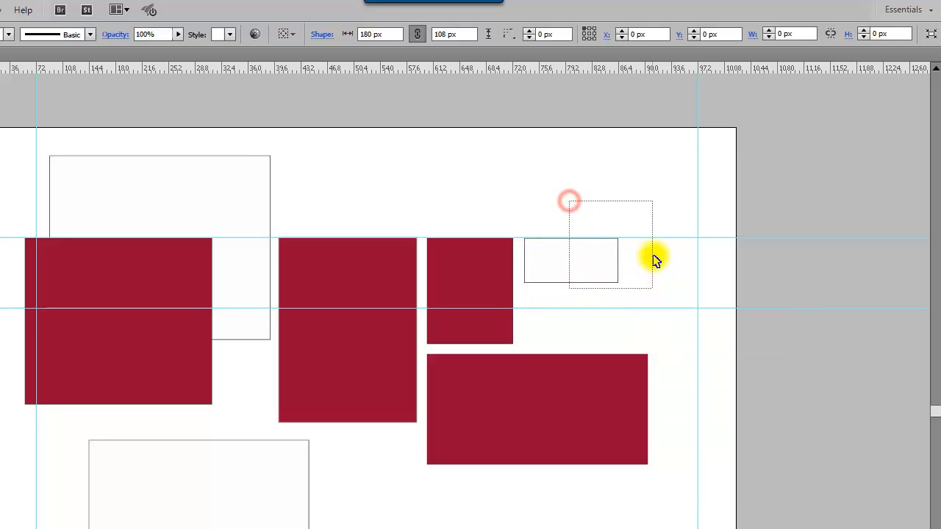
left_click(682, 199)
left_click_drag(660, 274, 659, 281)
left_click_drag(656, 290, 661, 311)
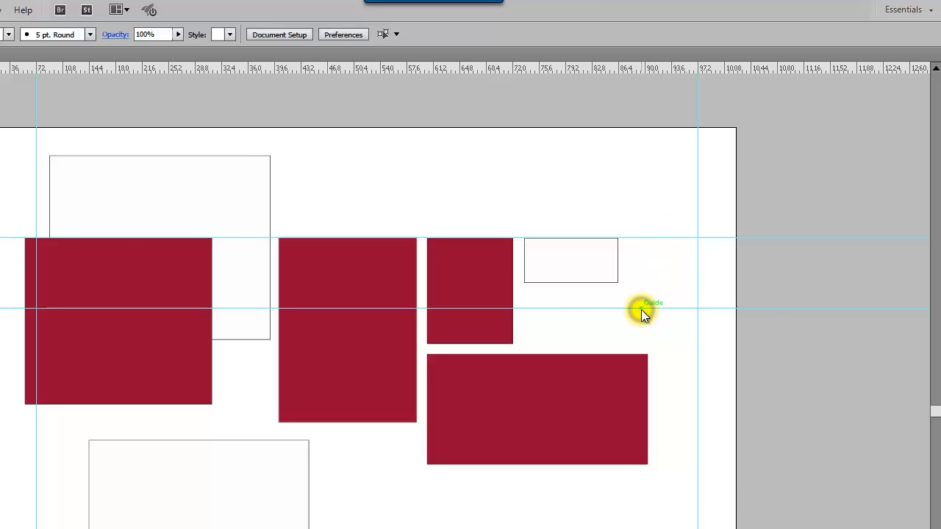
Unlock the guides, shift the lower horizontal guide to Y 255 px and delete it
right_click(641, 309)
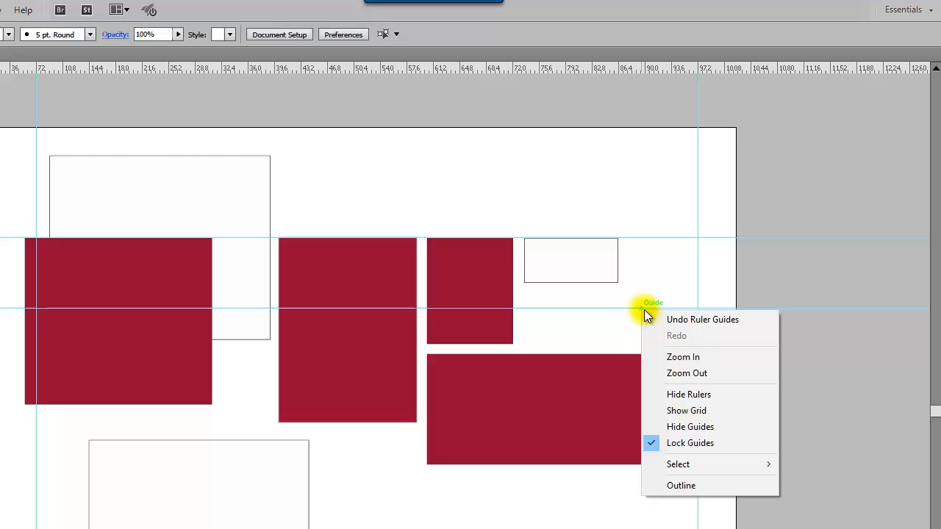
left_click(700, 442)
left_click(686, 394)
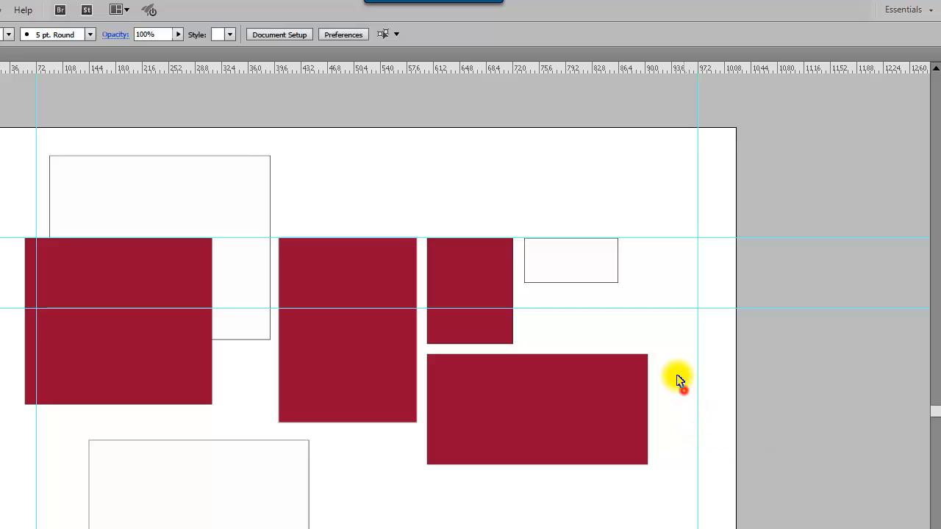
mouse_move(661, 309)
left_mouse_down()
mouse_move(658, 189)
mouse_move(671, 318)
left_mouse_up()
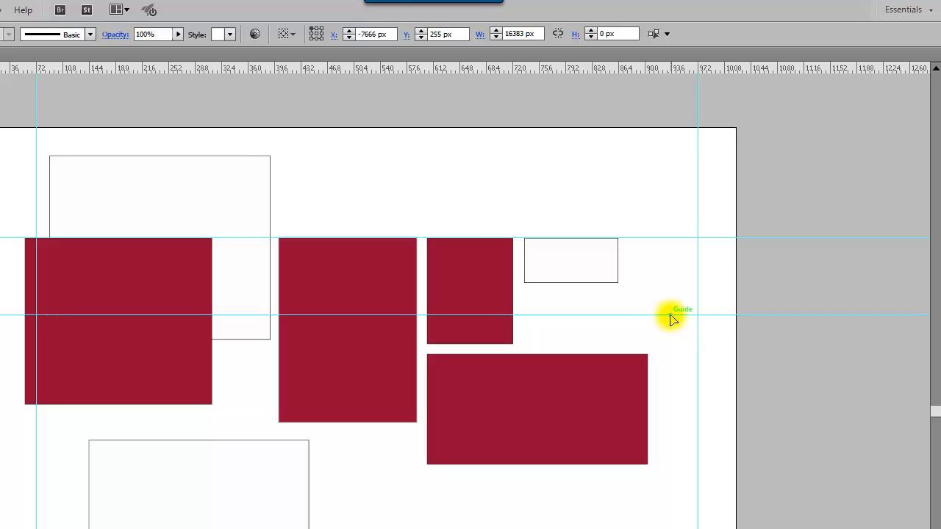
key("Delete")
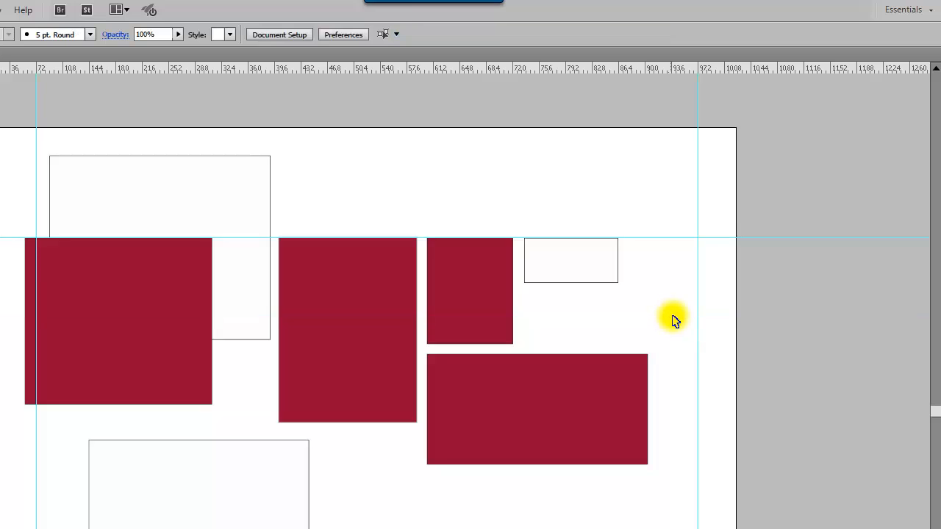
Move the remaining horizontal guide up to Y 39 px, along the white rectangle's top edge, and delete it
left_click(656, 241)
right_click(656, 241)
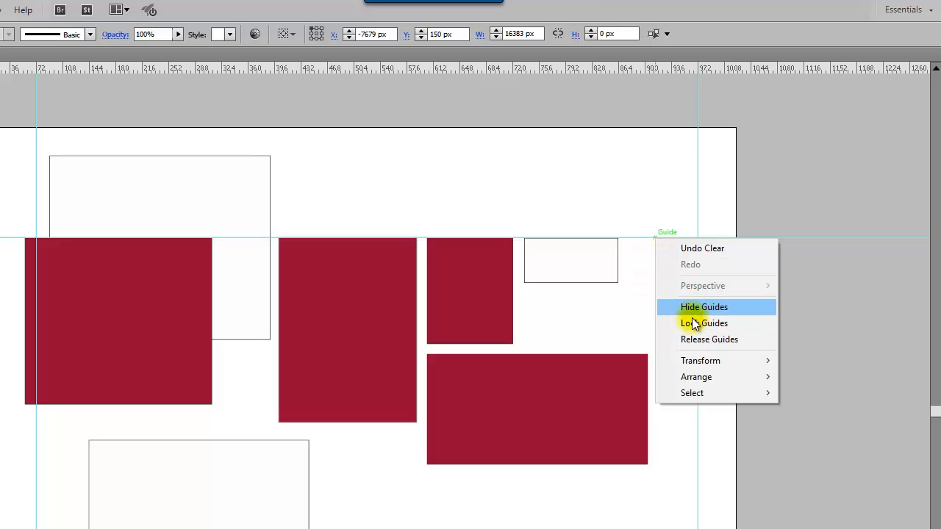
left_click(631, 238)
left_click_drag(631, 238, 626, 161)
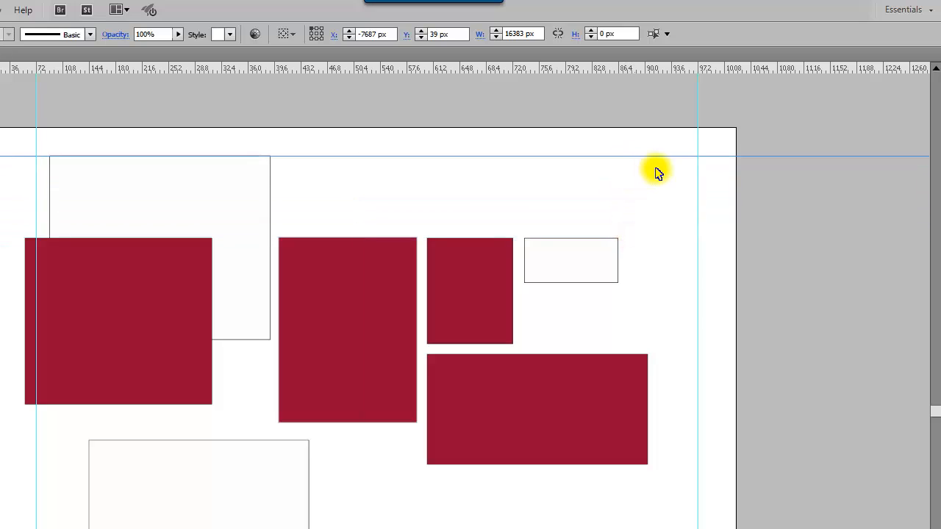
left_click(680, 159)
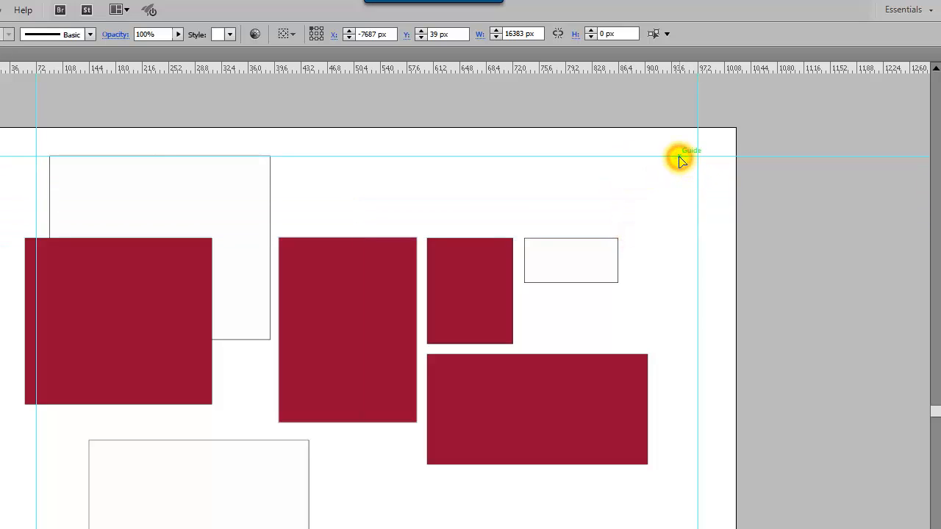
key("Delete")
Delete both vertical guides and clear all rectangles from the artboard
left_click(697, 168)
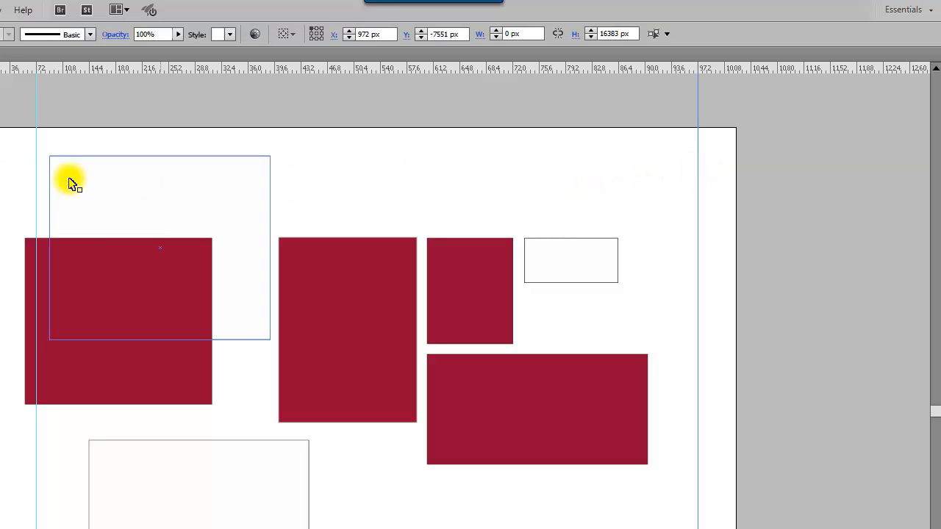
key("Delete")
left_click(37, 149)
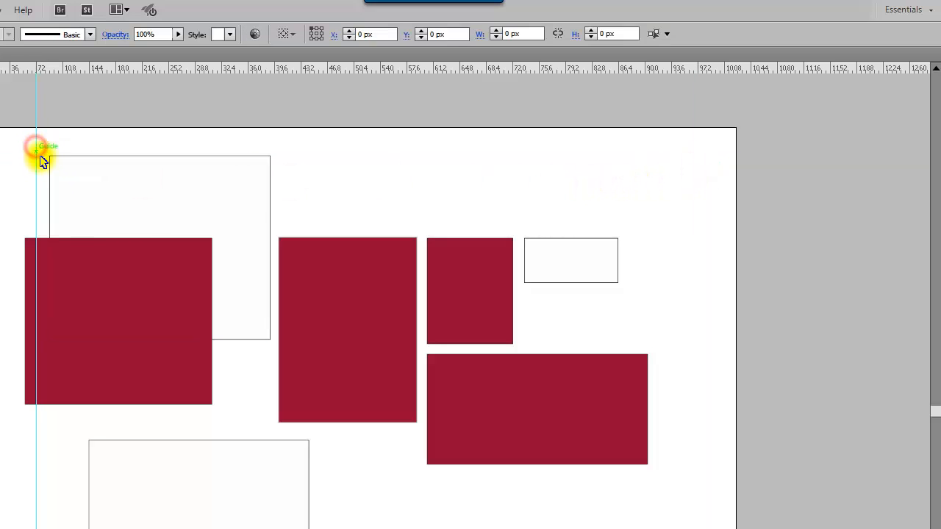
key("Delete")
left_click_drag(196, 97, 695, 490)
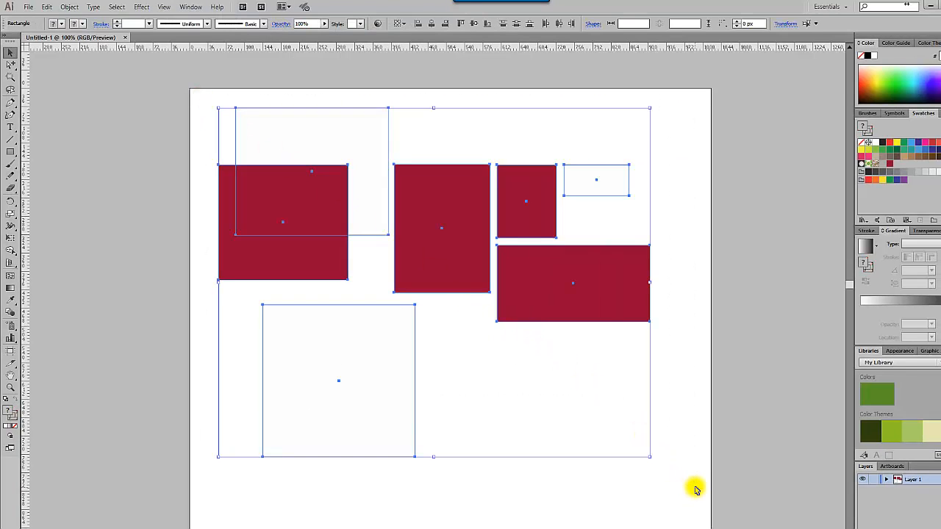
key("Delete")
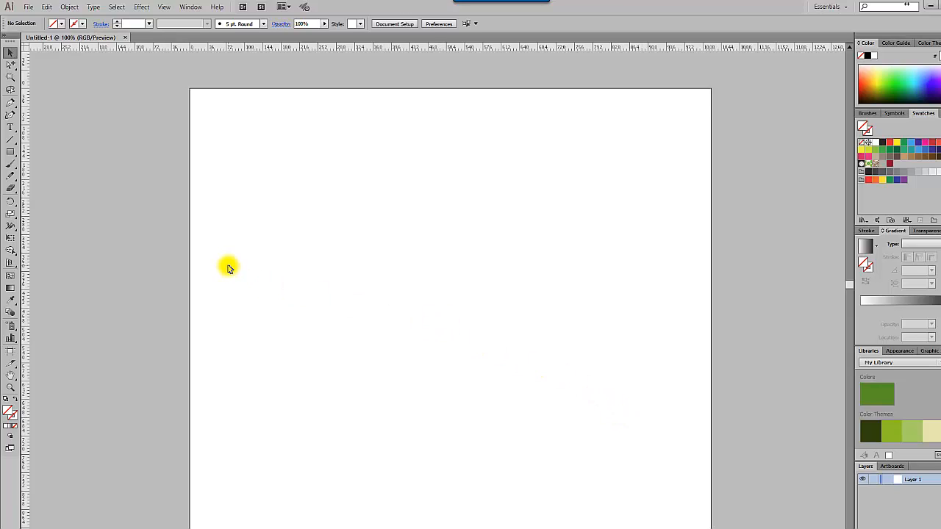
Draw a rectangle about 833 × 35 px near the artboard's top edge and move it to X 32 px
left_click(10, 152)
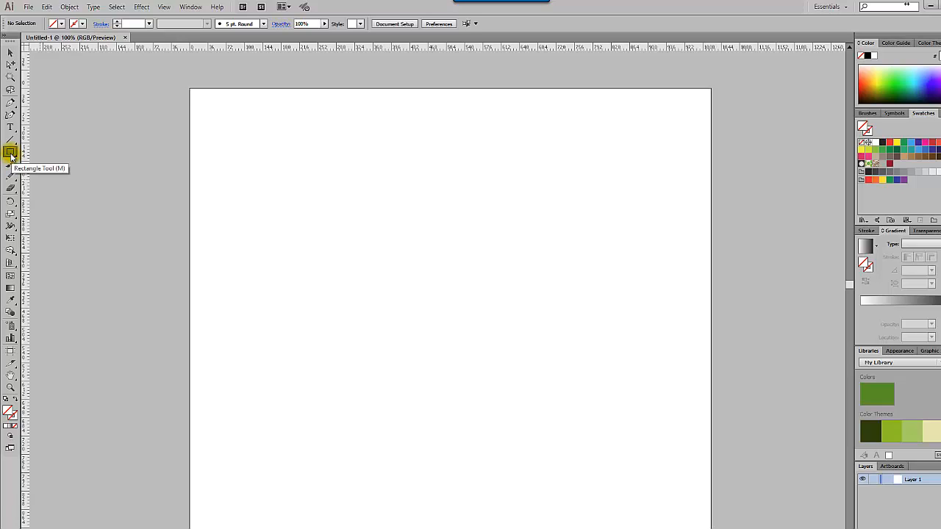
left_click_drag(230, 151, 654, 169)
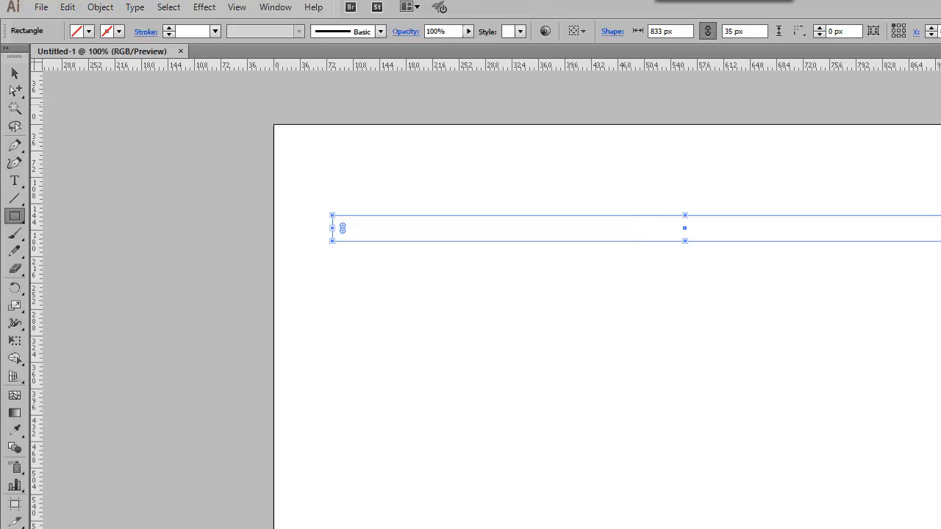
left_click(15, 74)
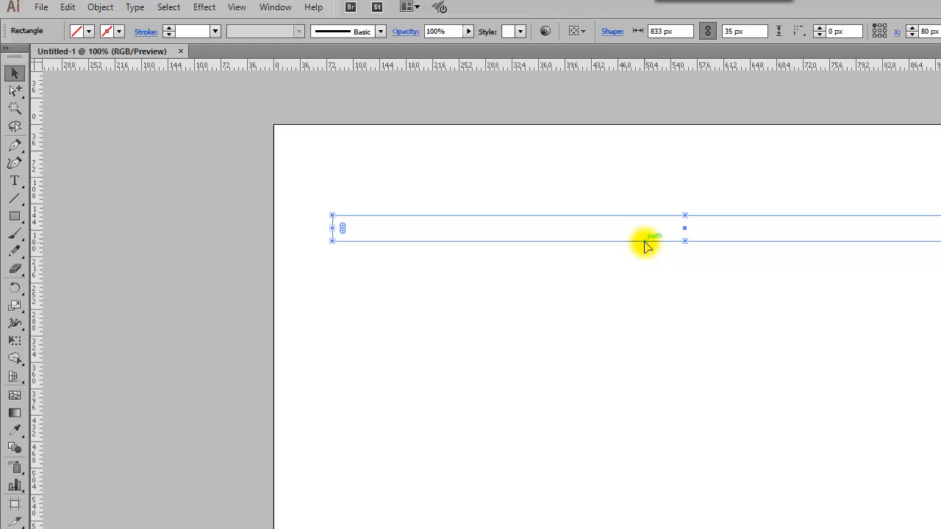
left_click_drag(642, 244, 611, 190)
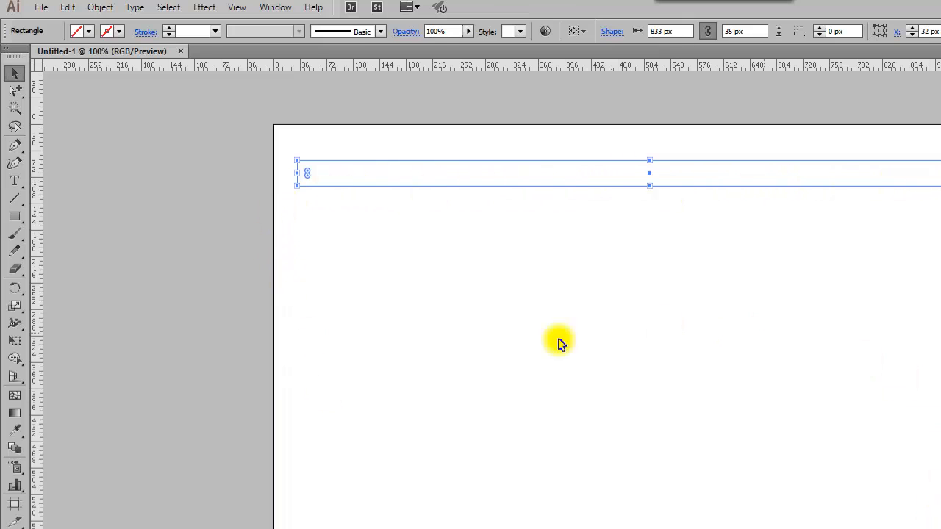
Fill the long rectangle with light grey and place vertical guides at X 32 px and X 991 px
left_click_drag(34, 266, 298, 274)
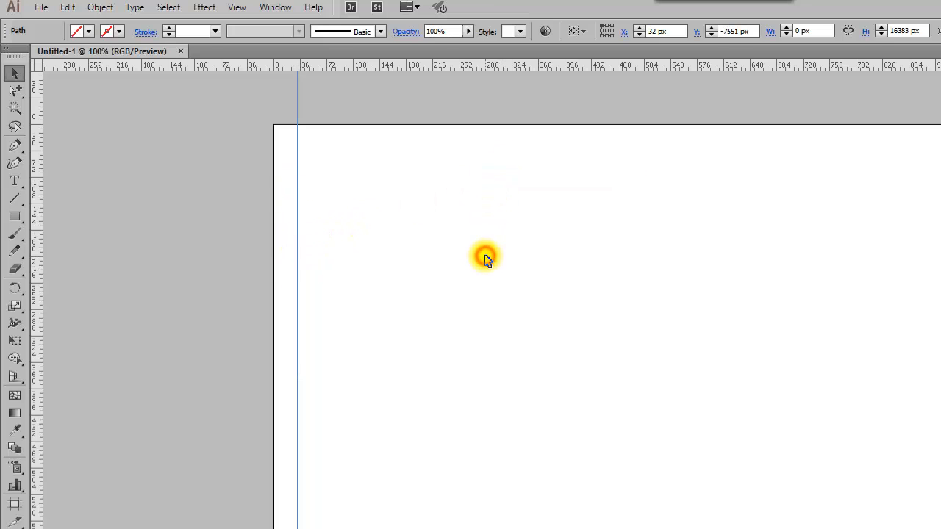
left_click(491, 229)
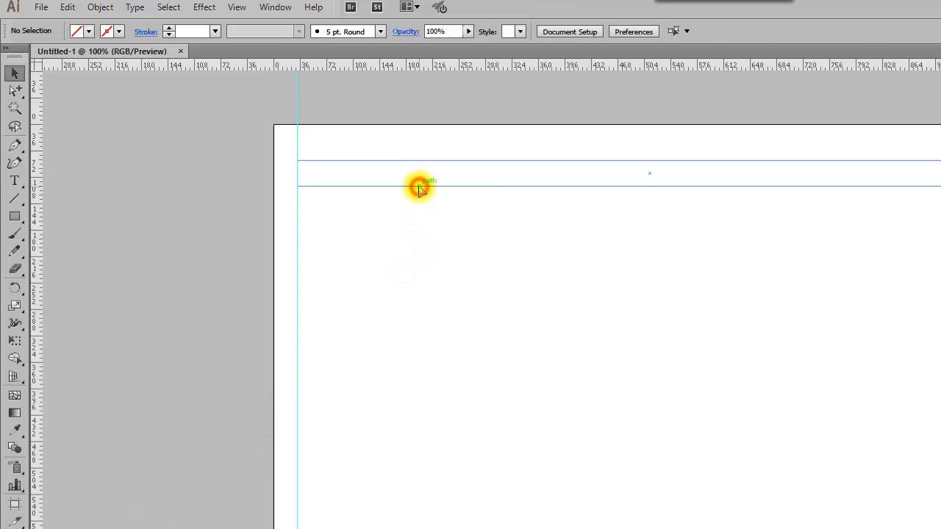
left_click(419, 187)
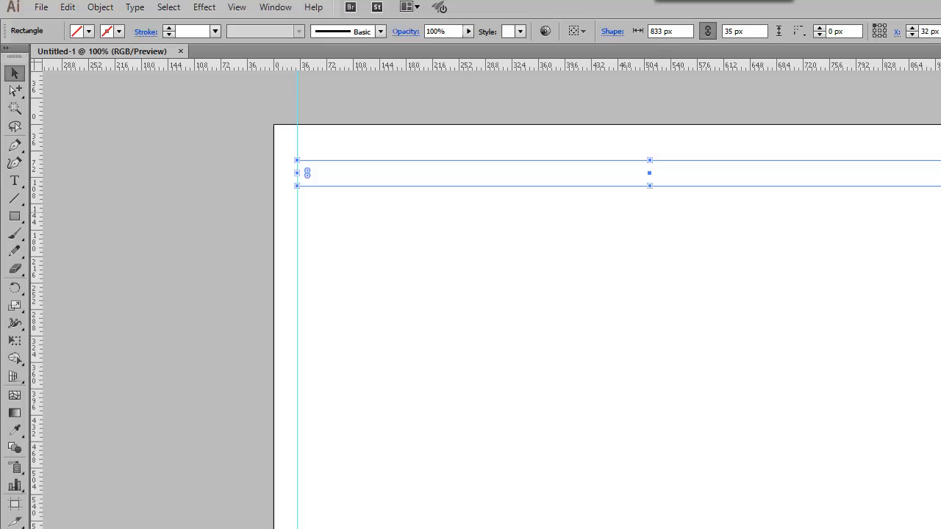
left_click(599, 289)
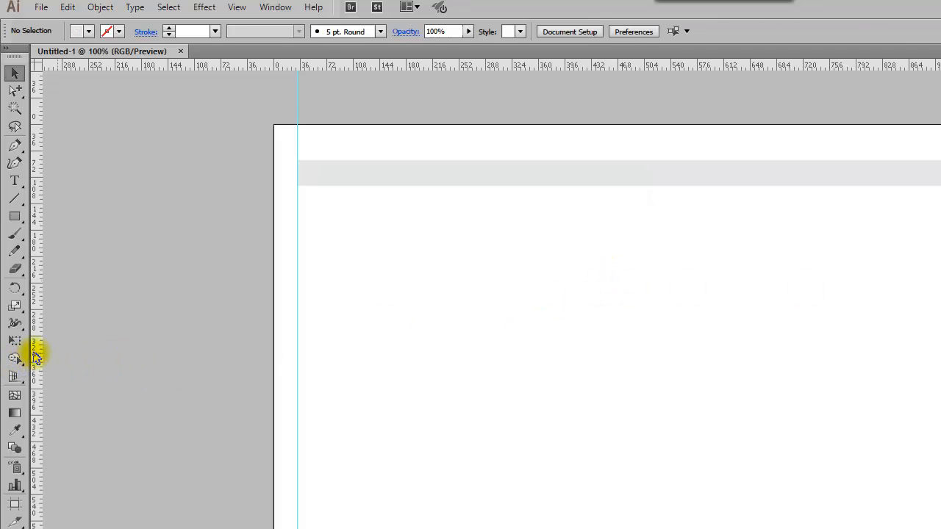
left_click_drag(35, 356, 939, 377)
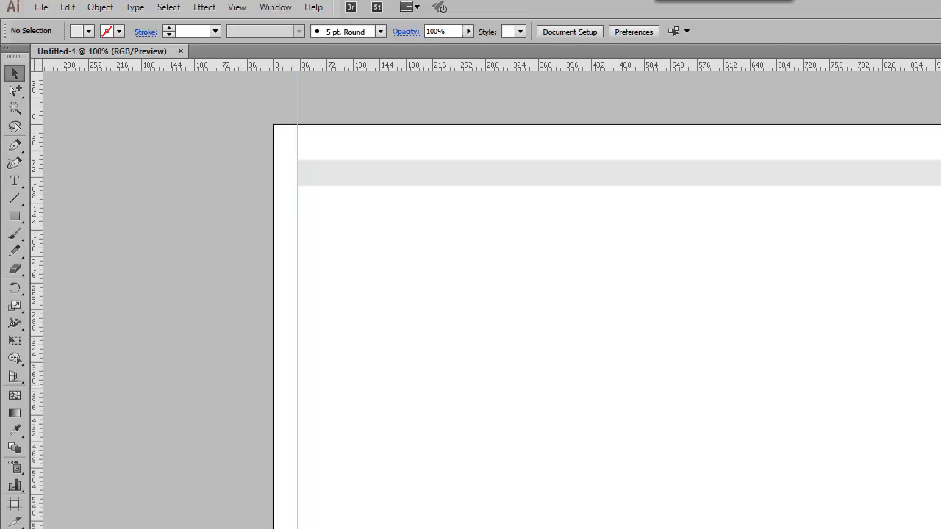
left_click_drag(940, 385, 940, 385)
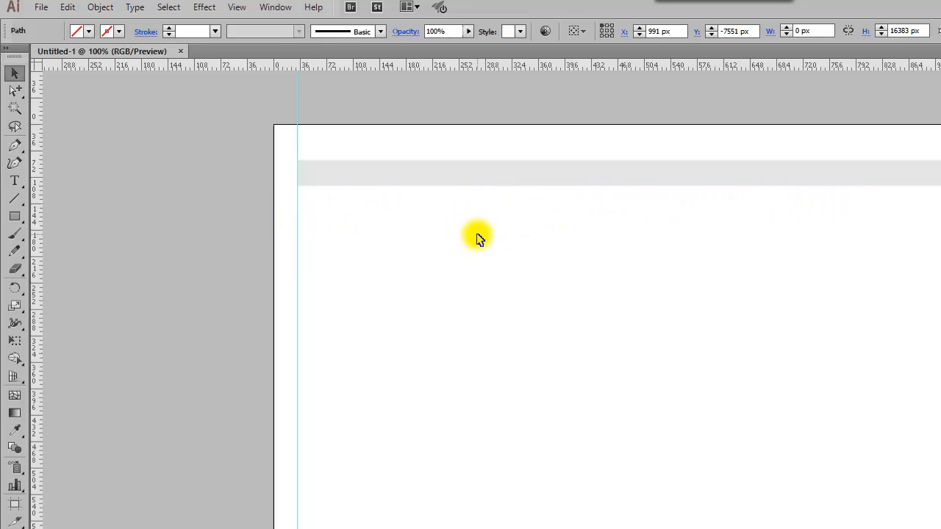
Stretch the light grey rectangle to 960 px wide between the two guides and set its height to about 120 px
left_click(572, 182)
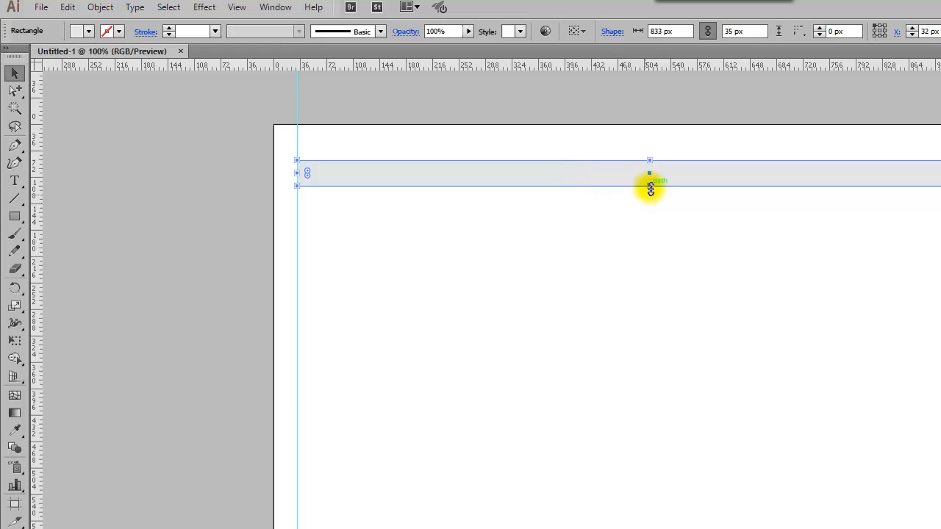
left_click_drag(649, 189, 651, 528)
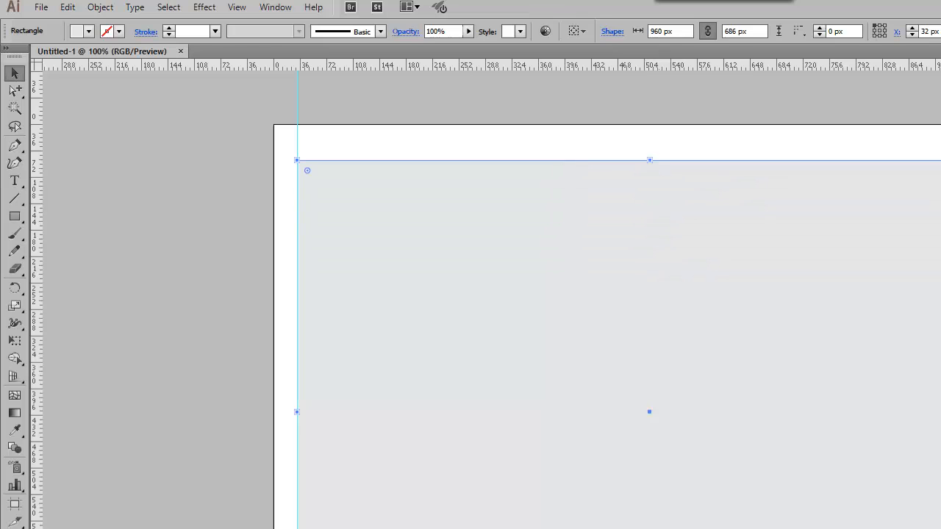
left_click_drag(651, 528, 674, 234)
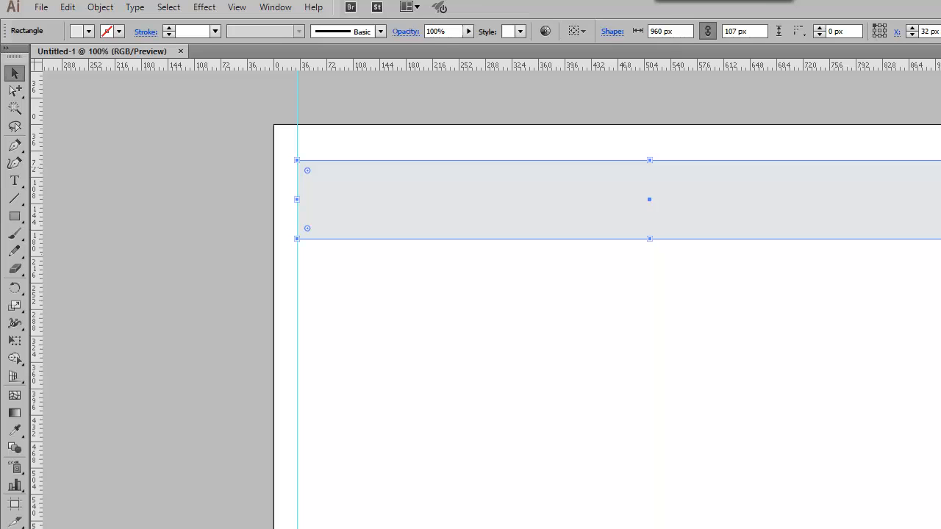
key("Return")
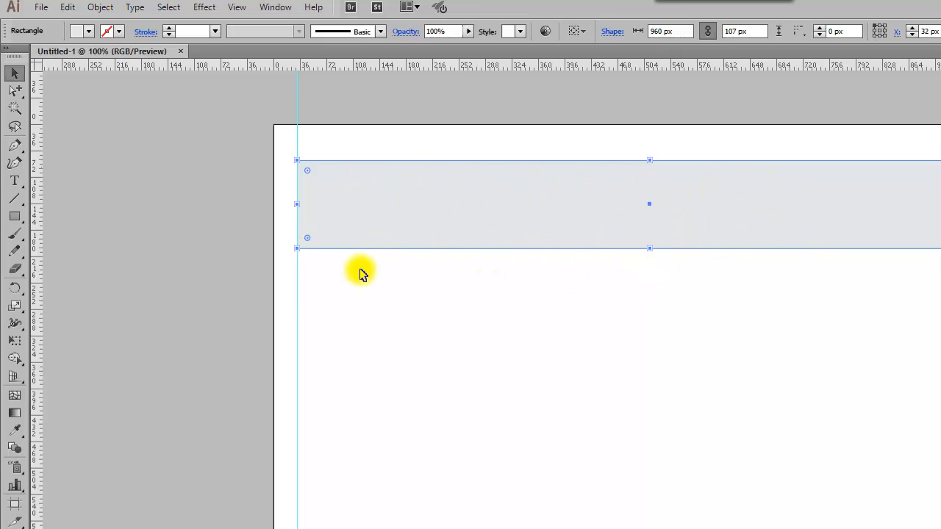
Draw a second light grey rectangle 960 px wide directly beneath the first, set its height to about 40 px and deselect it
left_click(14, 218)
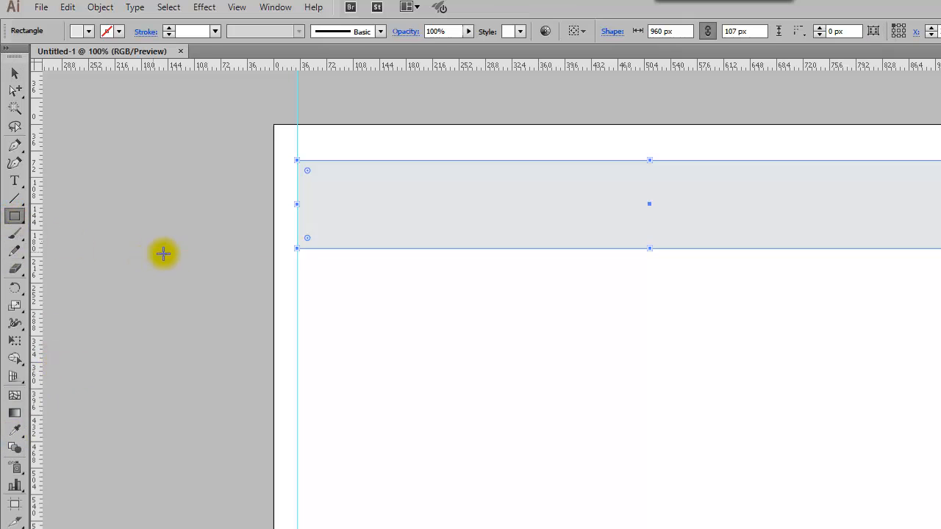
left_click(307, 274)
left_click_drag(307, 274, 940, 249)
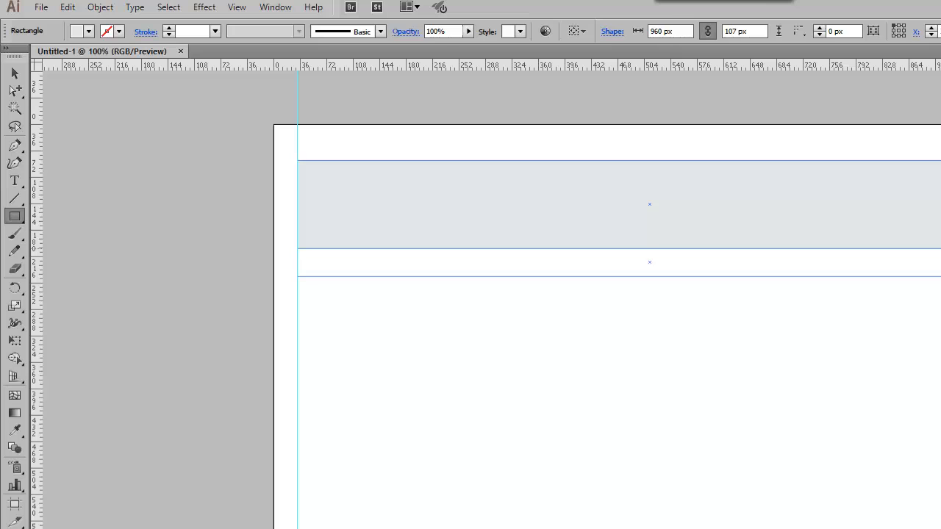
left_click_drag(940, 249, 940, 248)
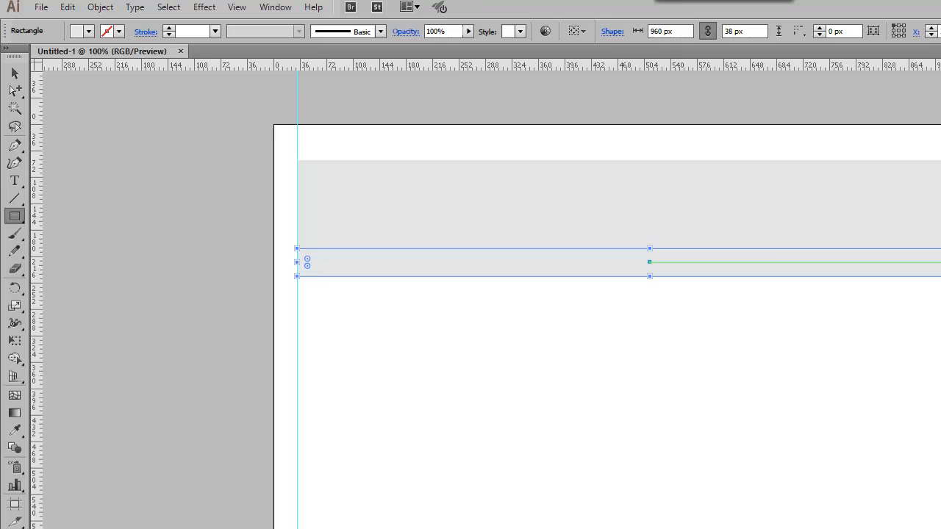
left_click(15, 73)
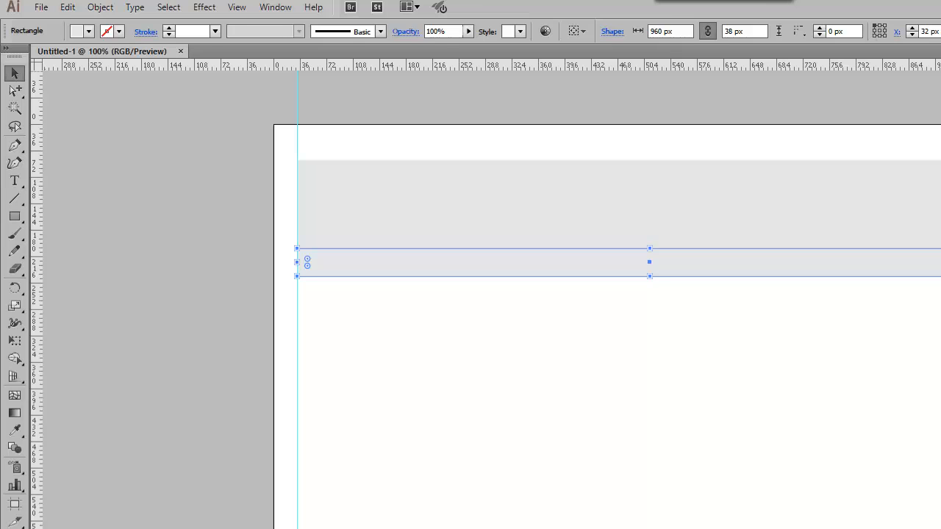
key("Return")
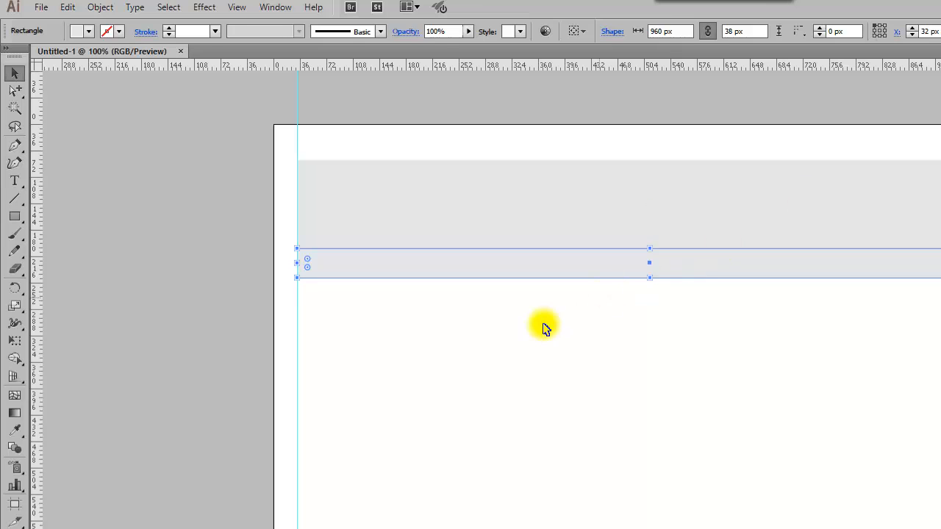
left_click(461, 365)
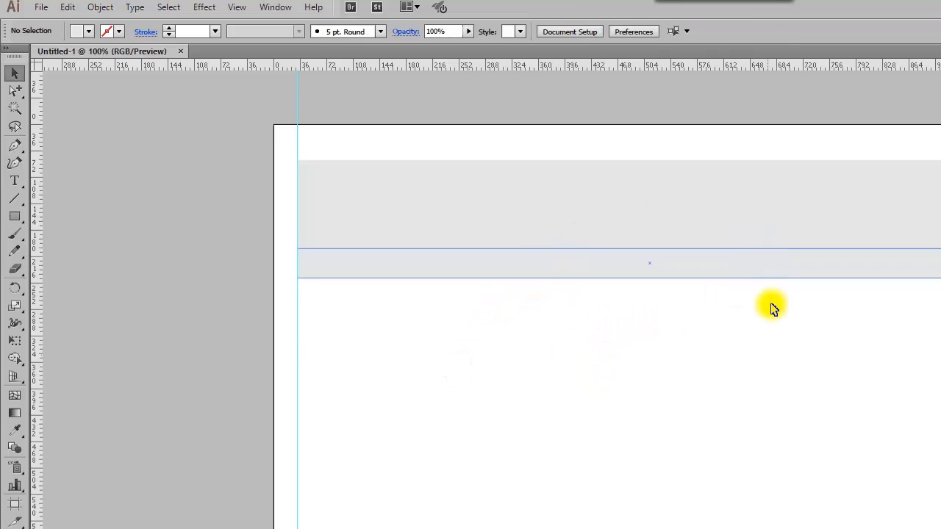
Give the narrow rectangle beneath the header a paler grey fill and a 1 pt light grey stroke (#D1D3D4), and deselect it
left_click(781, 276)
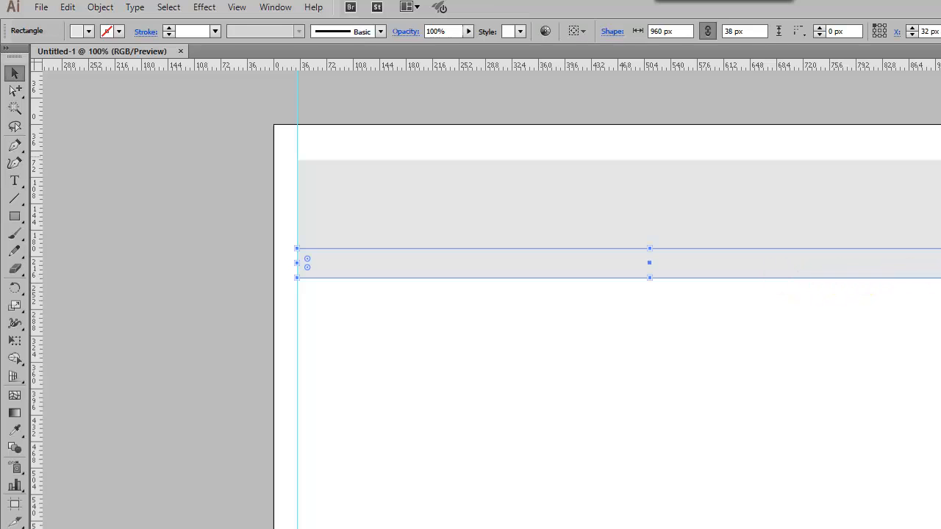
left_click(940, 353)
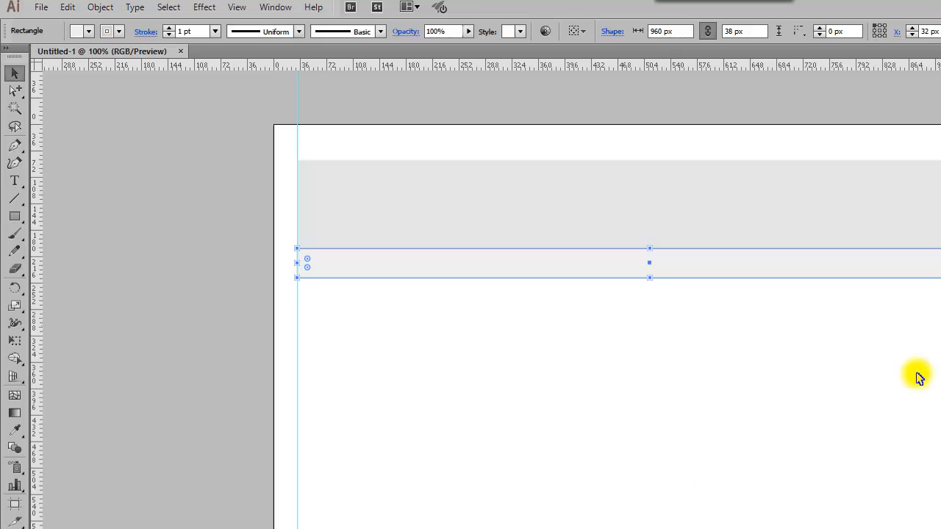
left_click(740, 393)
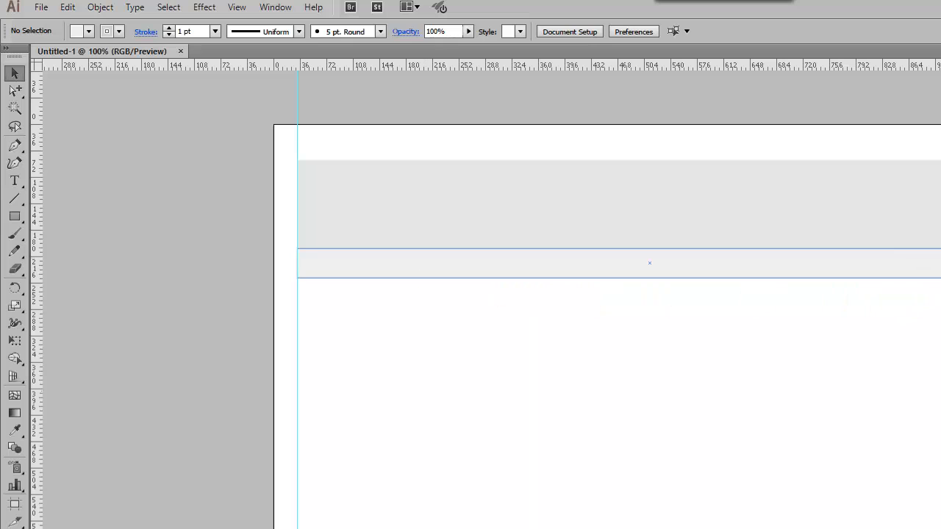
Draw a large rectangle about 959 × 425 px between the two guides, directly beneath the narrow grey bar
scroll(652, 523, "down", 3)
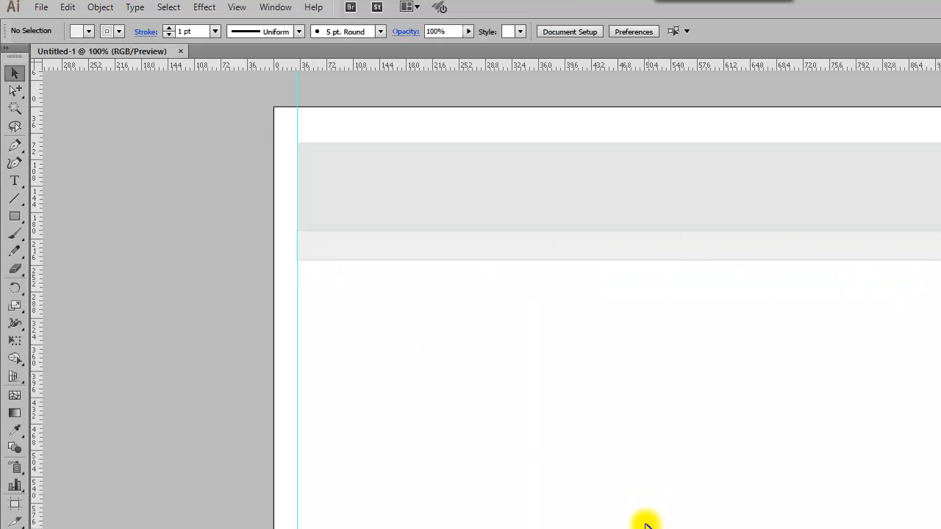
scroll(642, 519, "up", 1)
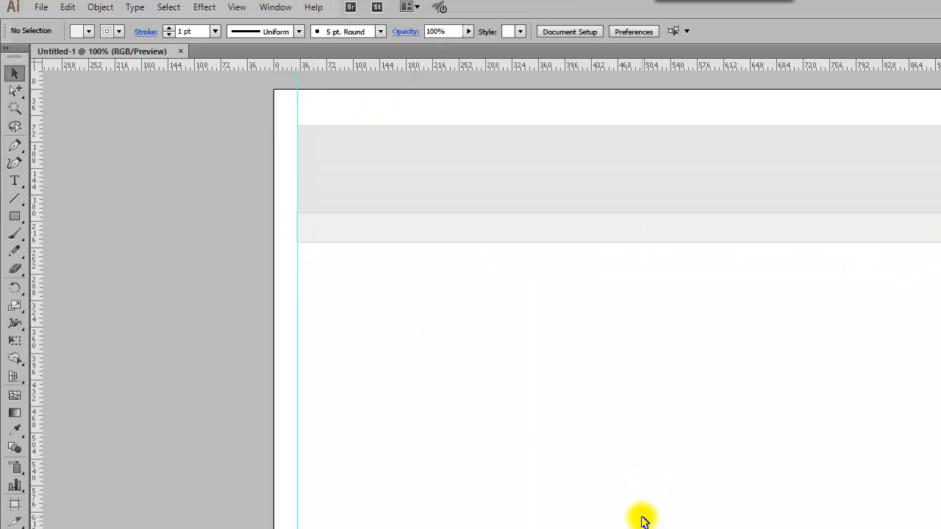
scroll(674, 507, "down", 1)
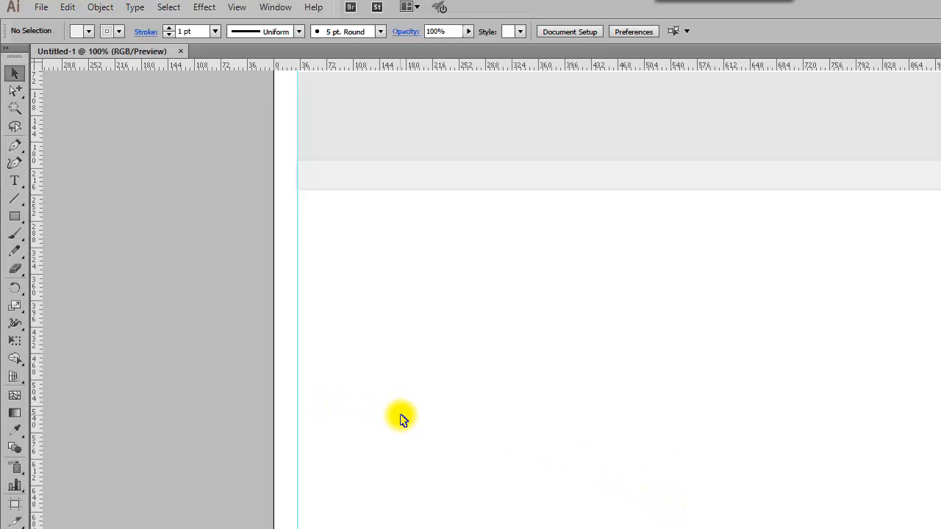
left_click(15, 216)
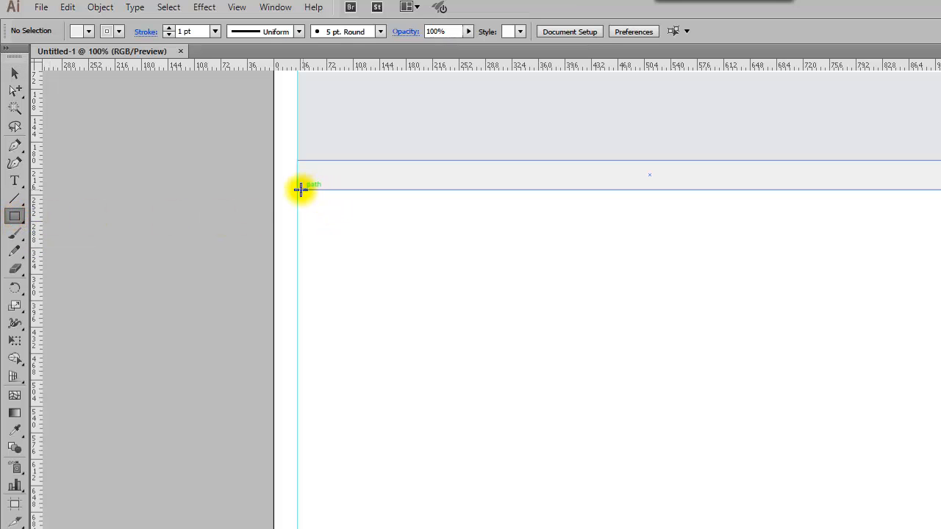
mouse_move(297, 190)
left_mouse_down()
mouse_move(487, 254)
mouse_move(721, 431)
mouse_move(796, 528)
left_mouse_up()
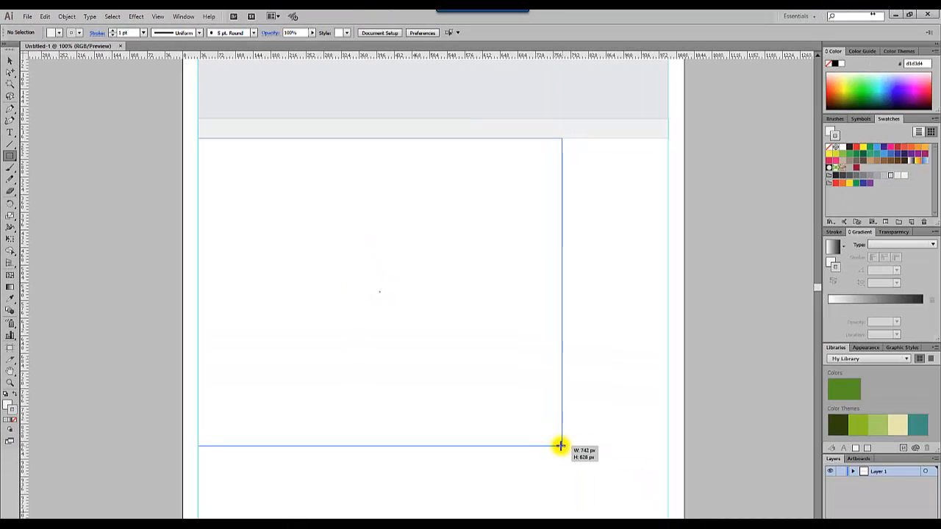
left_click_drag(560, 445, 667, 347)
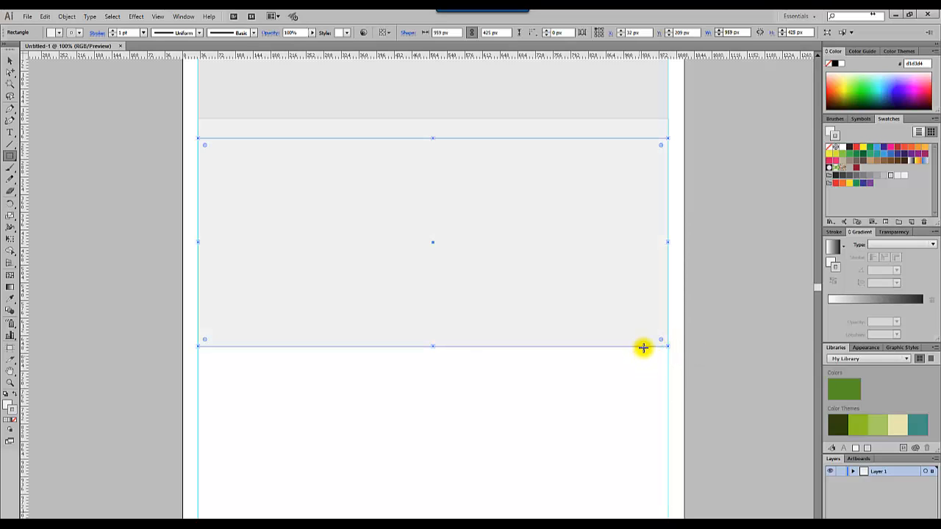
Try grey stroke colours #BCBEC0 and #A7A9AC on the large rectangle and set its stroke to none
left_click(883, 178)
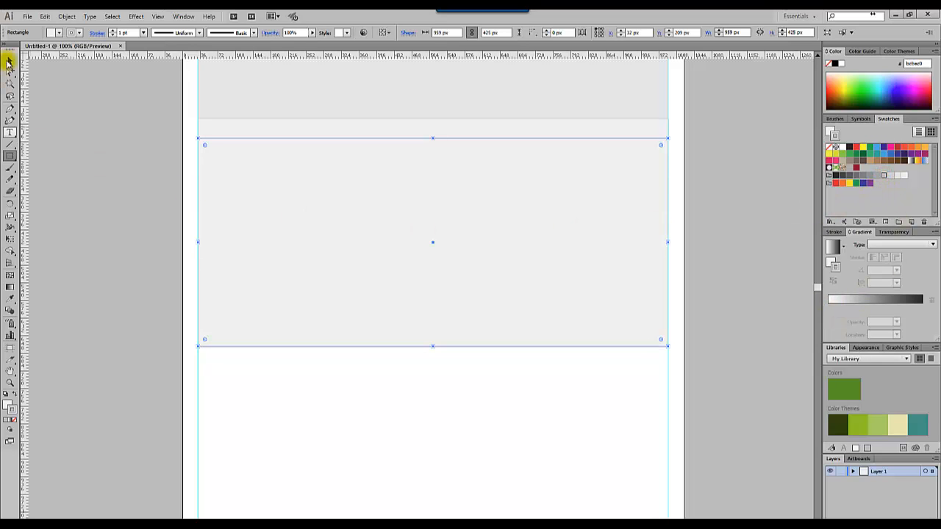
left_click(10, 61)
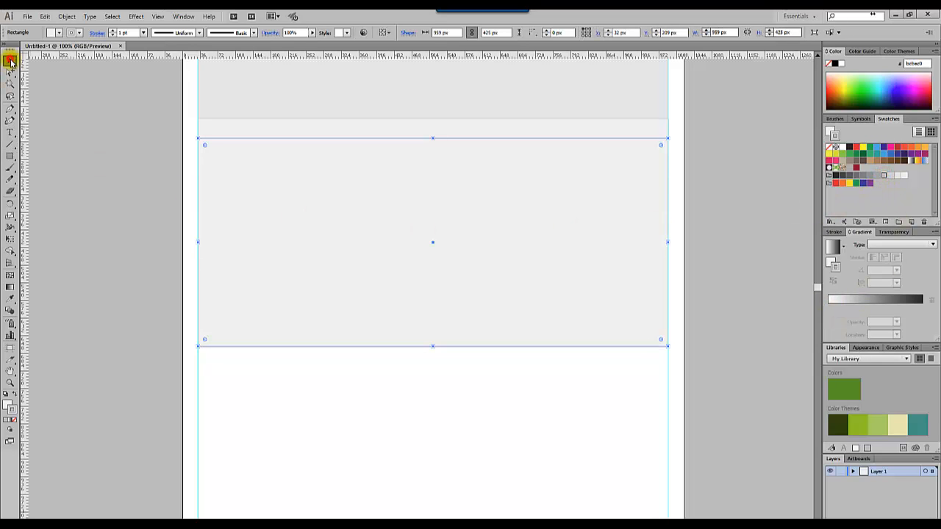
left_click(875, 175)
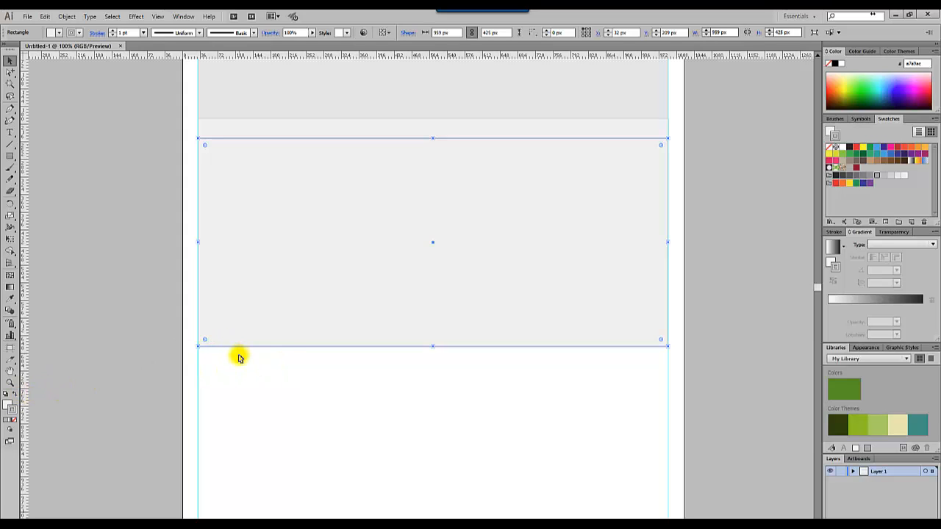
left_click(8, 405)
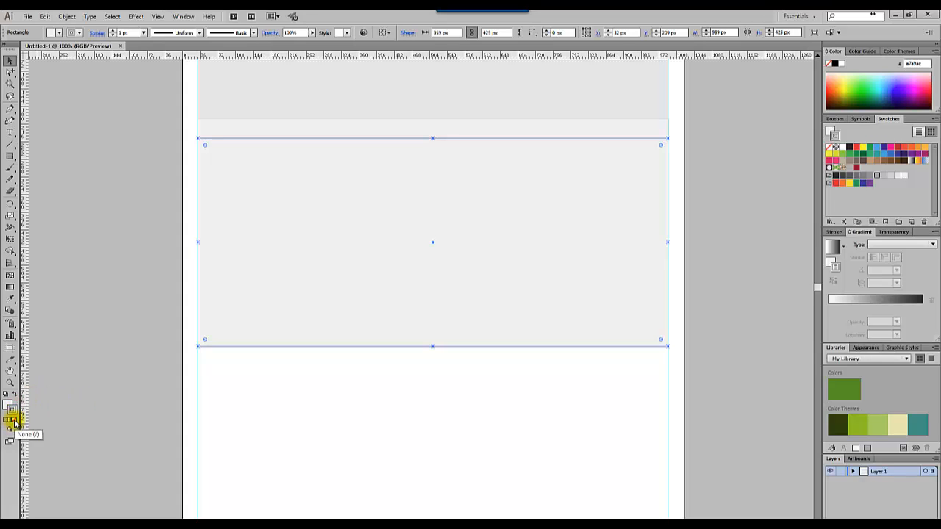
left_click(13, 423)
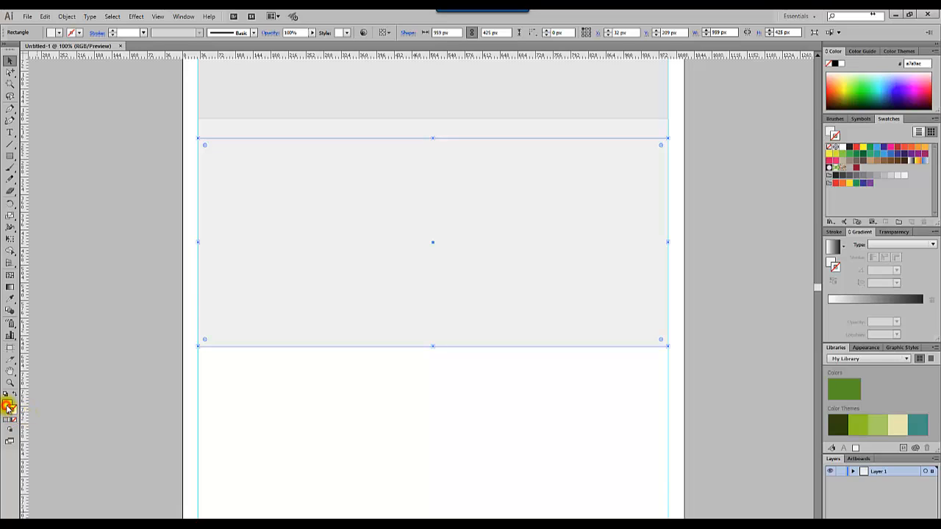
Try several light and dark grey fills on the large rectangle and settle on medium grey #A7A9AC
left_click(889, 176)
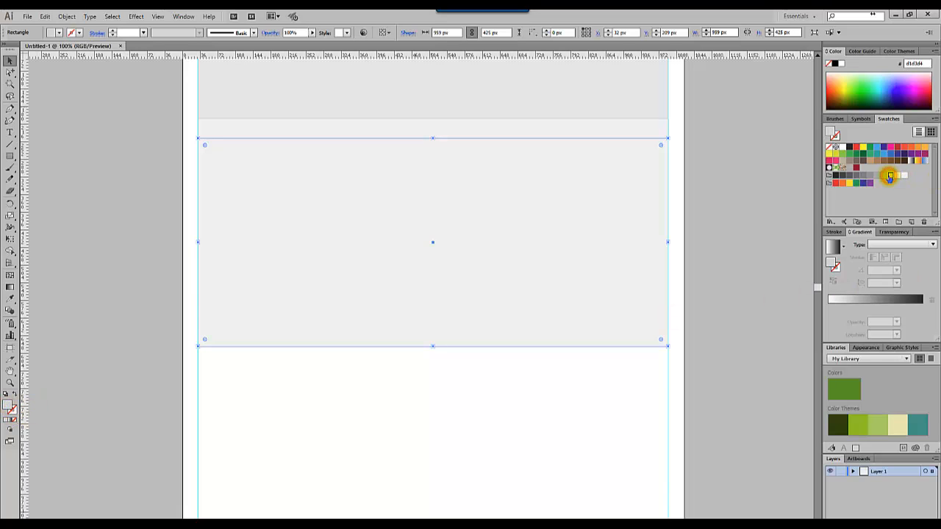
left_click(858, 175)
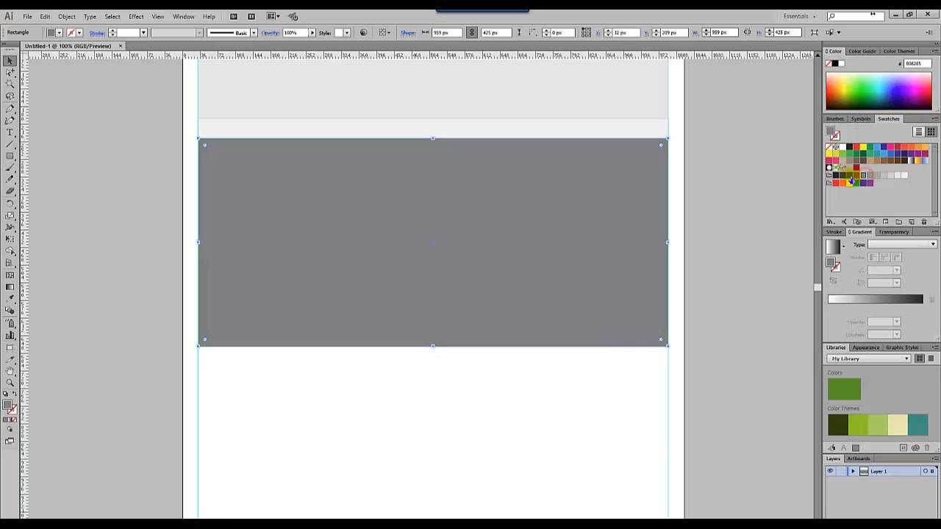
left_click(849, 175)
left_click(842, 175)
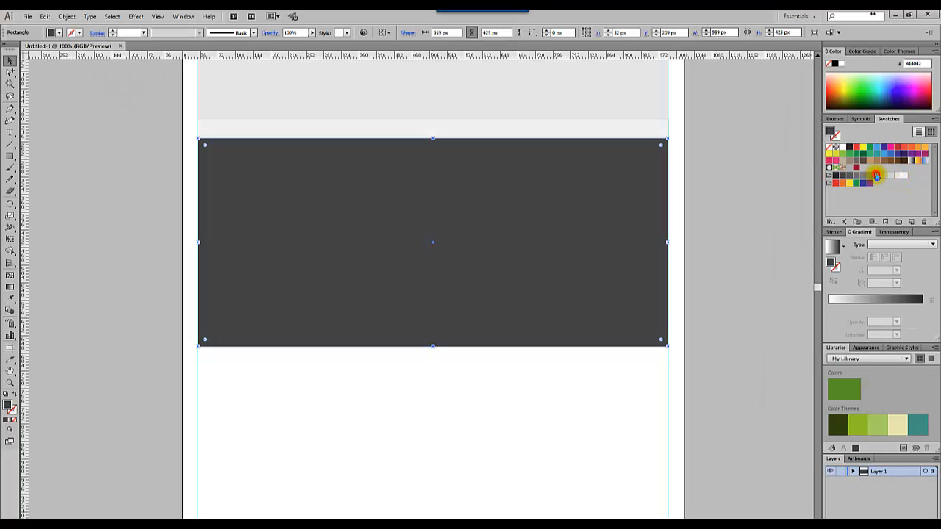
left_click(877, 175)
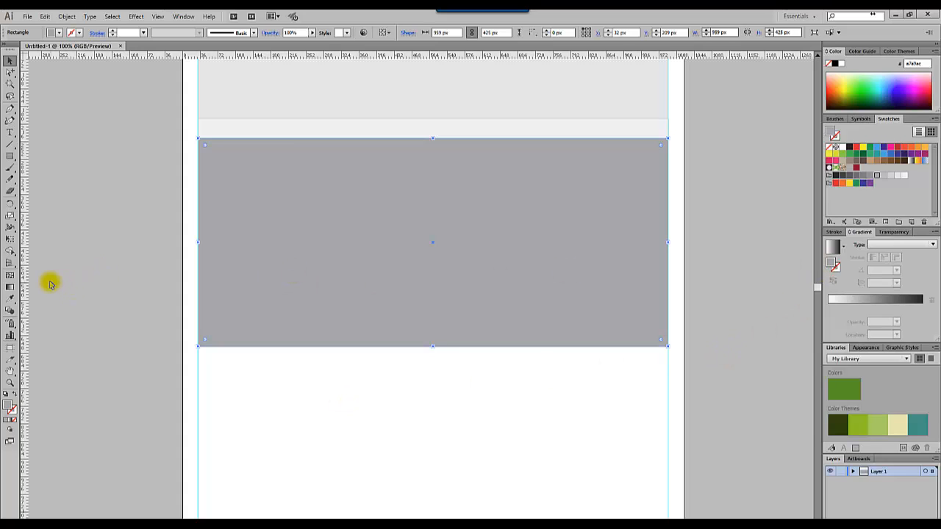
Swap the large rectangle's fill and stroke to give it a grey outline without fill, and deselect it
left_click(11, 409)
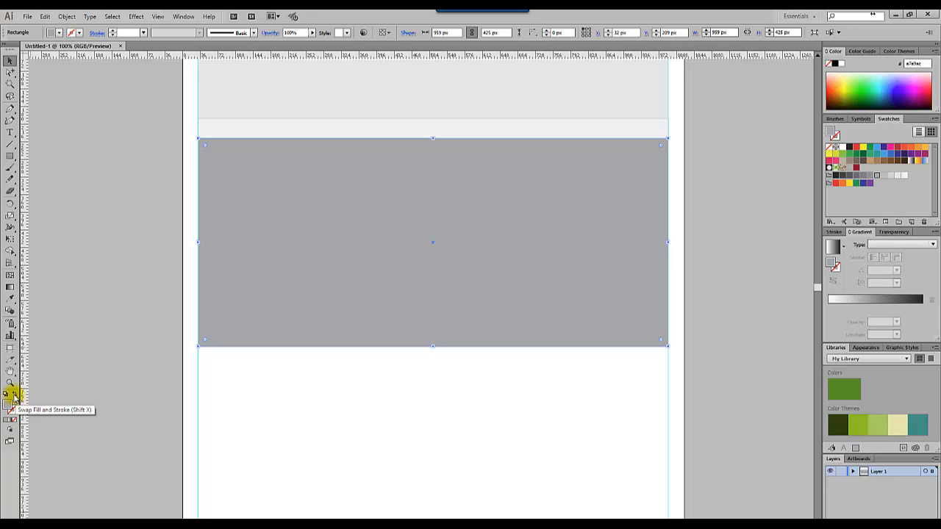
left_click(15, 395)
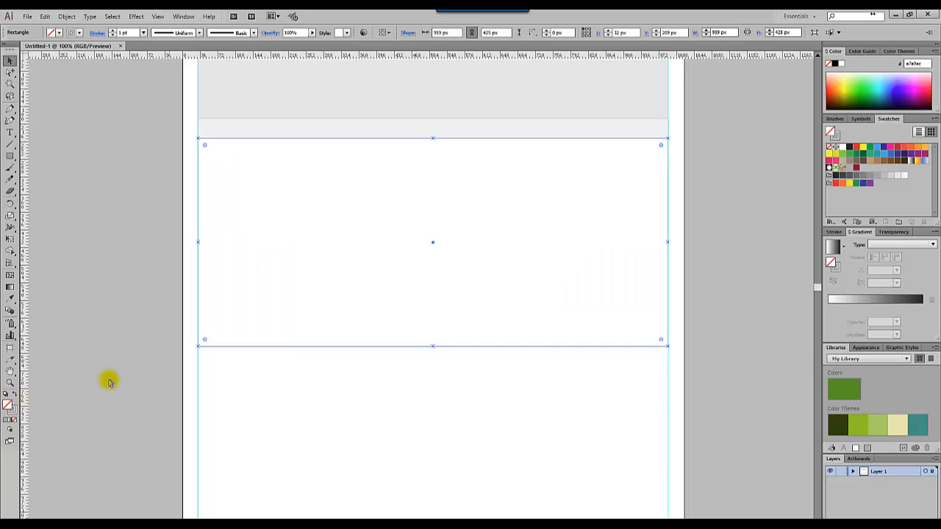
left_click(329, 361)
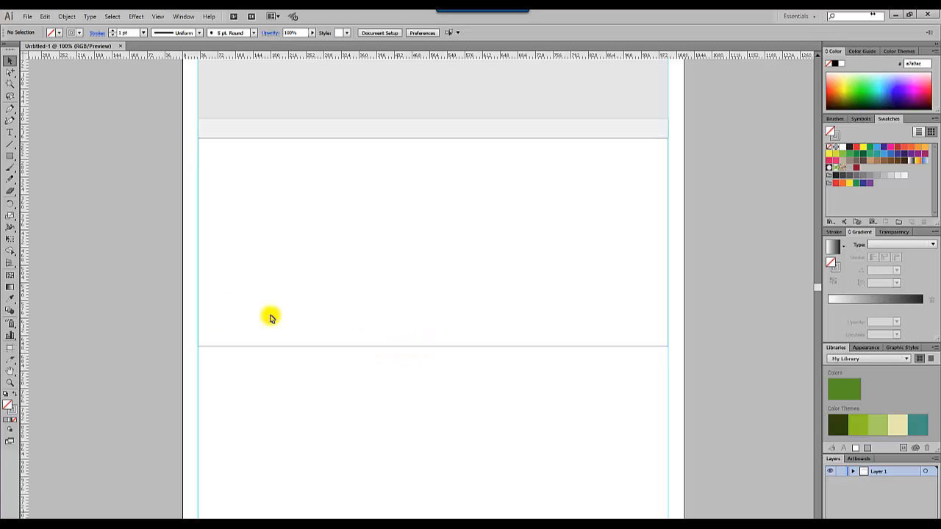
Try to enter random filler text from the top edge of the header rectangle with the Type tool, and undo the text entry
scroll(482, 342, "down", 2)
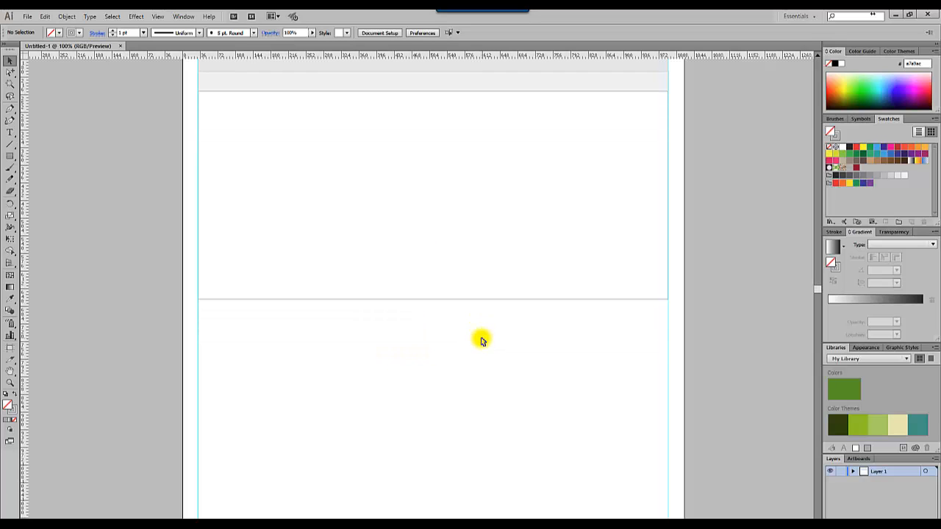
scroll(482, 342, "up", 4)
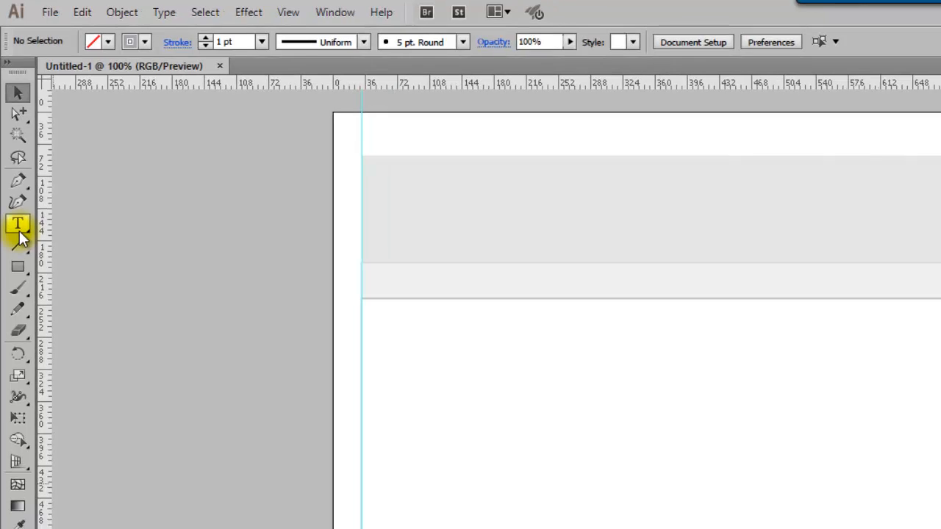
left_click(20, 236)
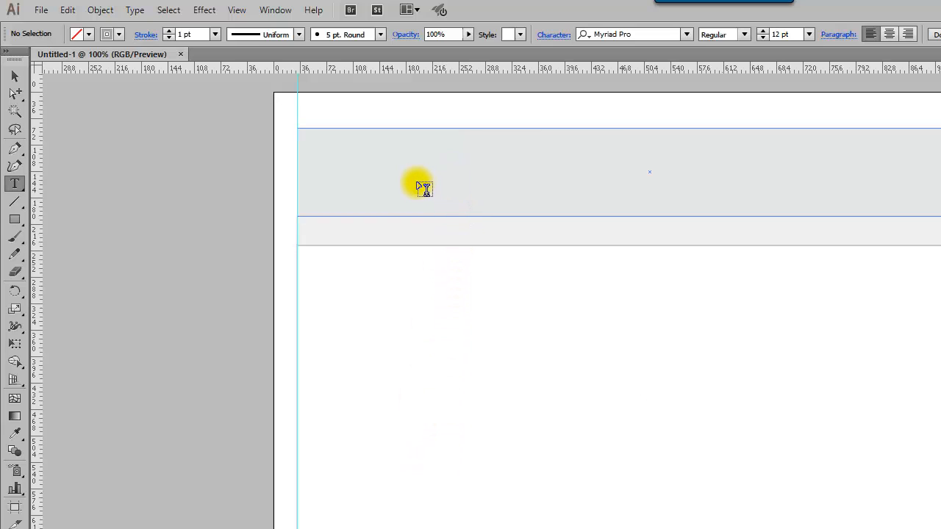
left_click(368, 130)
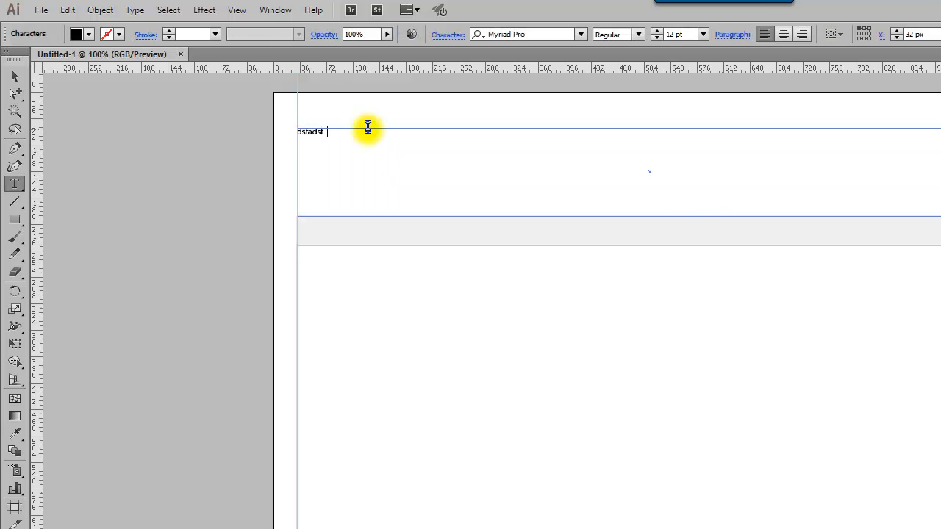
type("fasdfasdfsadfdsfadsfasdfasd")
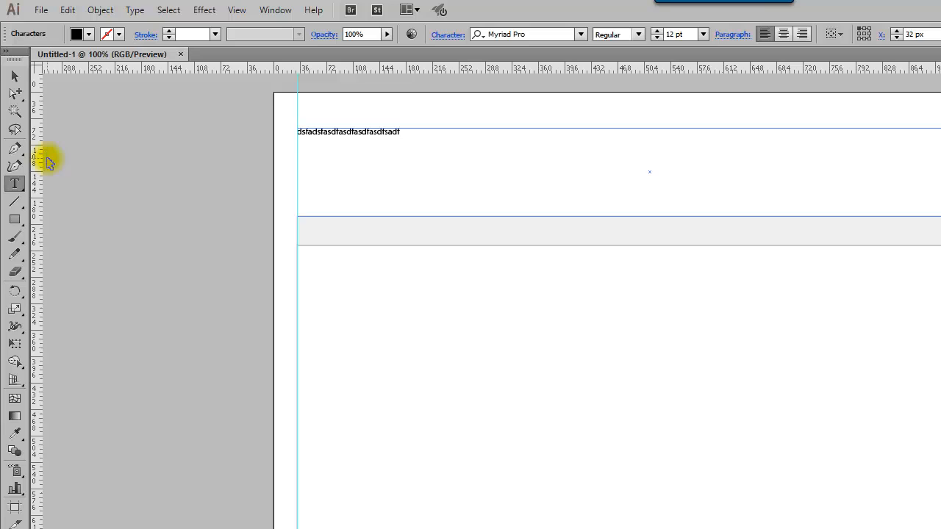
key("ctrl+z")
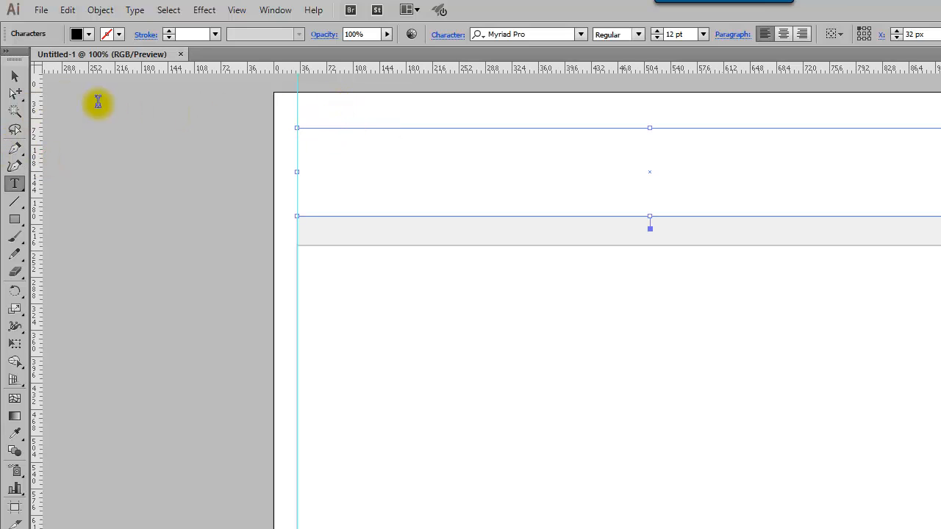
Try a grey stroke on the emptied header text area, and undo back to the original light grey header rectangle
left_click(15, 77)
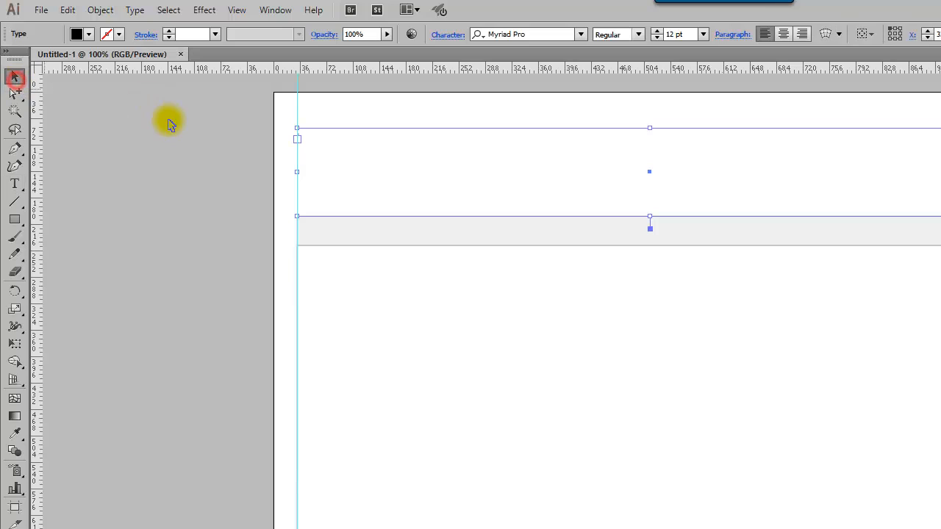
left_click(353, 115)
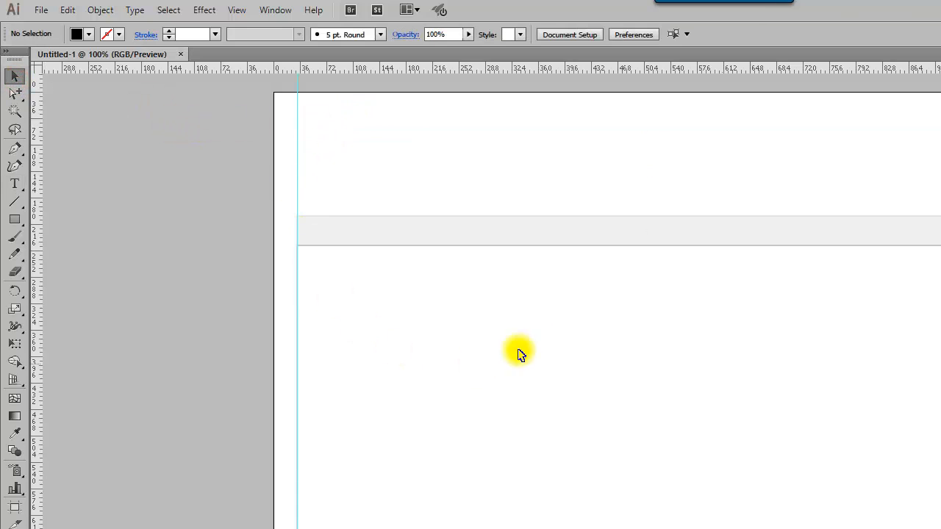
left_click(385, 174)
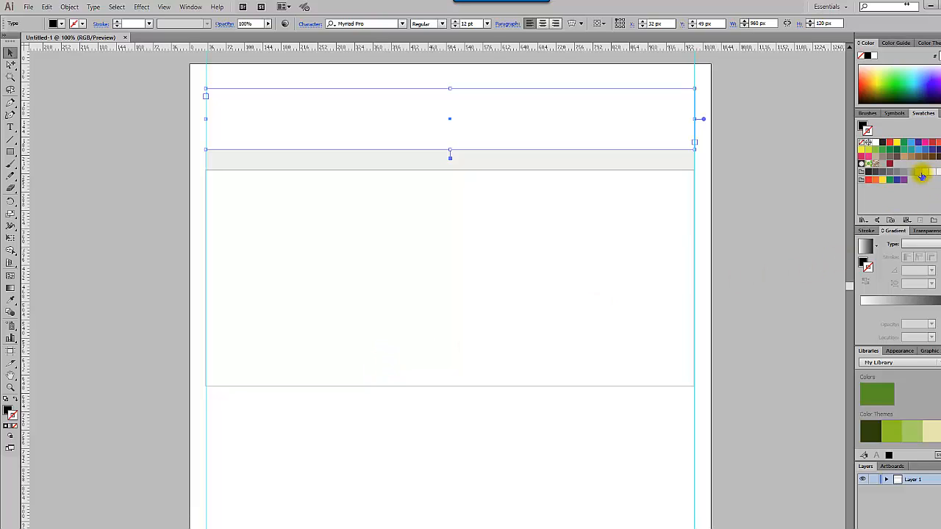
left_click(918, 172)
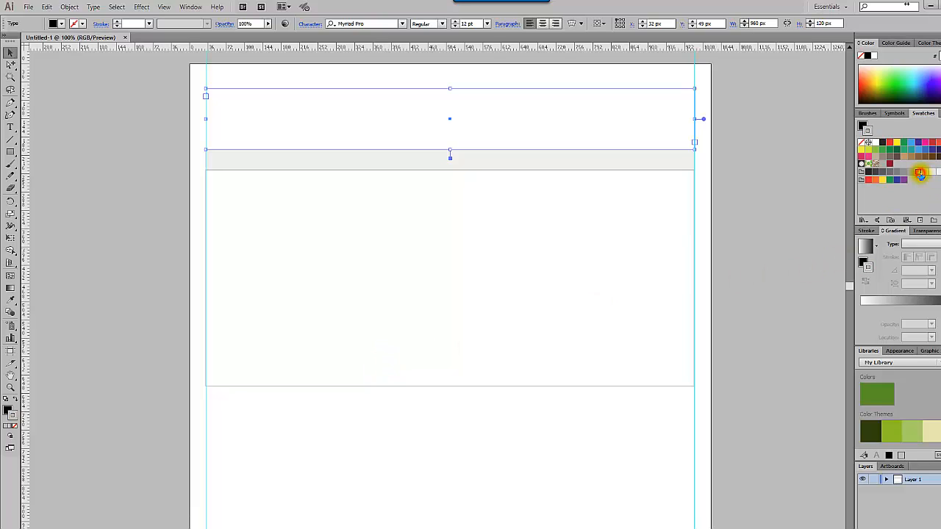
left_click(681, 414)
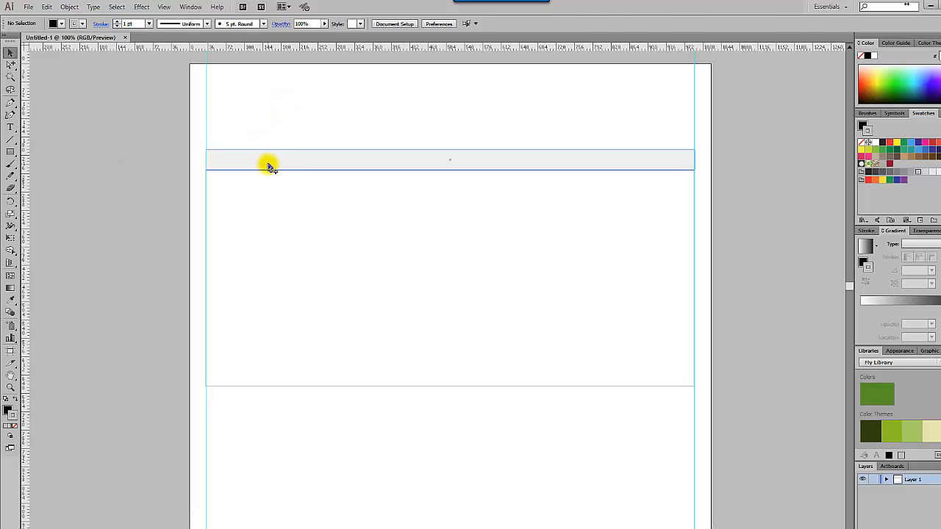
key("ctrl+z")
key("ctrl+z")
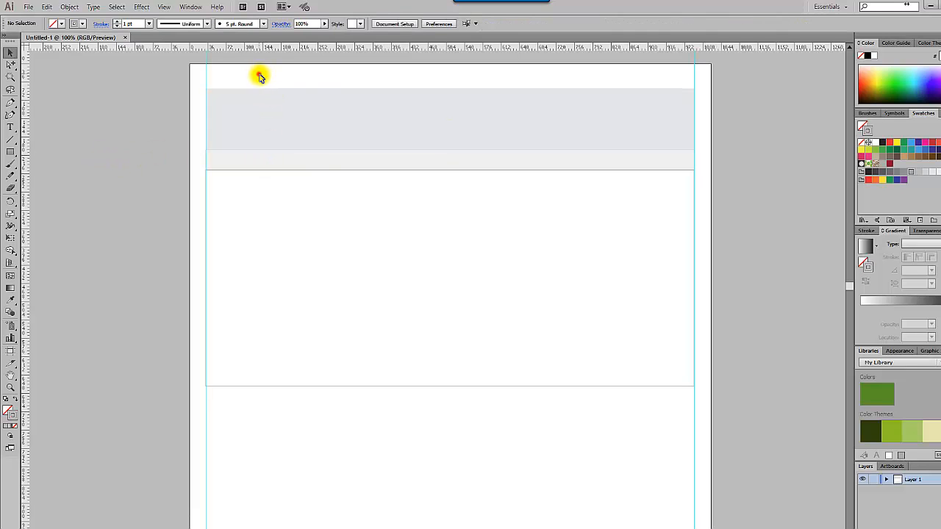
Add the text "This is the title text" in the empty area beside the artboard with the Type tool
left_click(10, 128)
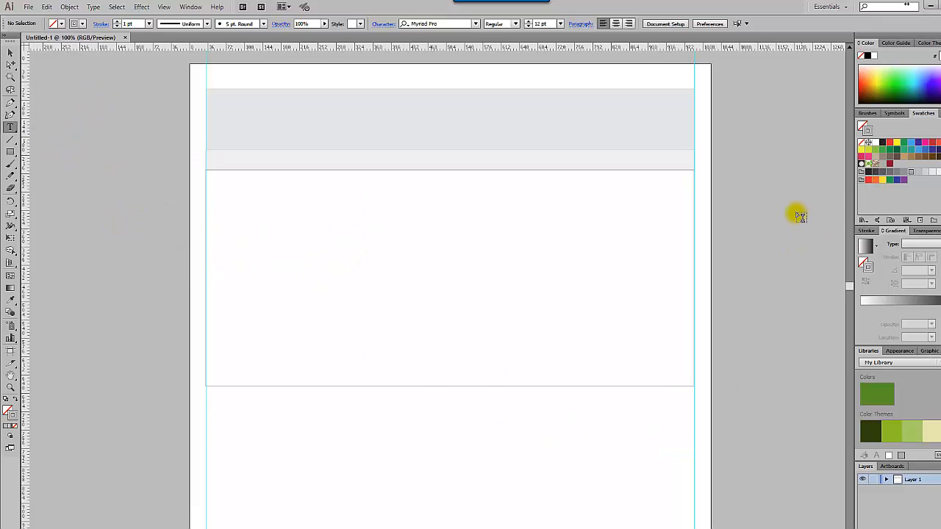
left_click(82, 226)
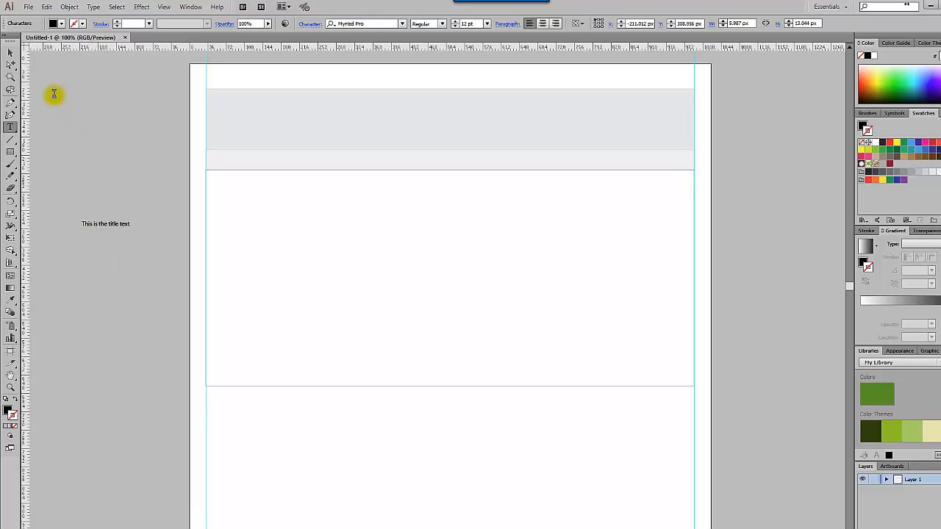
Enlarge the title text beside the artboard to 60 pt and set its font to TheSans B7 Bold
left_click(10, 56)
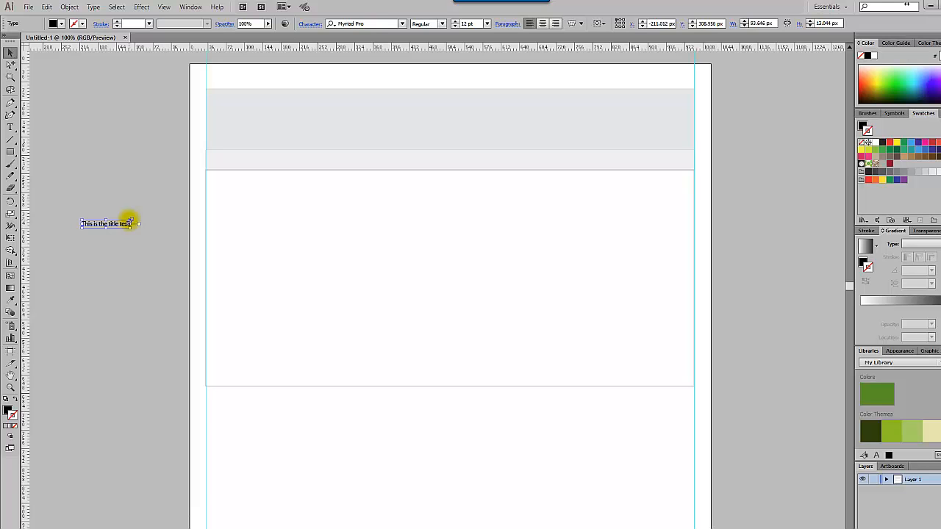
left_click_drag(129, 221, 321, 189)
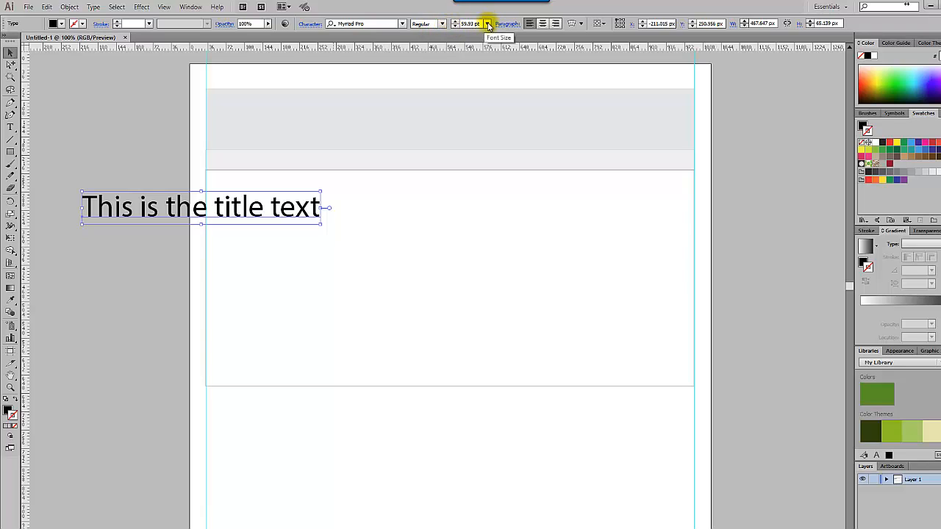
left_click(403, 24)
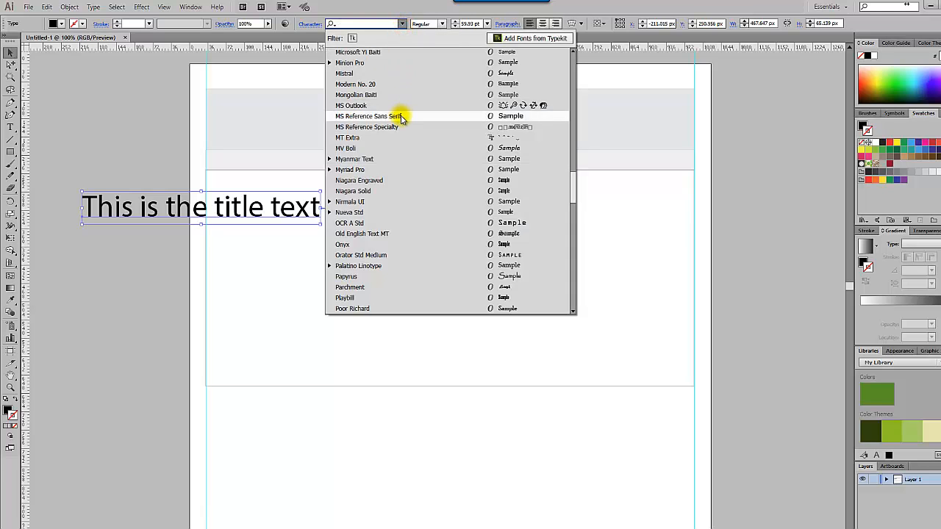
scroll(403, 160, "down", 5)
scroll(403, 159, "down", 5)
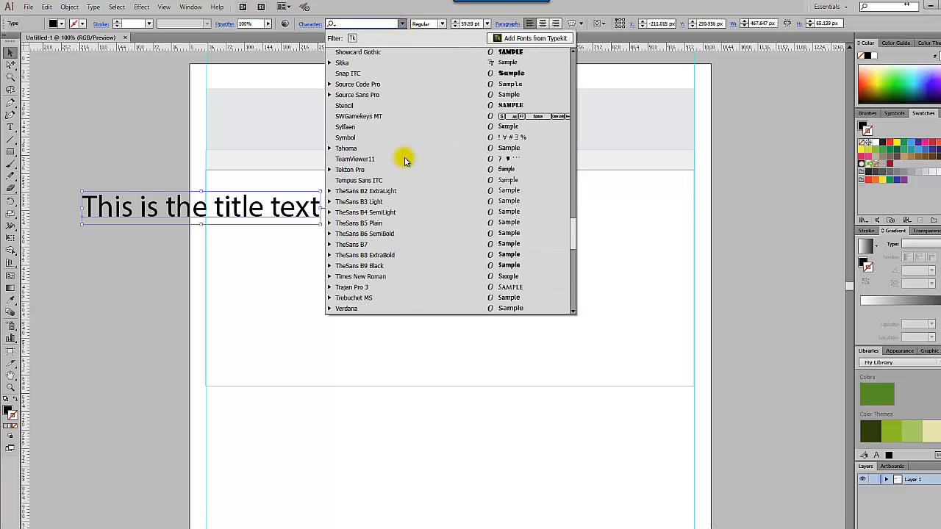
scroll(432, 175, "down", 1)
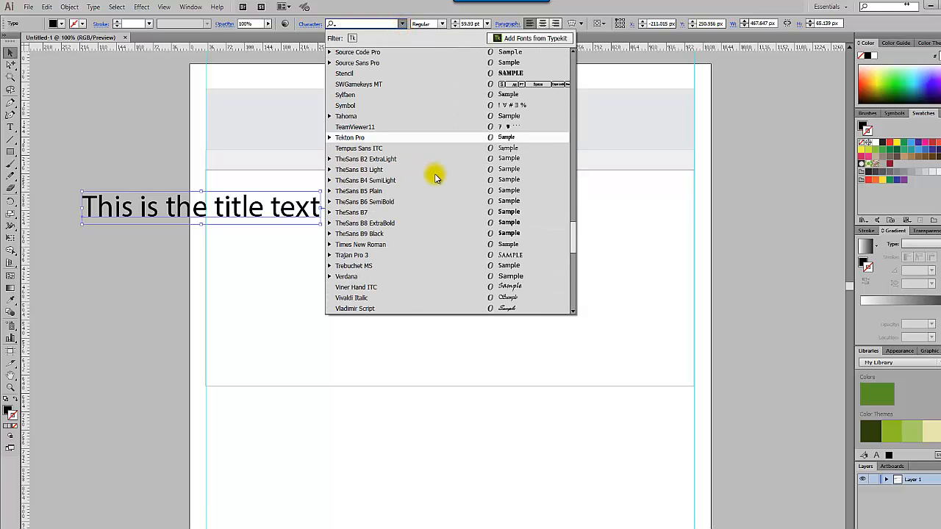
left_click(406, 213)
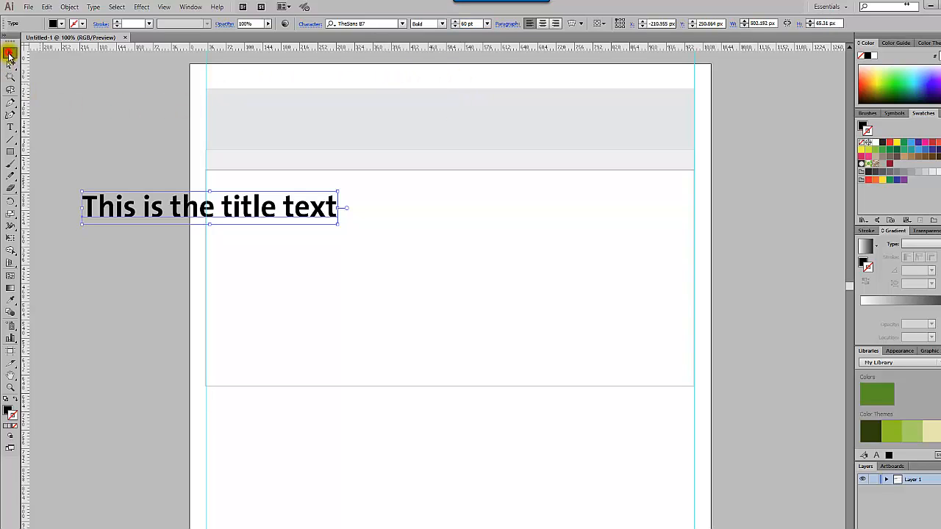
Move the title text into the lower part of the large outlined rectangle, scale it up to about 108 pt, and deselect it
left_click(10, 53)
left_click_drag(129, 209, 266, 357)
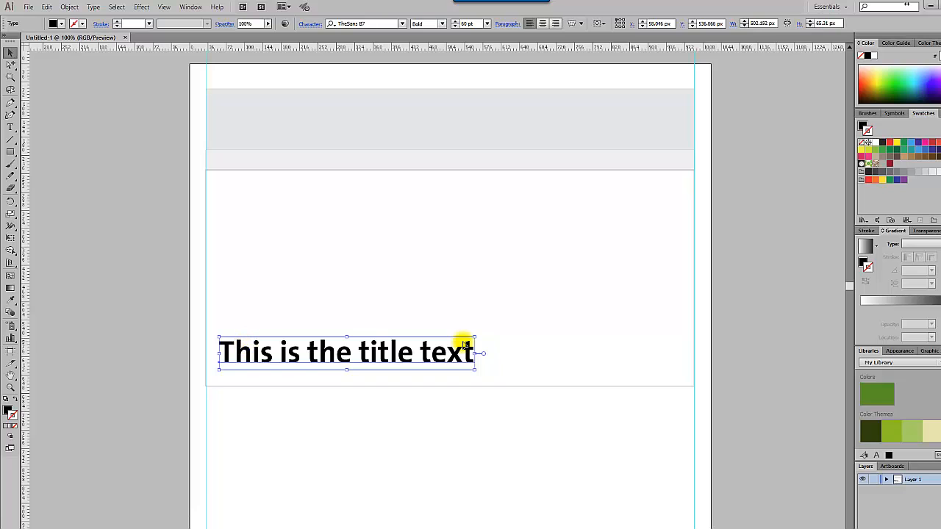
left_click_drag(476, 337, 661, 313)
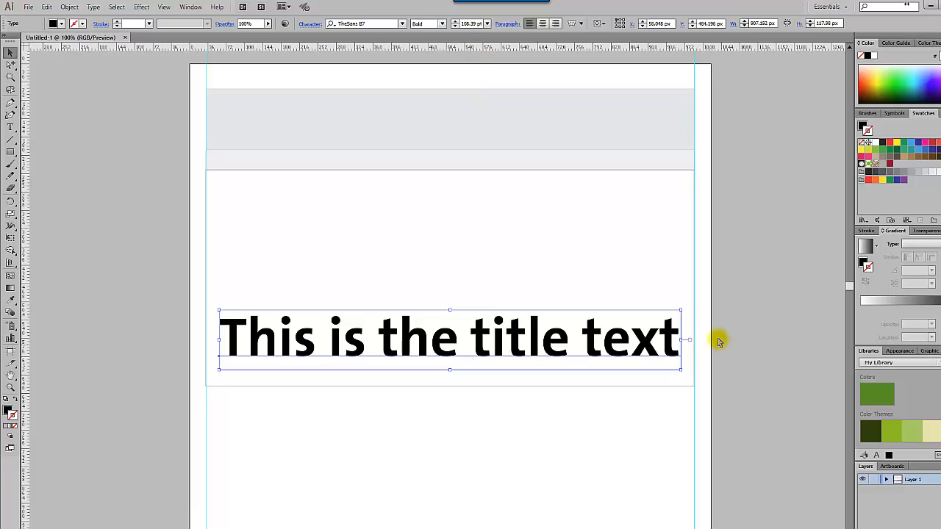
left_click(653, 281)
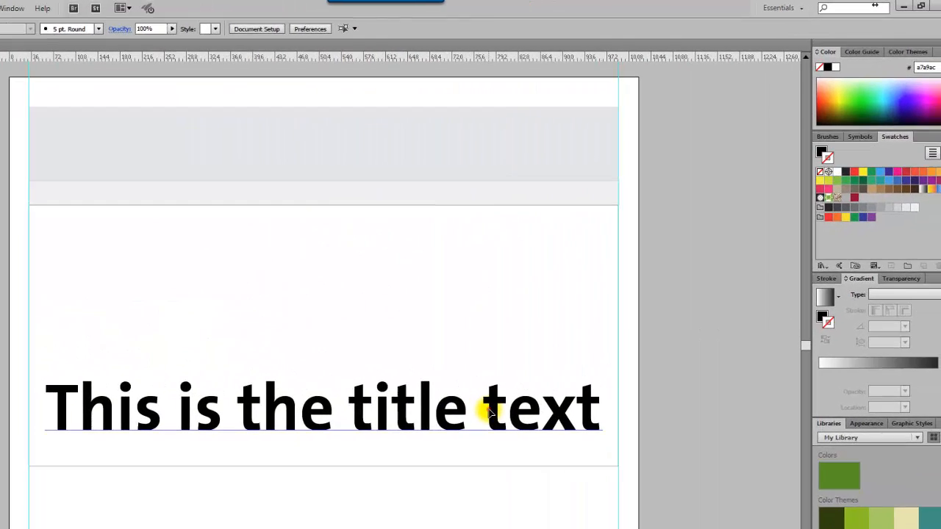
Set the title text size to 60 pt and move the text up to just below the light grey bar
left_click(489, 414)
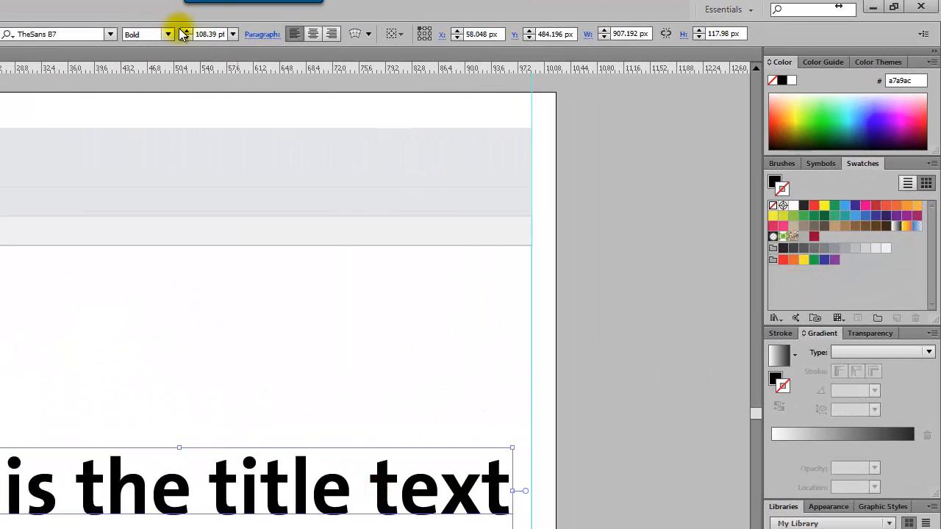
left_click(338, 28)
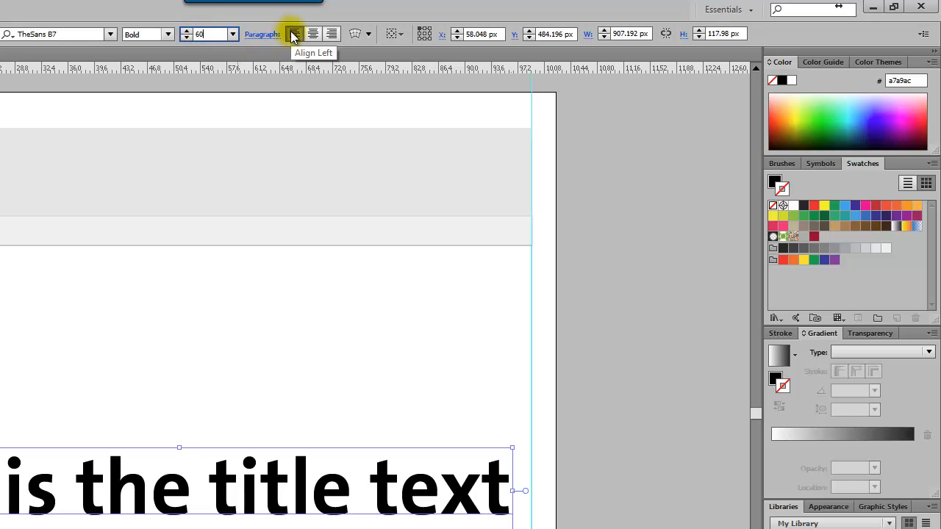
type("60")
key("Return")
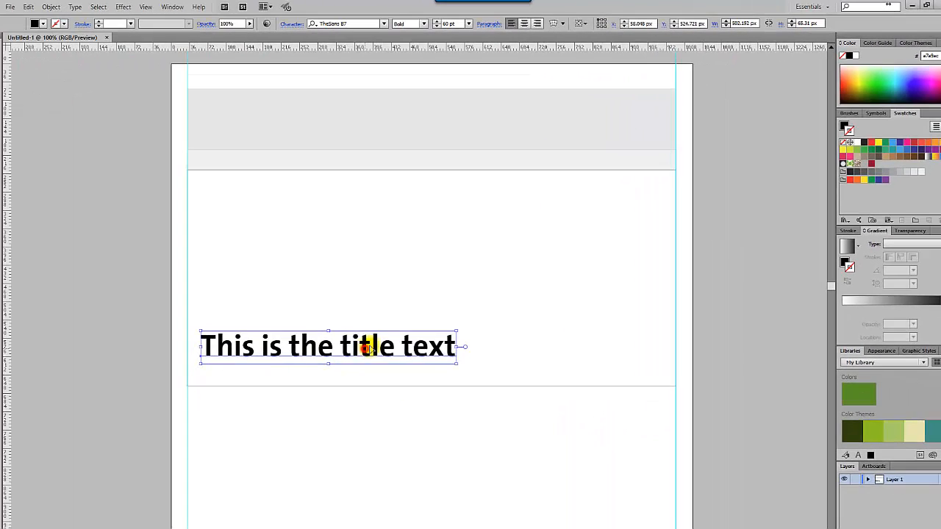
left_click_drag(106, 488, 98, 271)
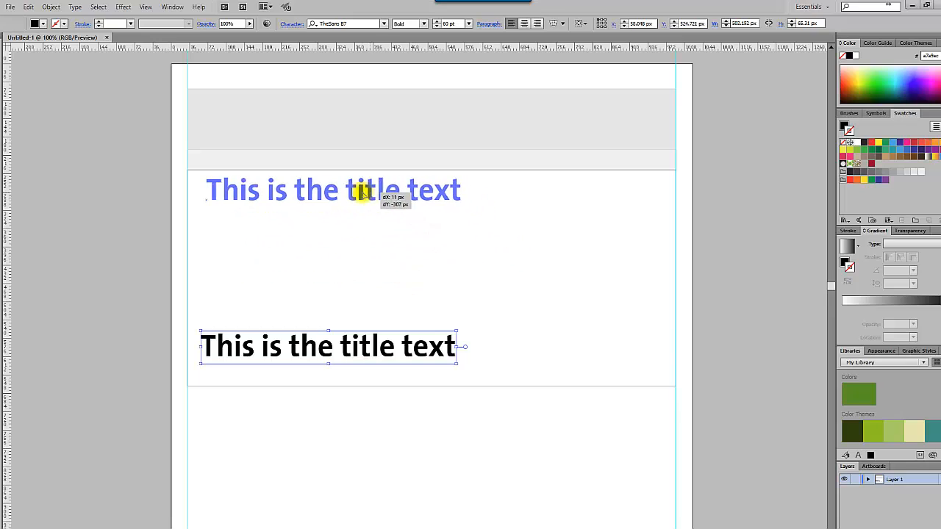
left_click_drag(362, 192, 362, 191)
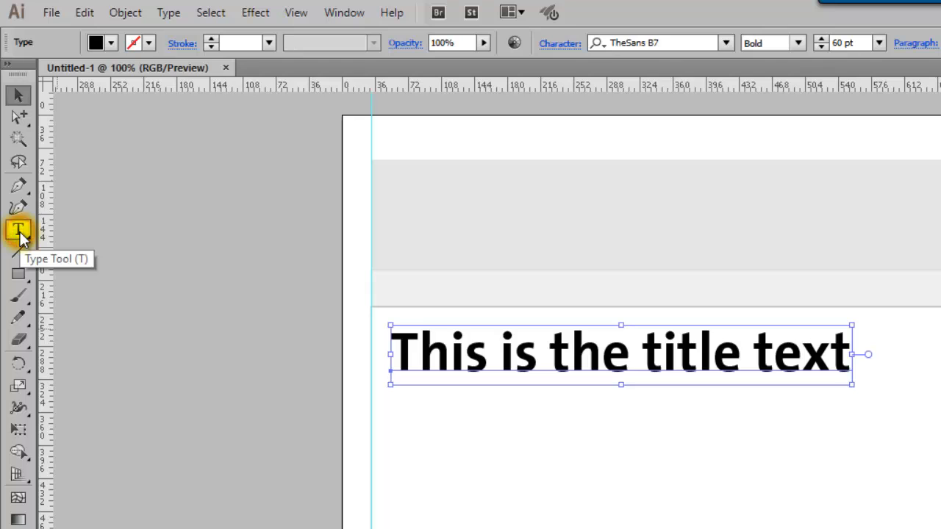
Draw a text area about 435 x 182 px below the large outlined rectangle and enter "Lorem ipsum whatever whatever"
left_click(19, 232)
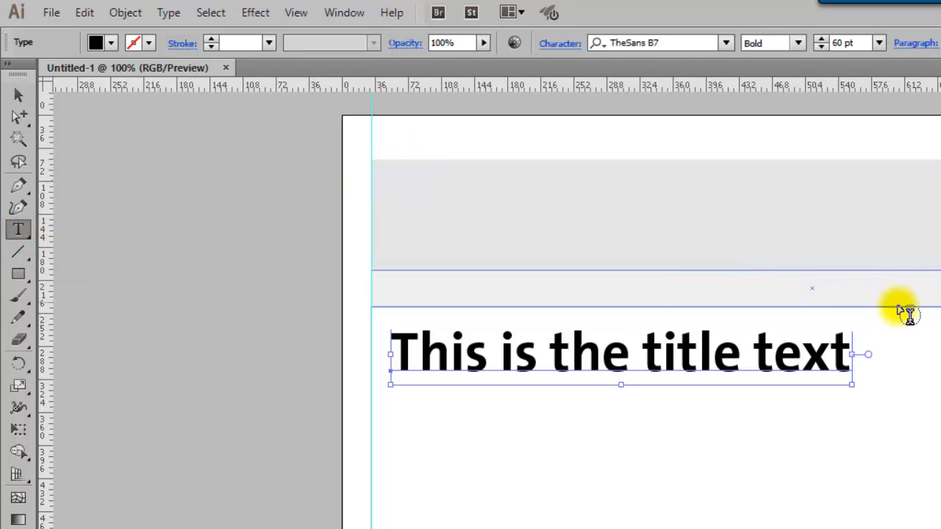
left_click(804, 368)
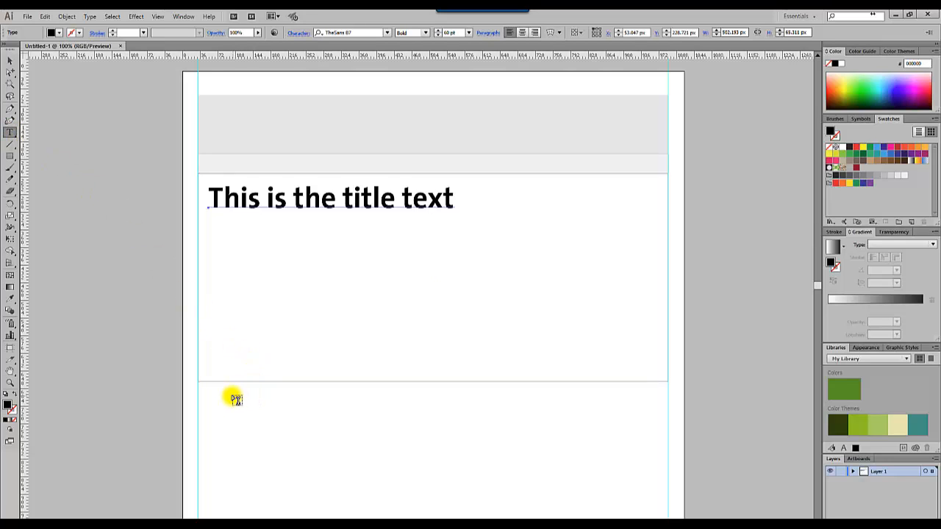
left_click_drag(230, 396, 443, 486)
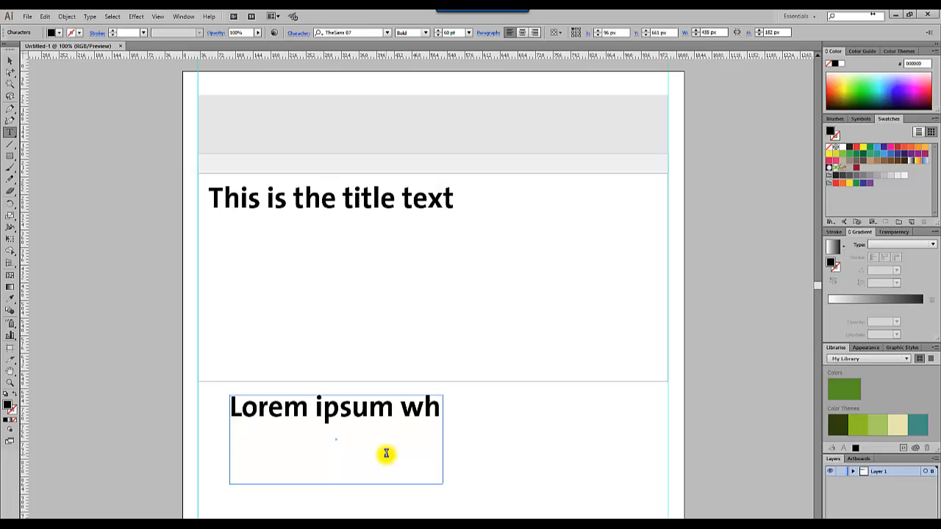
type("atere")
key("BackSpace")
key("BackSpace")
type("ver")
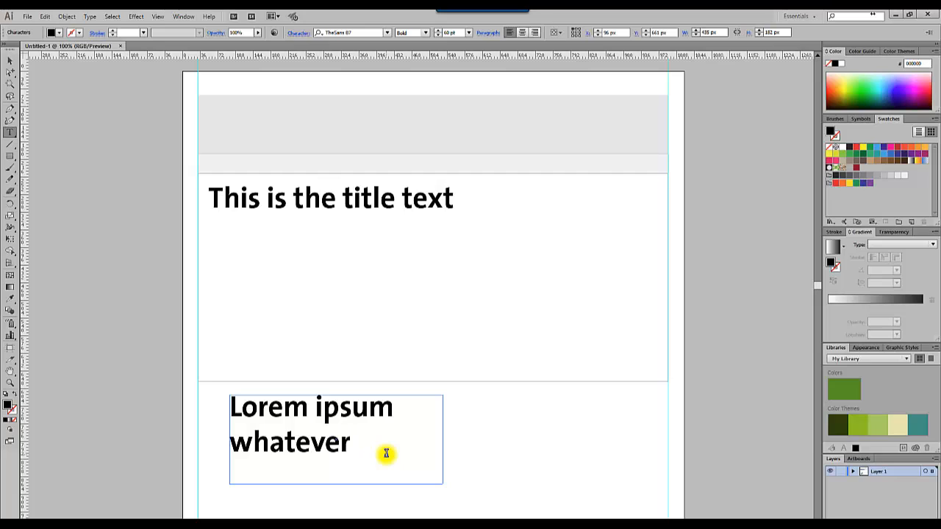
type(" whatever")
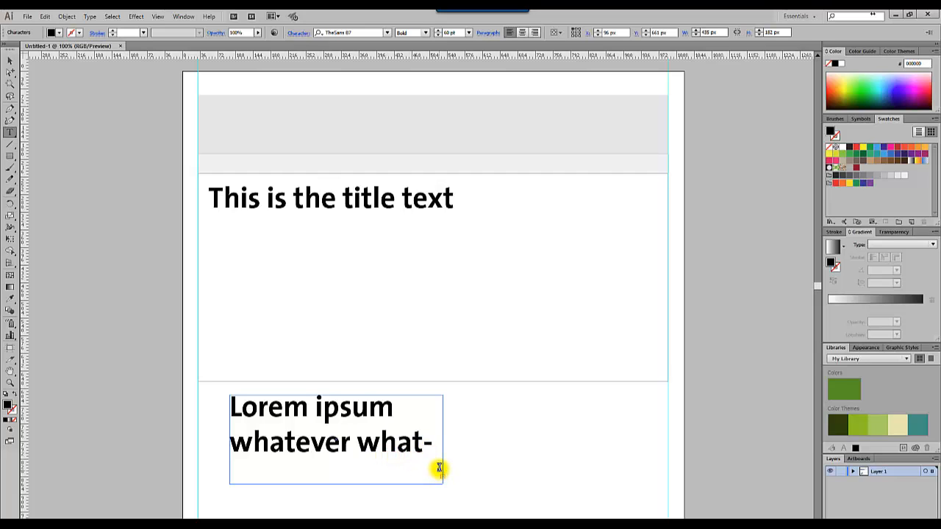
scroll(439, 469, "down", 1)
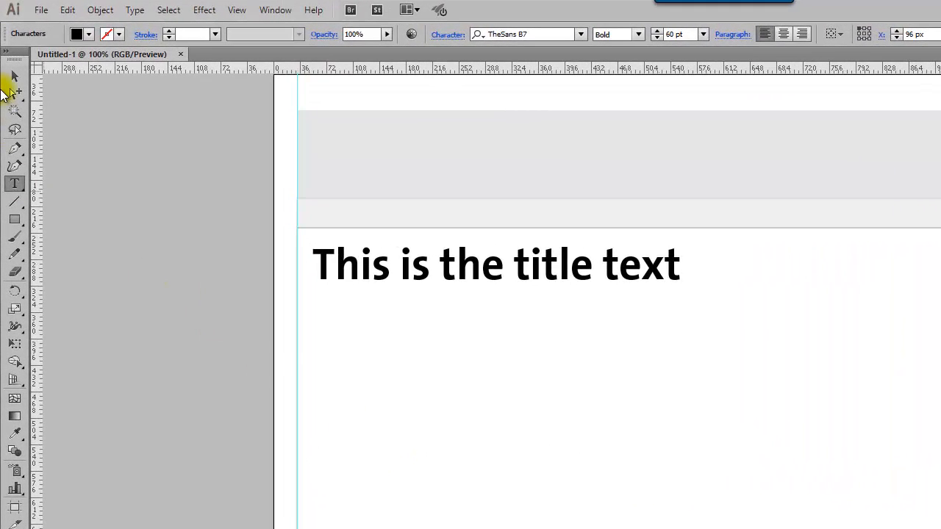
Resize the Lorem ipsum text area to about 700 x 139 px, letting its text reflow
left_click(11, 80)
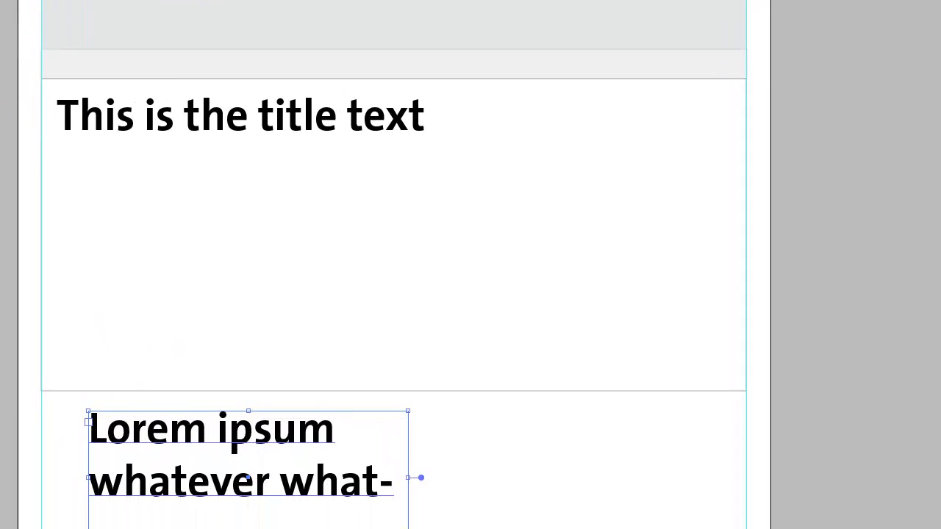
left_click_drag(258, 458, 450, 401)
Try squeezing the title text horizontally to about half its width, and undo the distortion
left_click(175, 41)
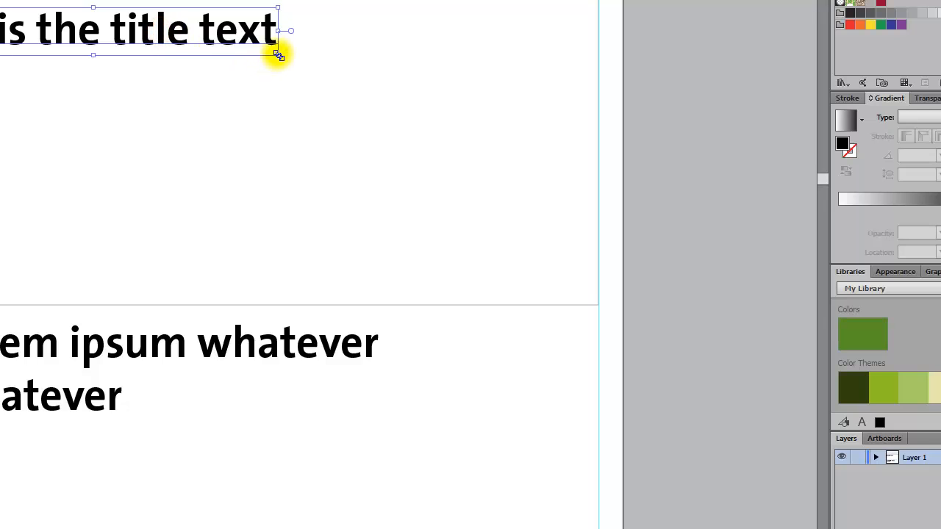
left_click_drag(278, 54, 82, 52)
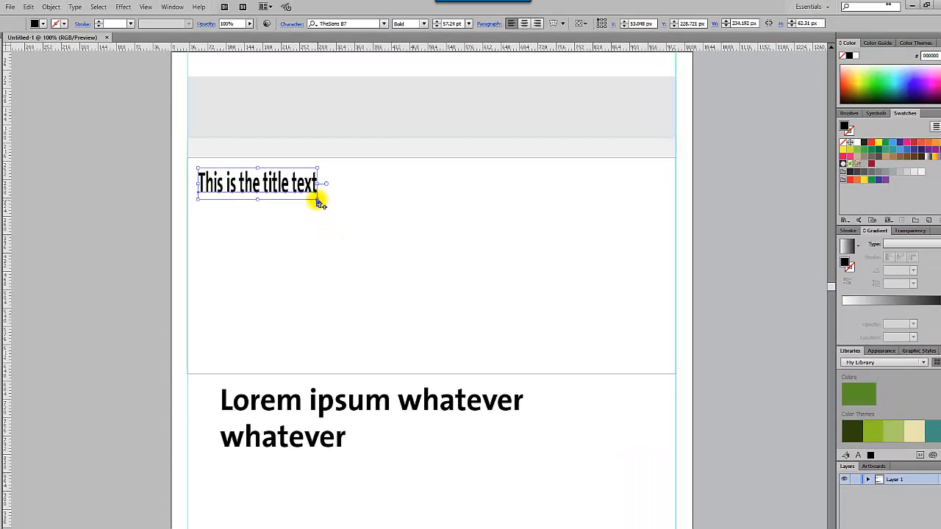
key("ctrl+z")
left_click(403, 191)
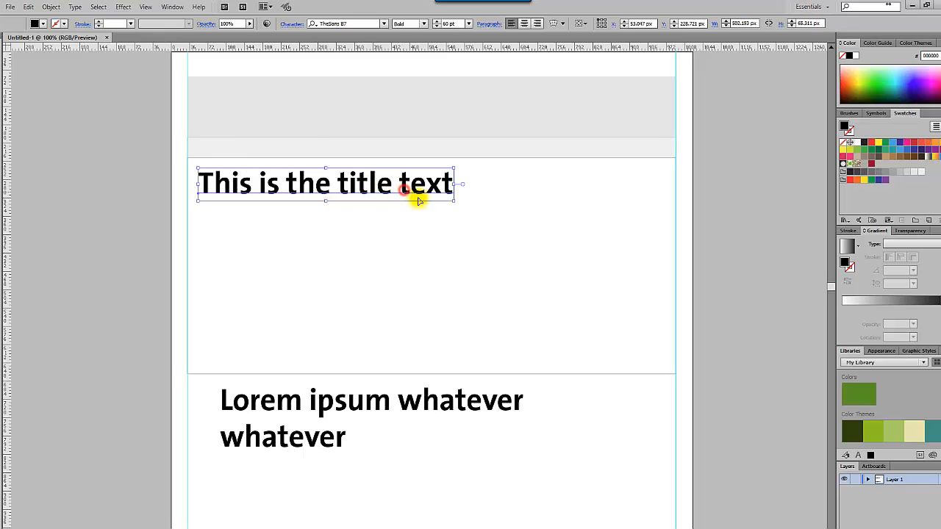
Move the Lorem ipsum text area directly under the title text, aligned with its start, and narrow it to about 562 x 145 px
left_click(468, 414)
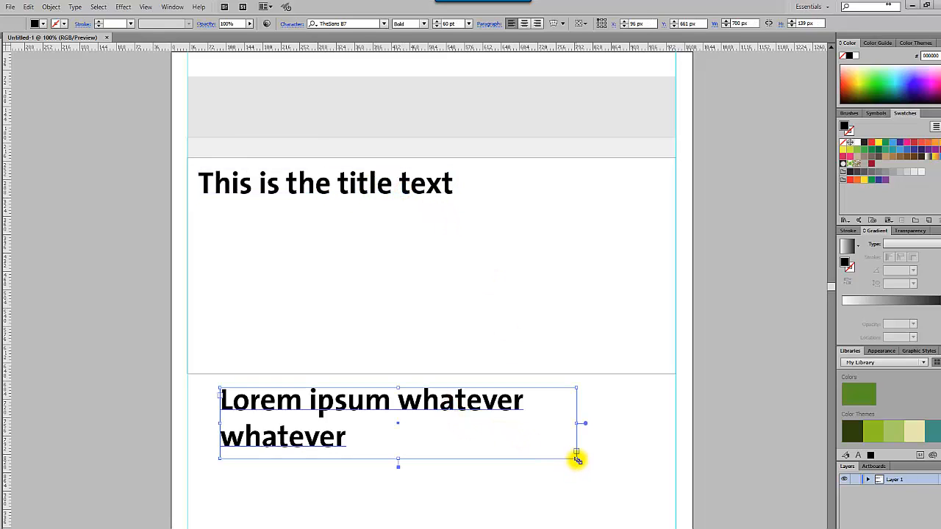
left_click_drag(578, 459, 553, 458)
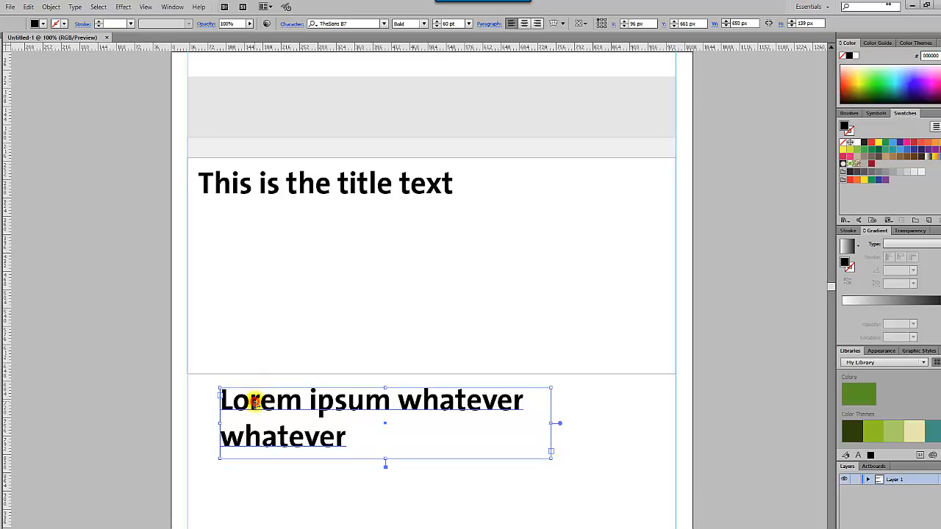
left_click_drag(254, 401, 234, 213)
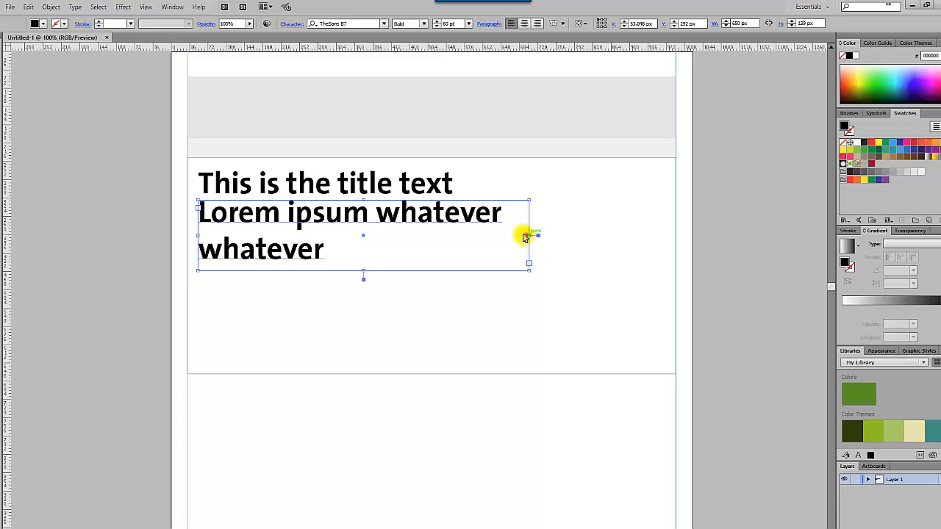
left_click(526, 235)
left_click(478, 218)
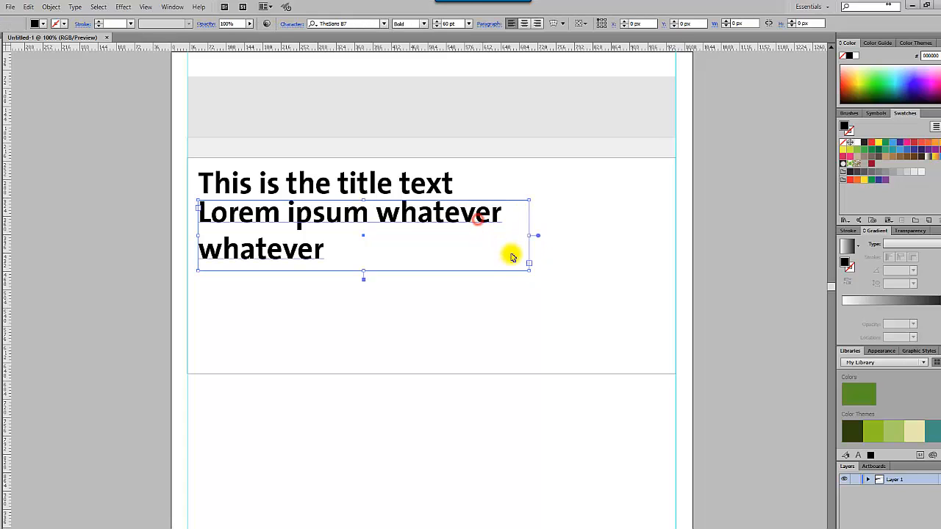
left_click_drag(522, 270, 484, 273)
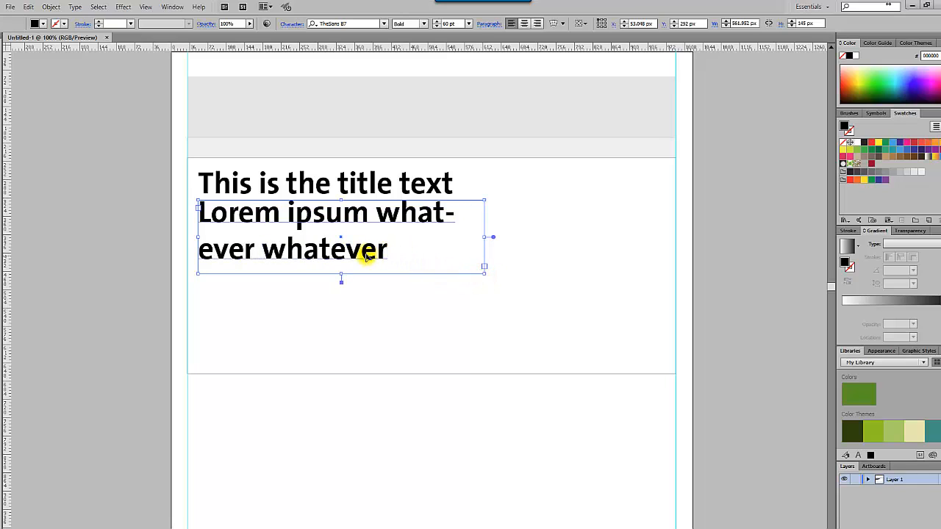
Set the Lorem ipsum text to Arial Regular at 12 pt and deselect it
left_click(383, 24)
type("a")
left_click(340, 73)
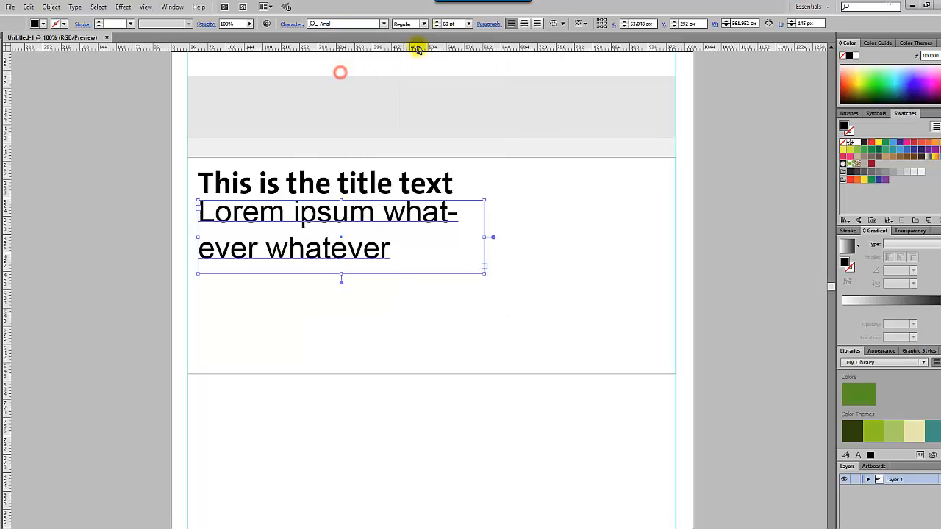
left_click(469, 24)
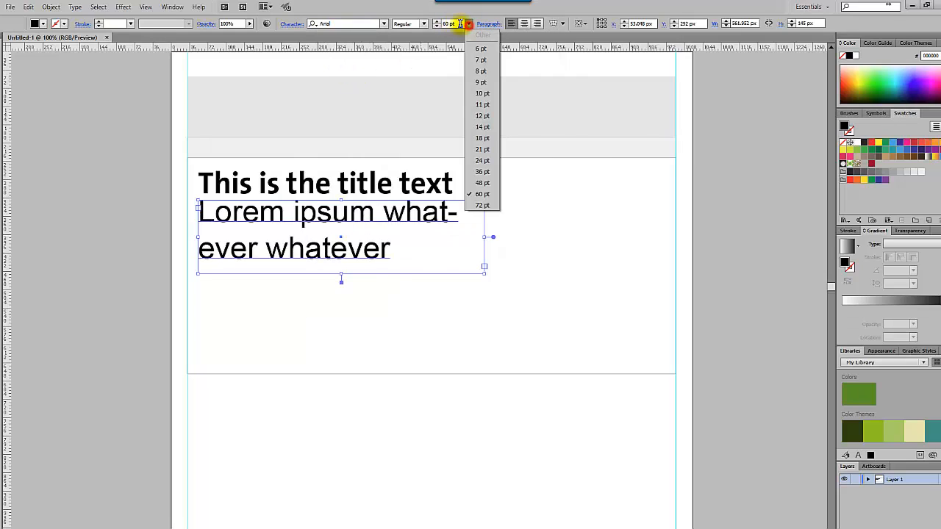
left_click(487, 116)
left_click(302, 209)
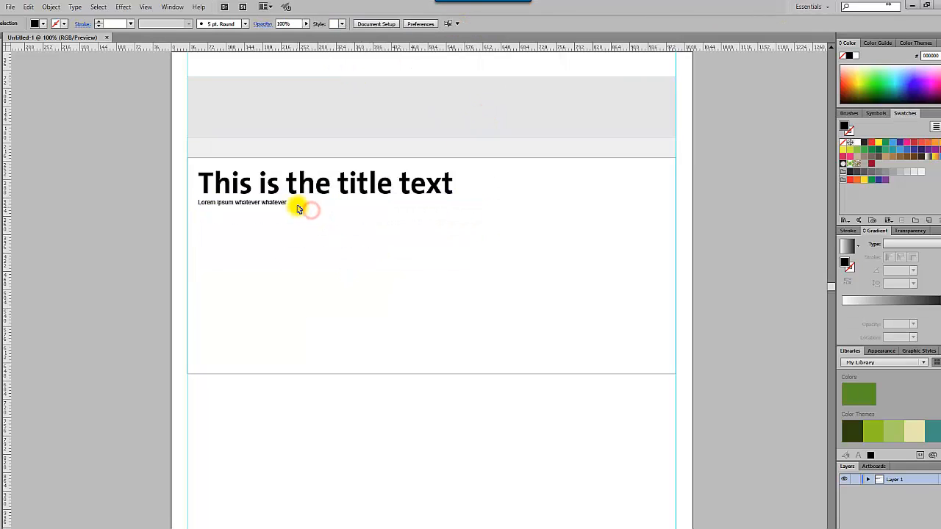
Copy the phrase "Lorem ipsum whatever whatever" and paste it repeatedly after itself until the body text area overflows
left_click(269, 206)
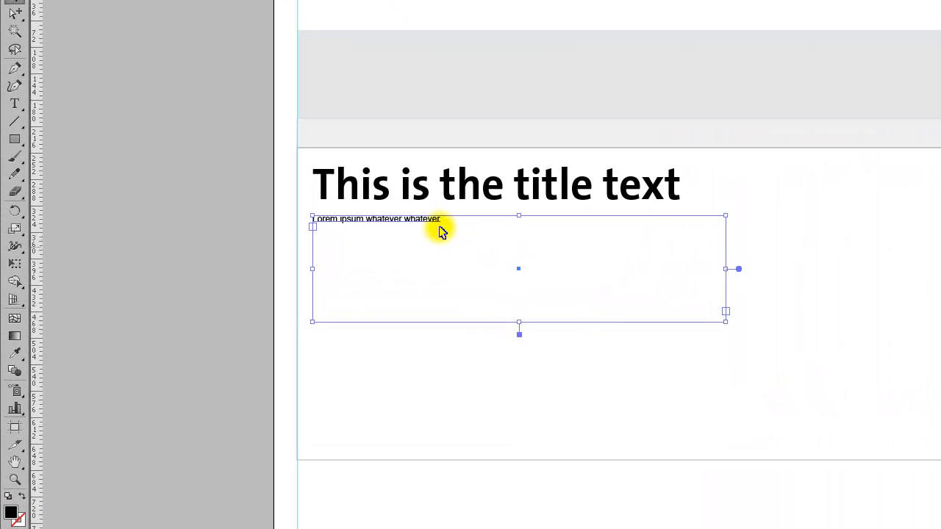
double_click(429, 219)
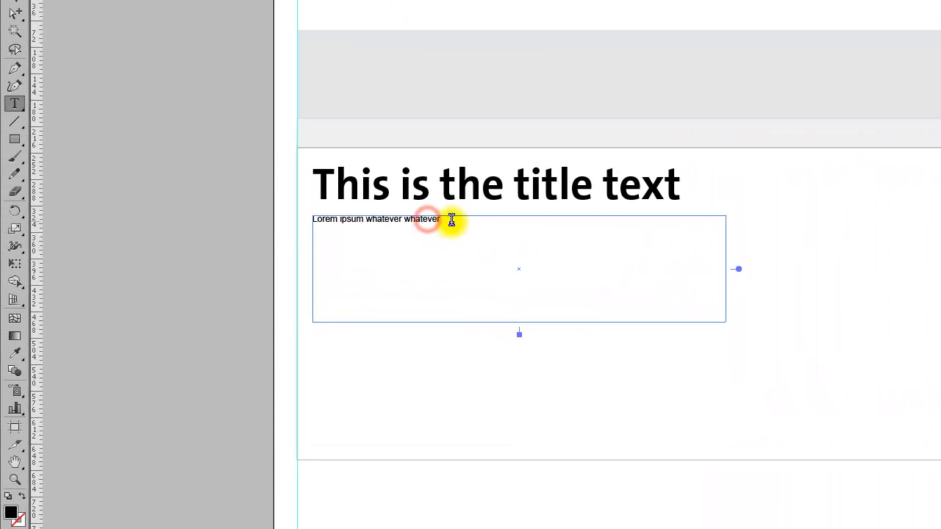
left_click_drag(449, 219, 309, 218)
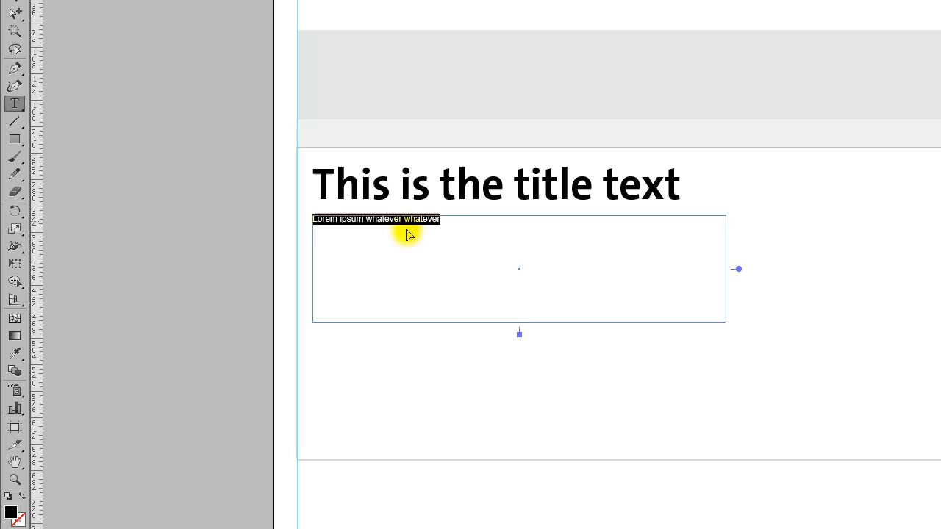
left_click(470, 225)
key("ctrl+v")
key("ctrl+v")
key("ctrl+v")
key("ctrl+v")
key("ctrl+v")
key("ctrl+v")
key("ctrl+v")
key("ctrl+v")
key("ctrl+v")
key("ctrl+v")
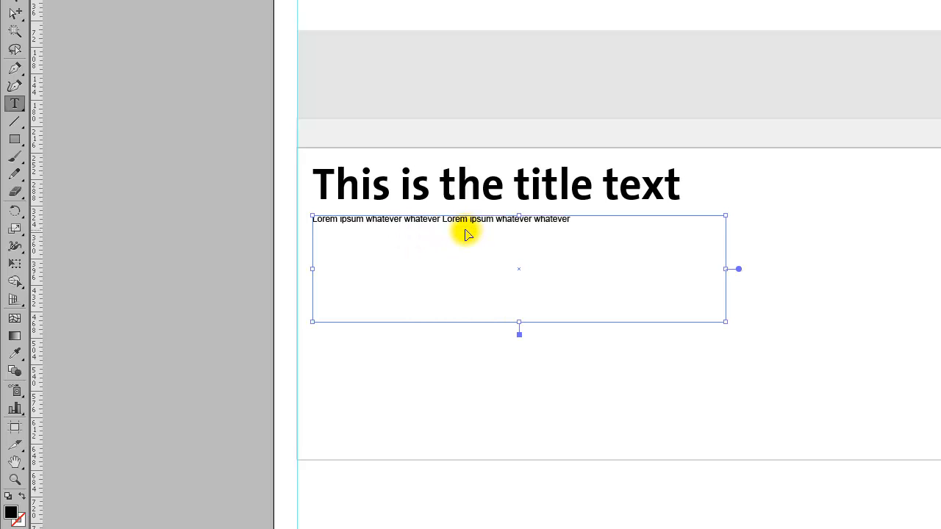
key("ctrl+v")
key("ctrl+v")
key("ctrl+v")
key("ctrl+v")
key("ctrl+v")
key("ctrl+v")
key("ctrl+v")
key("ctrl+v")
key("ctrl+v")
key("ctrl+v")
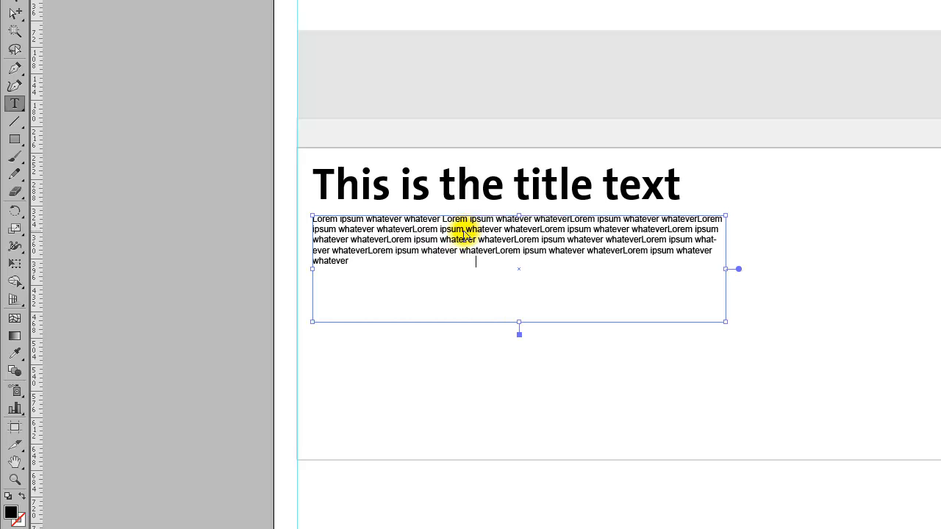
key("ctrl+v")
key("ctrl+v")
key("ctrl+v")
key("ctrl+v")
key("ctrl+v")
key("ctrl+v")
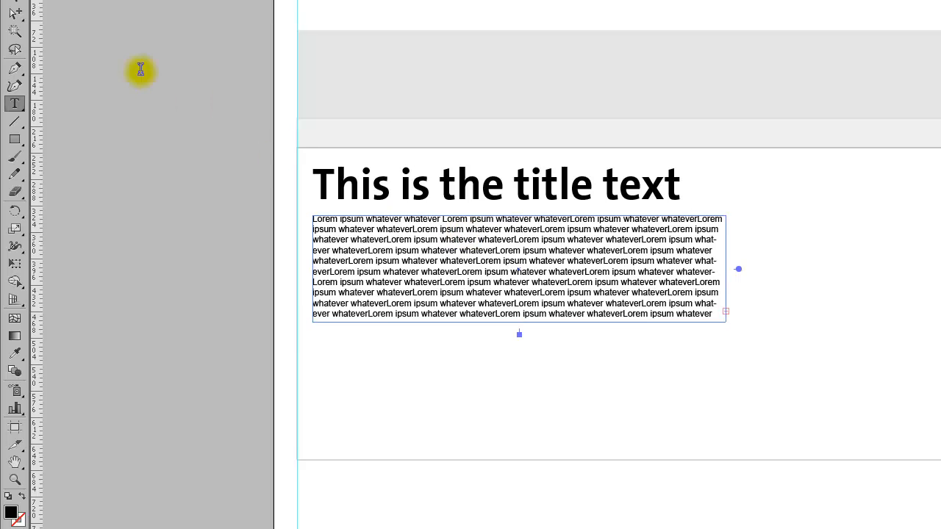
Resize the body text area to about 511 x 272 px so that all the Lorem ipsum text fits
left_click(13, 4)
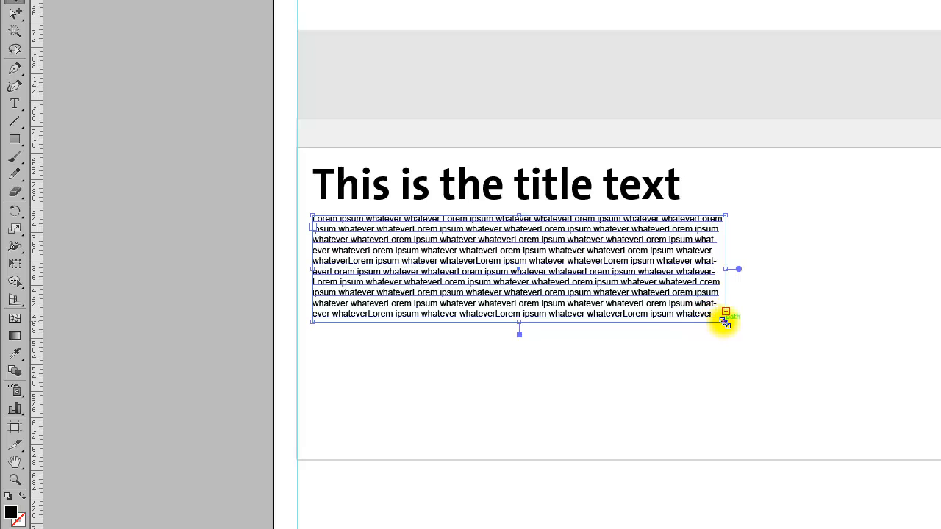
left_click_drag(725, 322, 630, 425)
left_click_drag(514, 295, 475, 313)
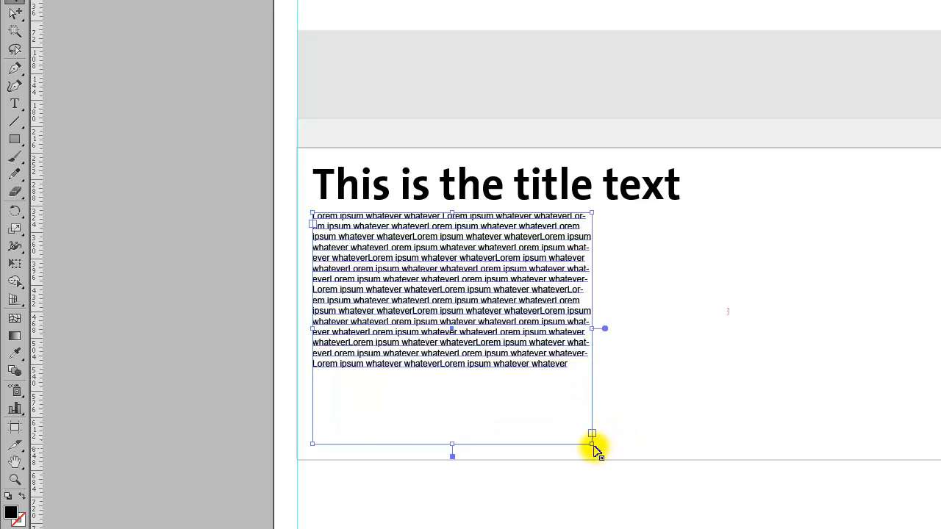
left_click_drag(593, 446, 689, 414)
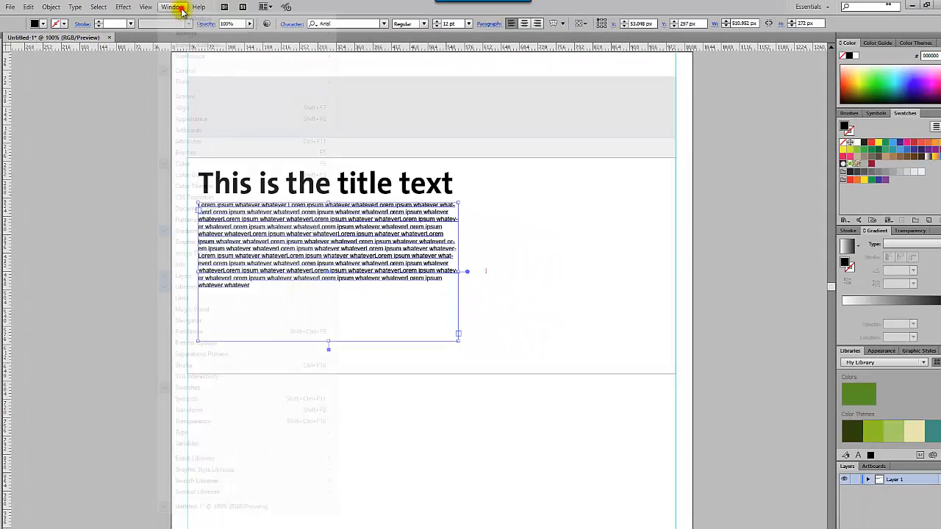
Open the Character settings for the body text and look over the paragraph and character options
left_click(174, 7)
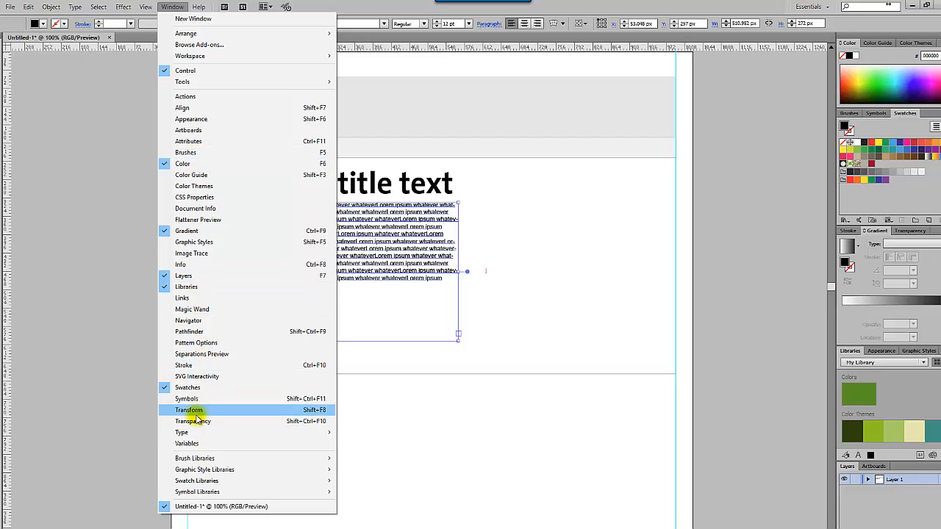
mouse_move(197, 436)
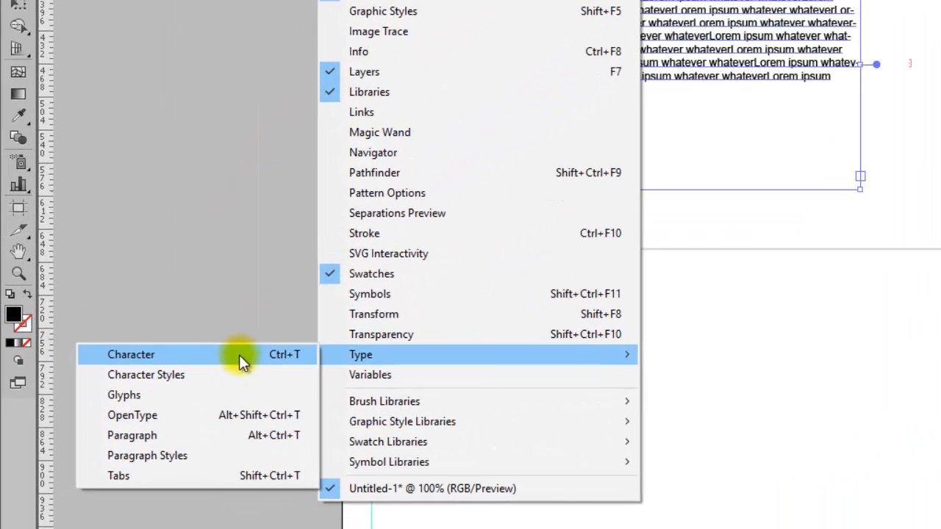
left_click(227, 356)
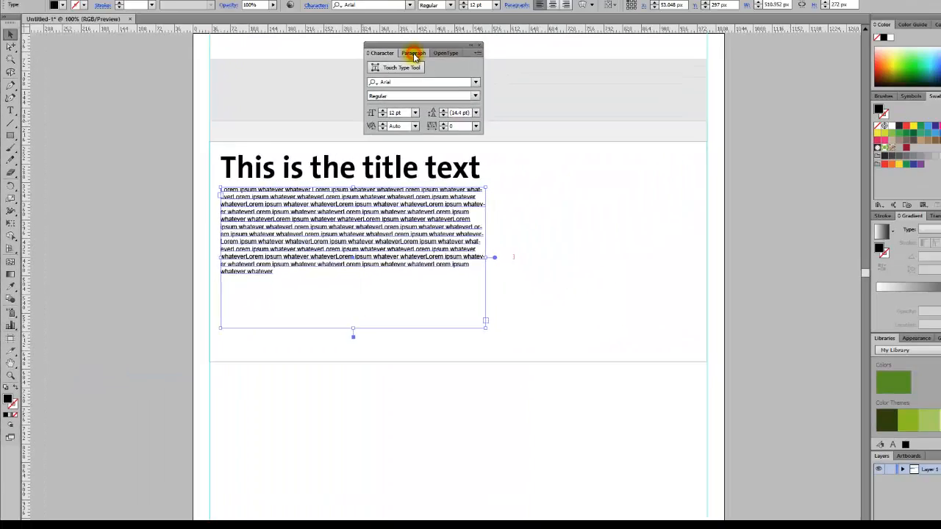
left_click(391, 78)
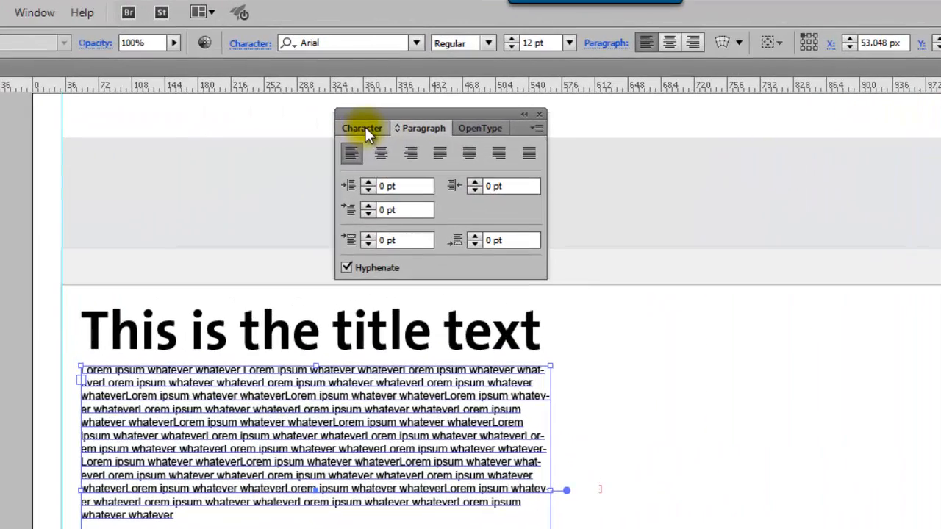
left_click(359, 81)
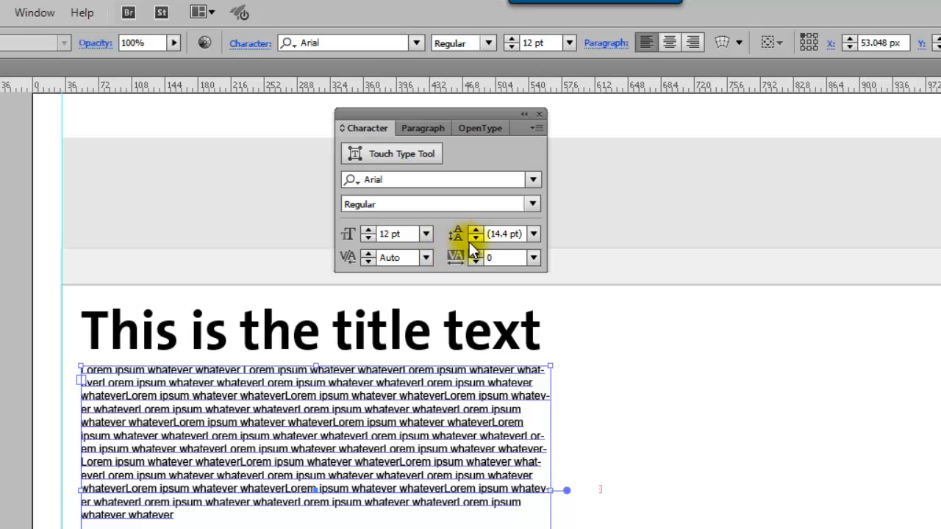
Turn hyphenation off for the body text to compare the line breaks, and turn it back on
left_click(423, 129)
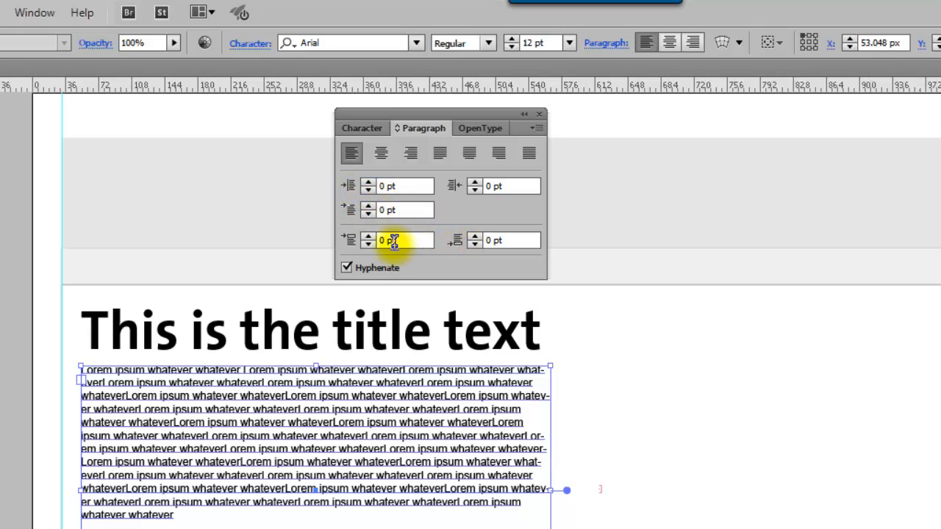
left_click(359, 269)
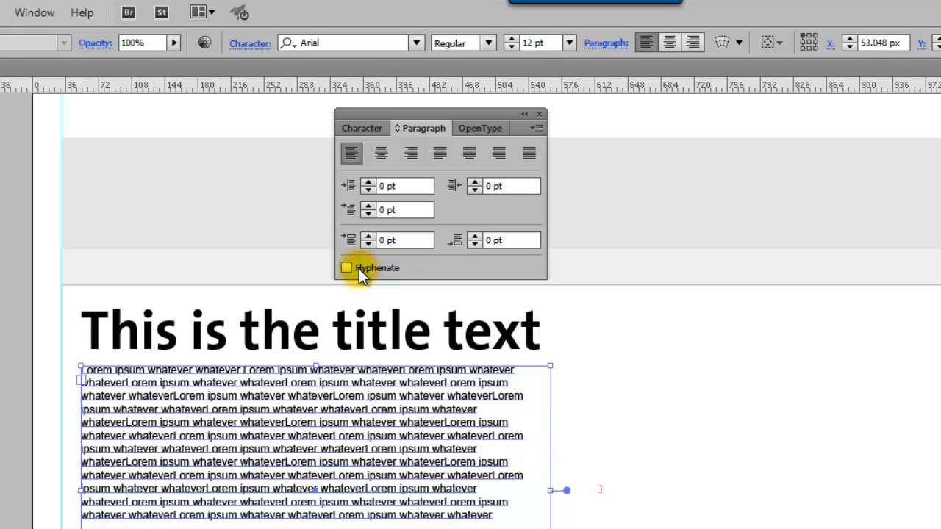
left_click(358, 269)
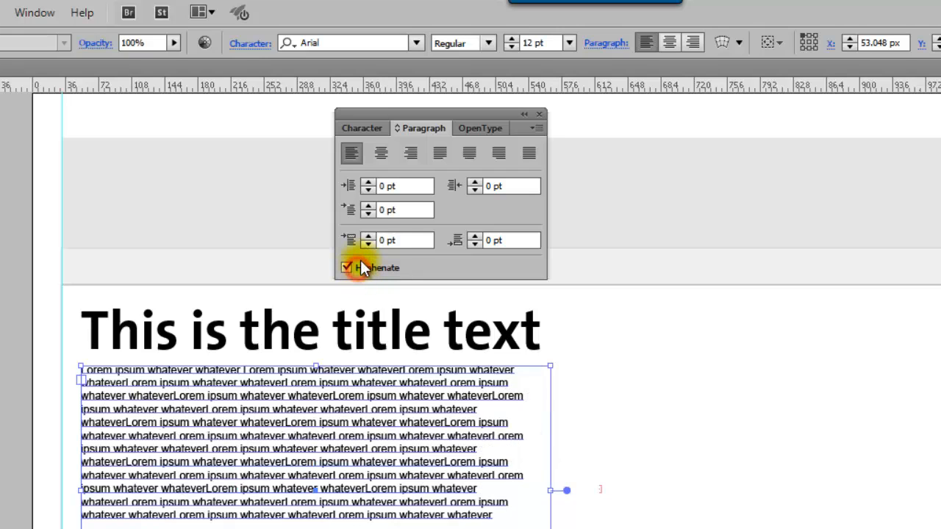
left_click(360, 130)
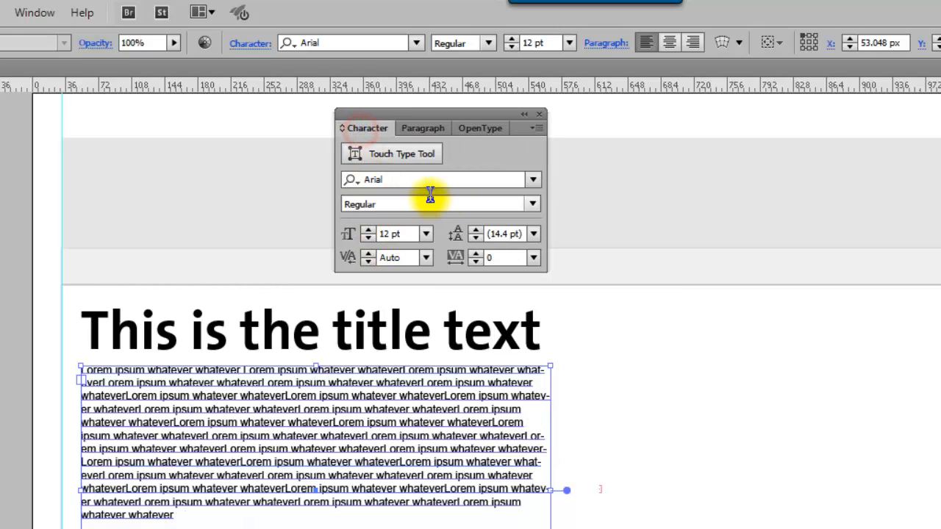
Show the full set of Character options and move the floating panel clear of the page
left_click(539, 128)
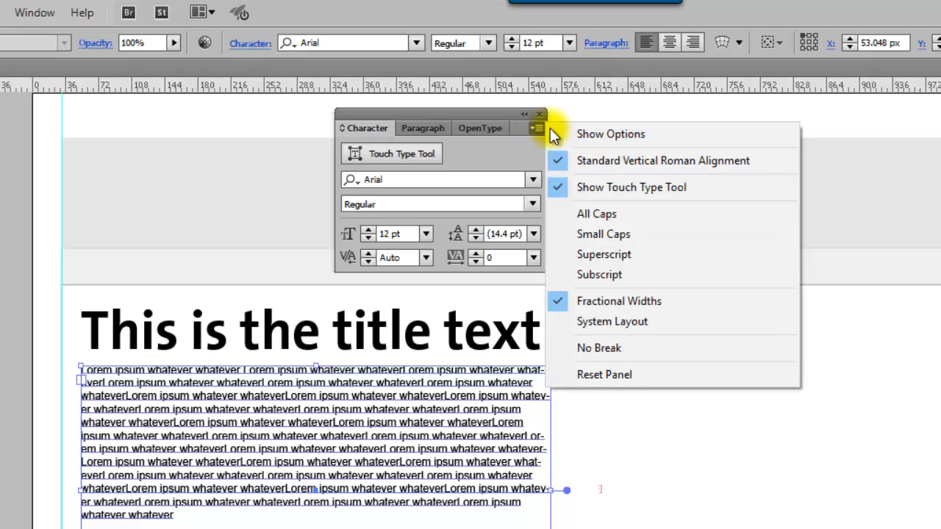
left_click(537, 128)
left_click(537, 128)
left_click(570, 133)
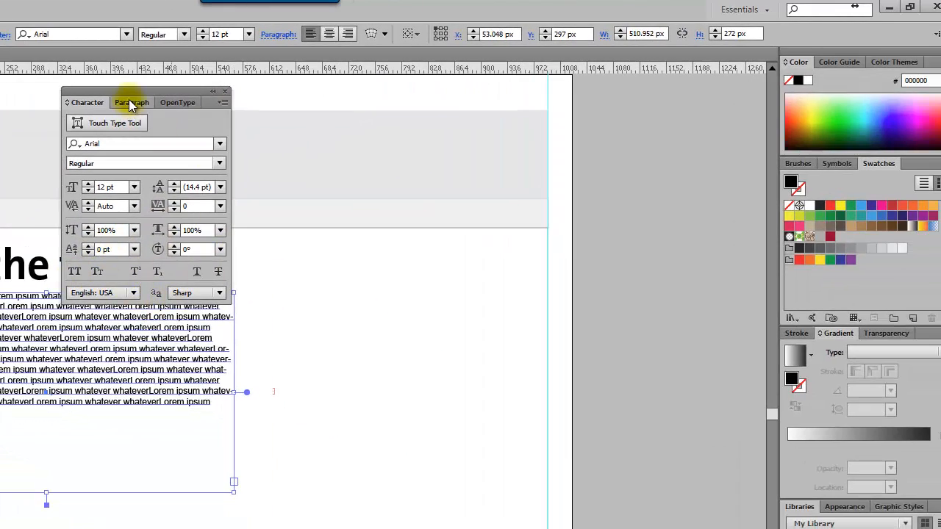
left_click_drag(143, 93, 658, 93)
Deselect the body text and draw a black rectangle about 310 x 95 px in the header, aligned with the title's start
left_click(320, 402)
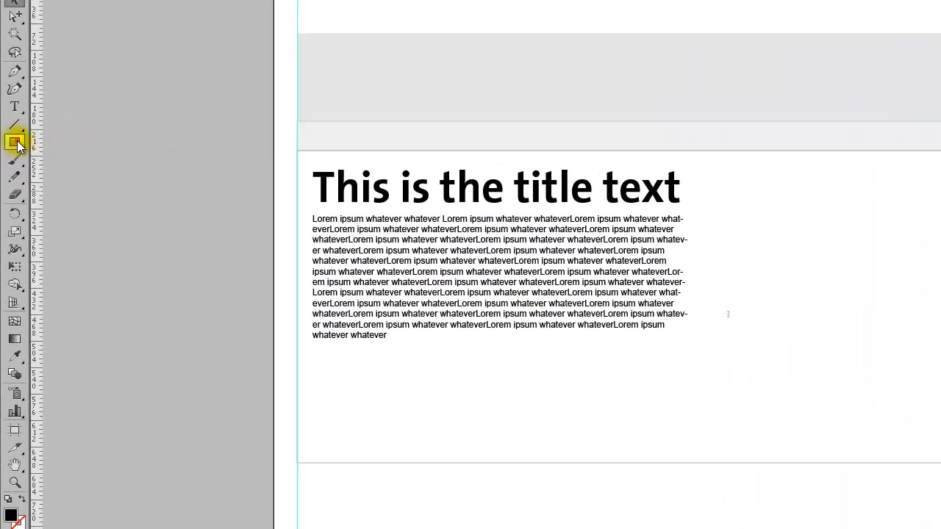
left_click(9, 155)
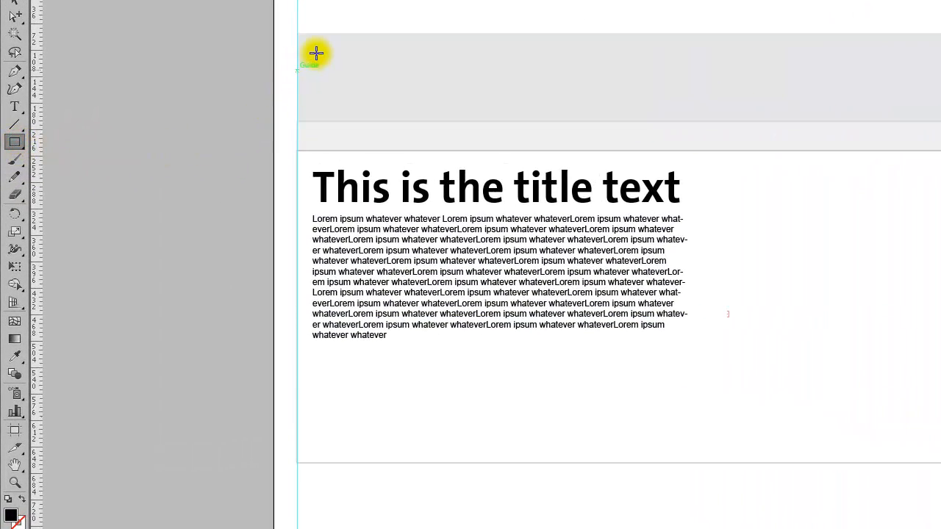
left_click_drag(313, 43, 540, 113)
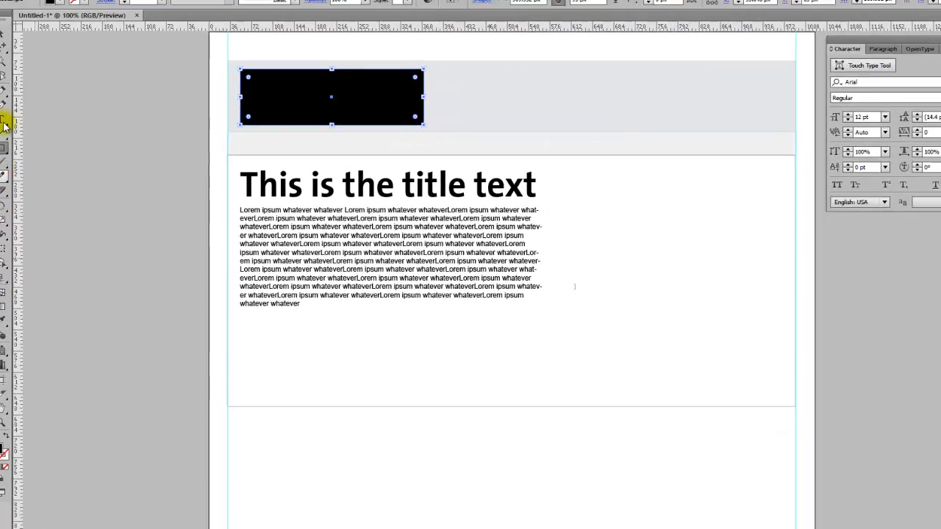
Add the text "LOGO" in 12 pt Arial and place it in white on the black header rectangle
left_click(3, 125)
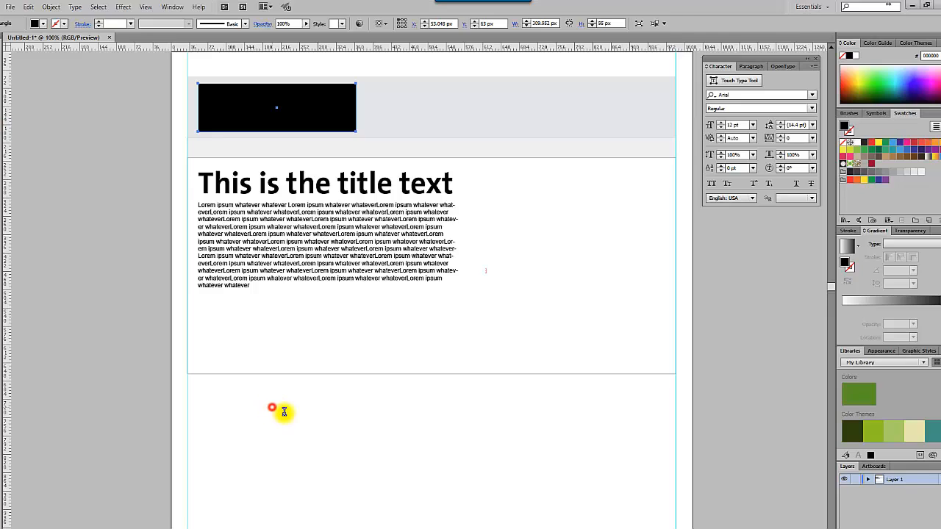
left_click(272, 408)
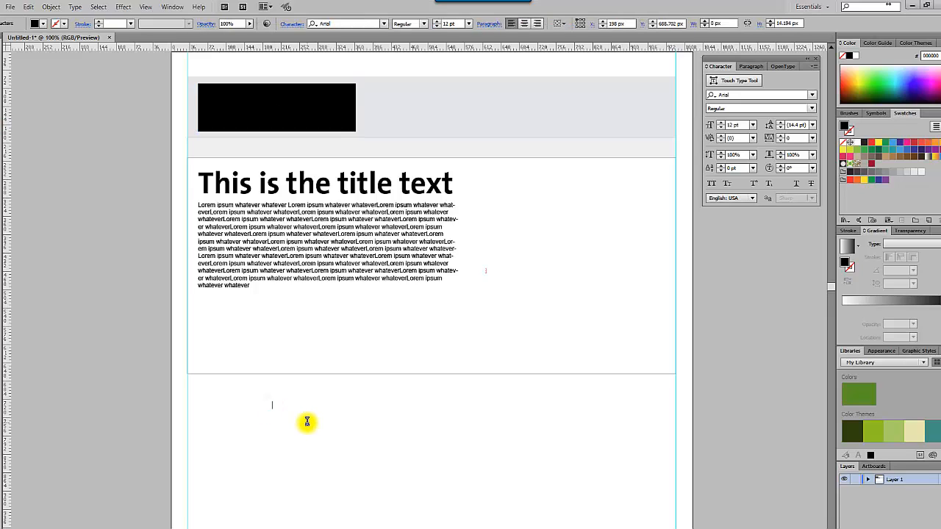
key("Escape")
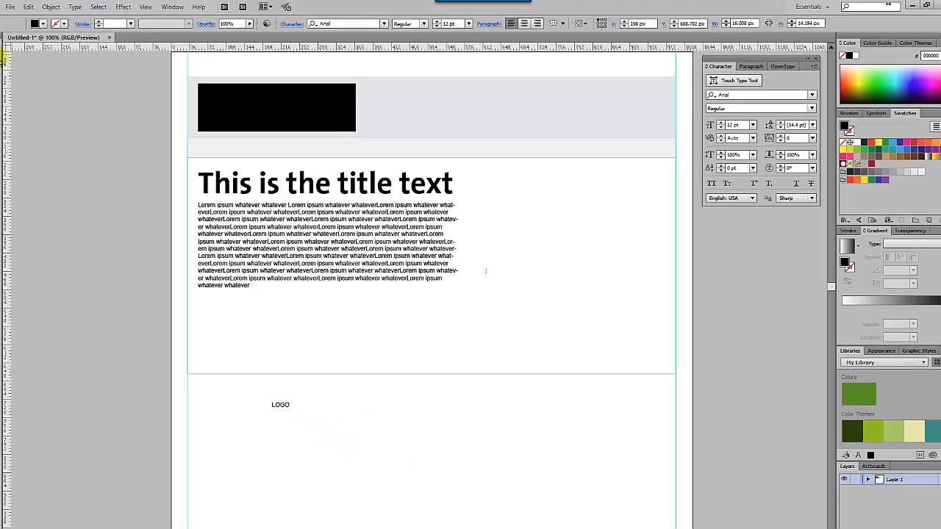
left_click_drag(282, 404, 280, 116)
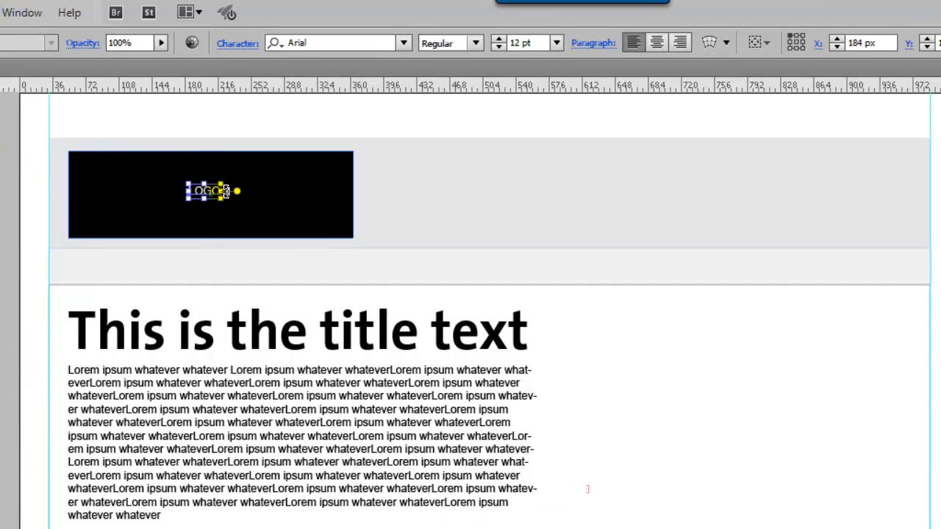
Enlarge the LOGO text proportionally to about half the black rectangle's width, centre it there and deselect it
left_click_drag(227, 204, 283, 226)
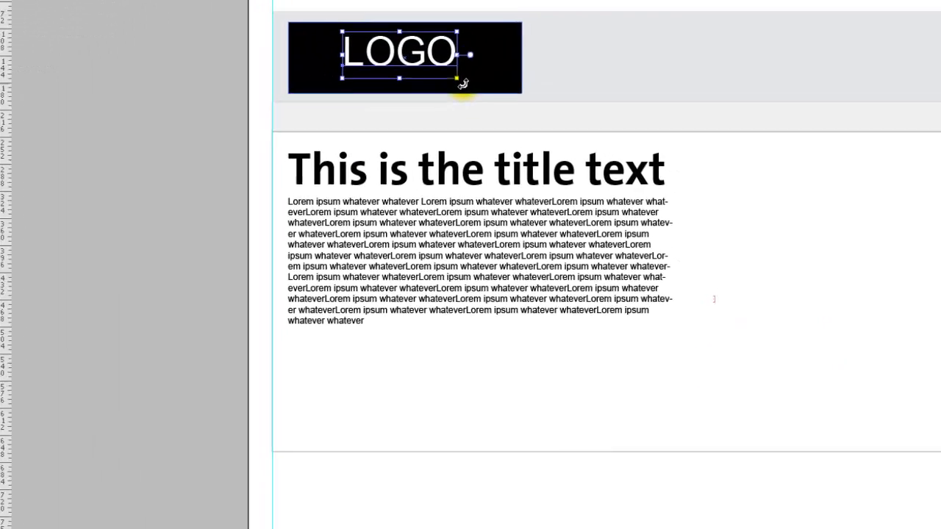
left_click_drag(439, 53, 441, 59)
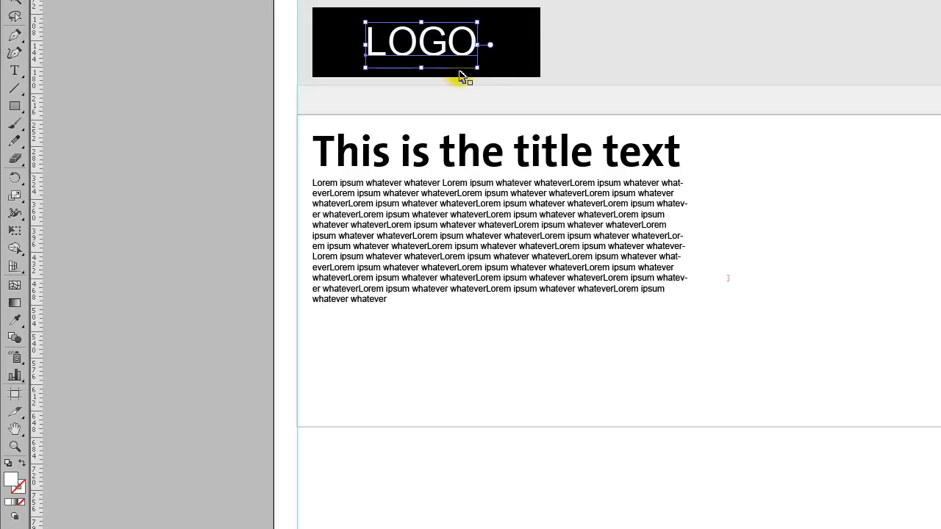
left_click(206, 179)
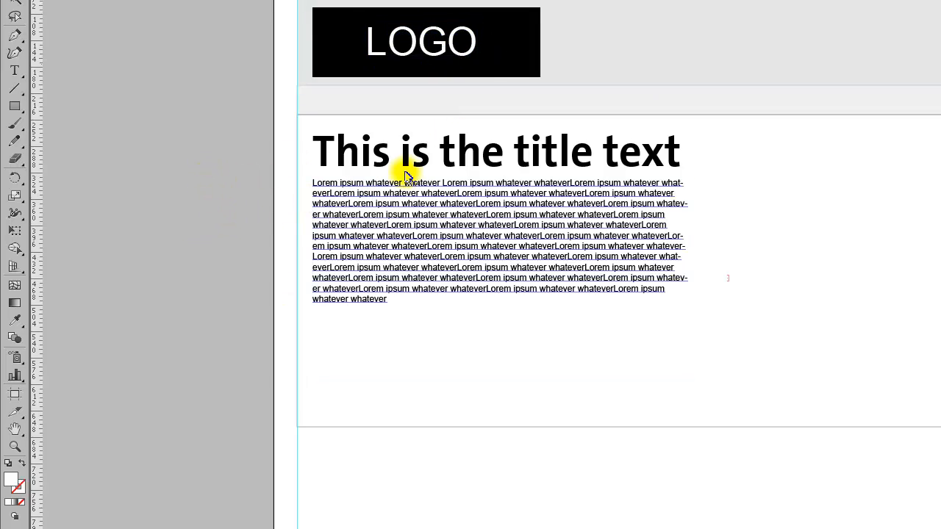
Draw a navigation button rectangle at the start of the light grey bar below the header, spanning the bar's height
left_click(403, 103)
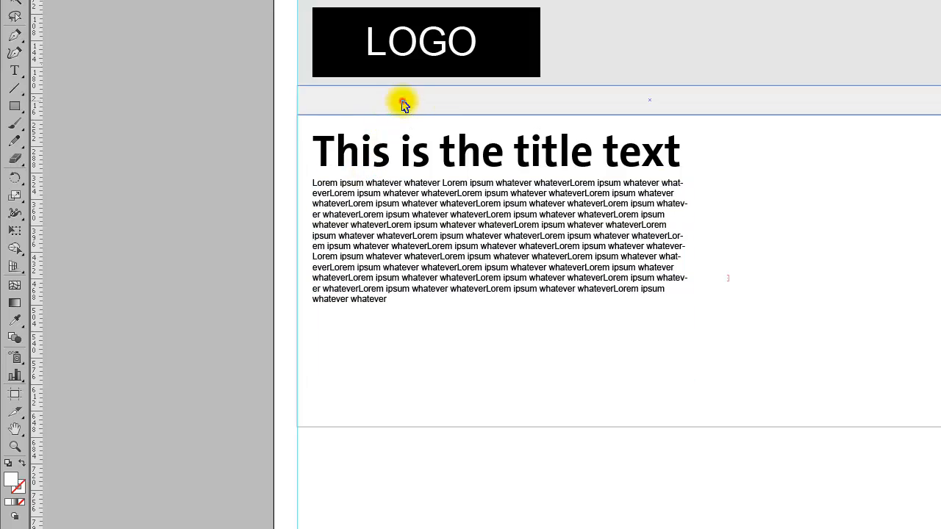
left_click(142, 210)
left_click(15, 107)
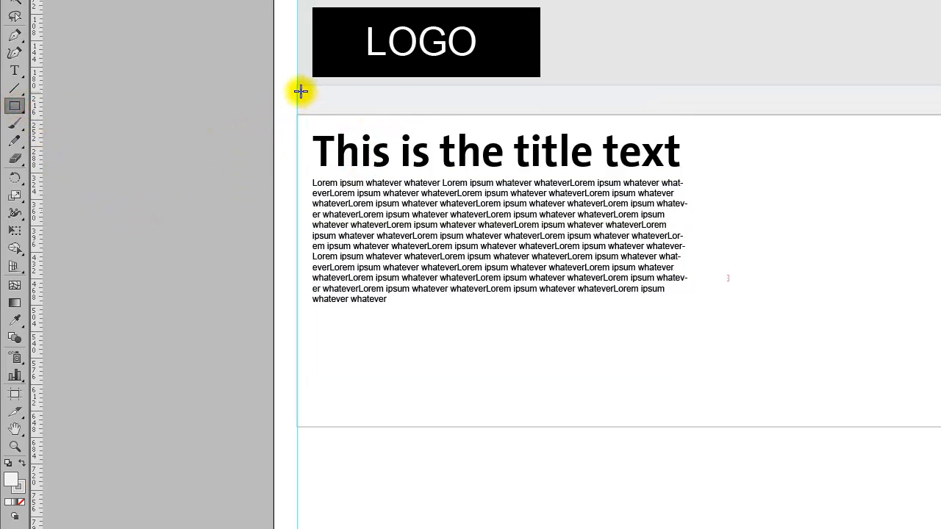
left_click_drag(301, 87, 462, 99)
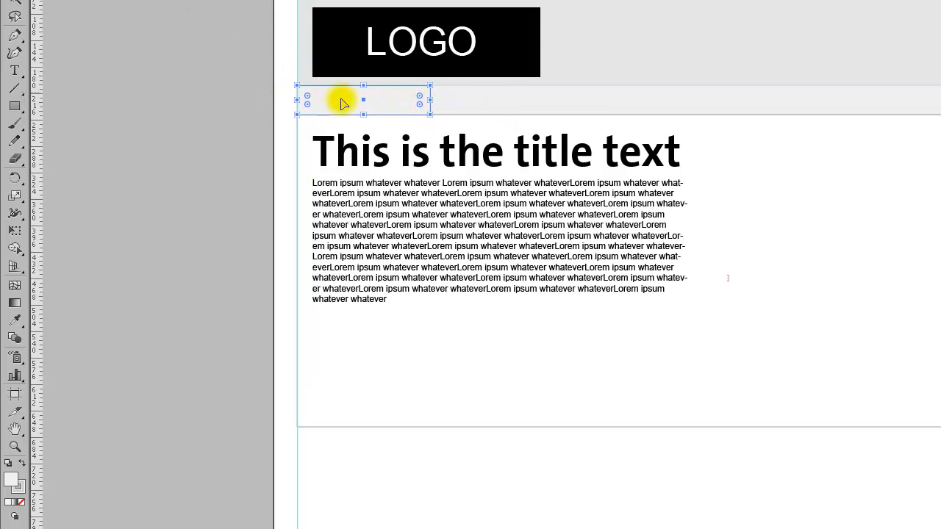
Give the button rectangle a darker grey fill and place two copies beside it along the bar with small gaps
key("ctrl+c")
key("ctrl+v")
left_click_drag(597, 319, 476, 117)
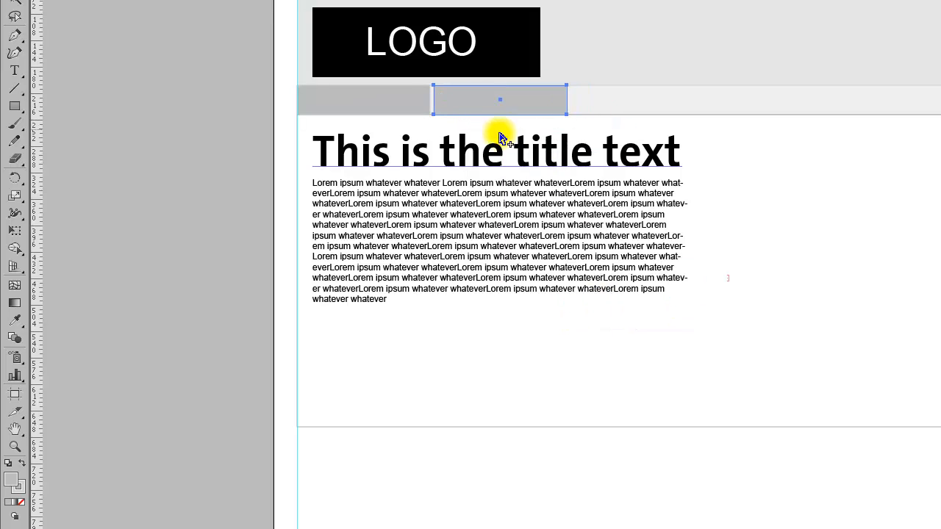
key("ctrl+v")
left_click_drag(654, 322, 661, 111)
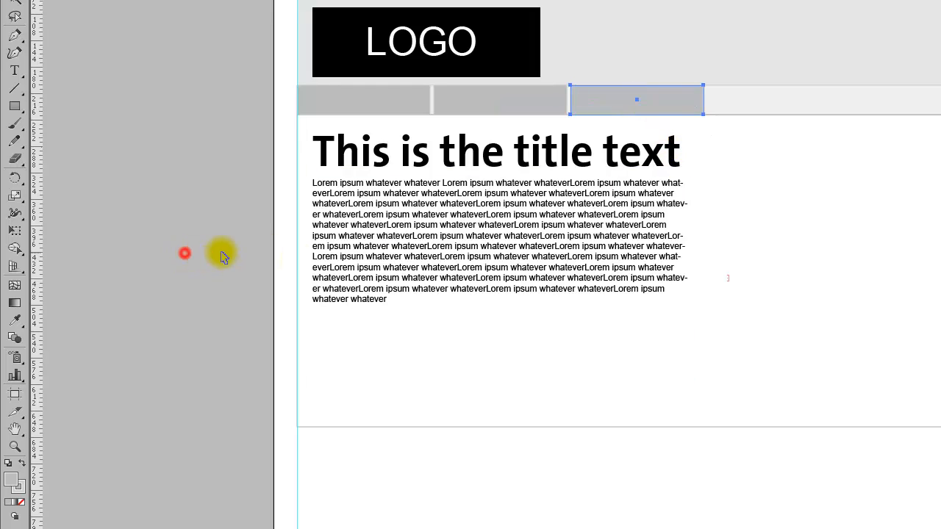
Add the text "HOME" in 12 pt Arial on the first navigation button
left_click(184, 253)
left_click(14, 70)
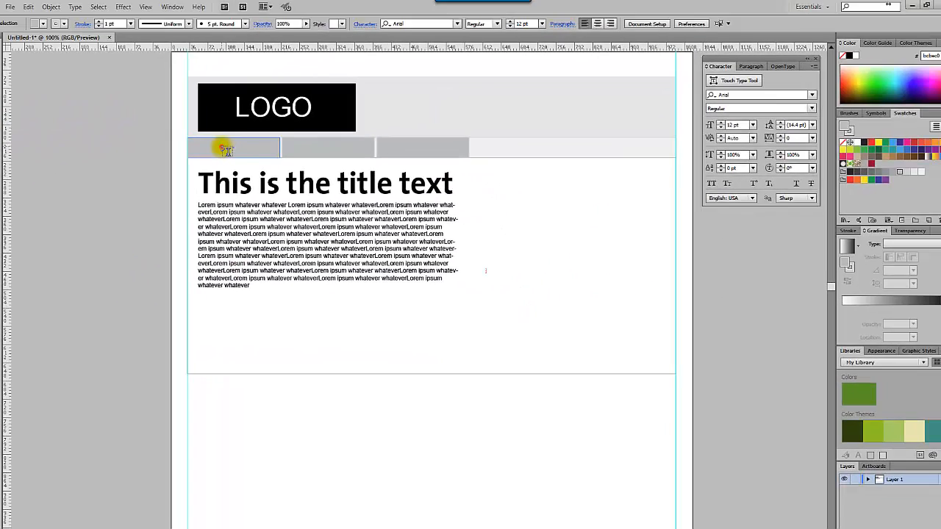
left_click(313, 112)
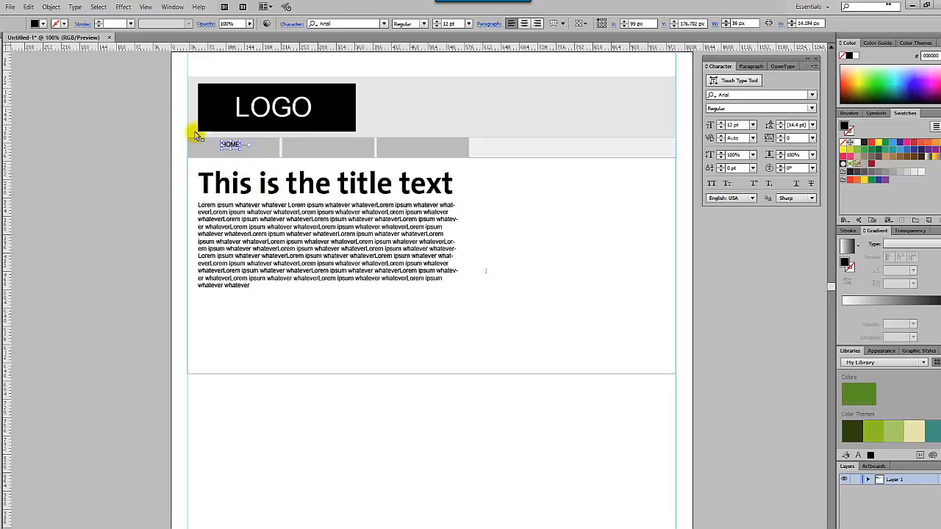
left_click(231, 145)
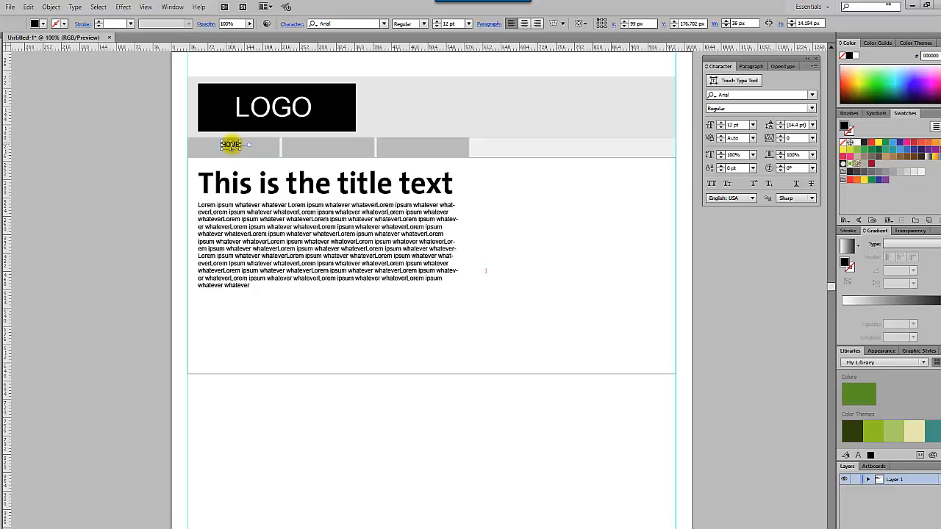
Nudge the HOME label down so that it sits vertically centred on its button
key("ctrl+plus")
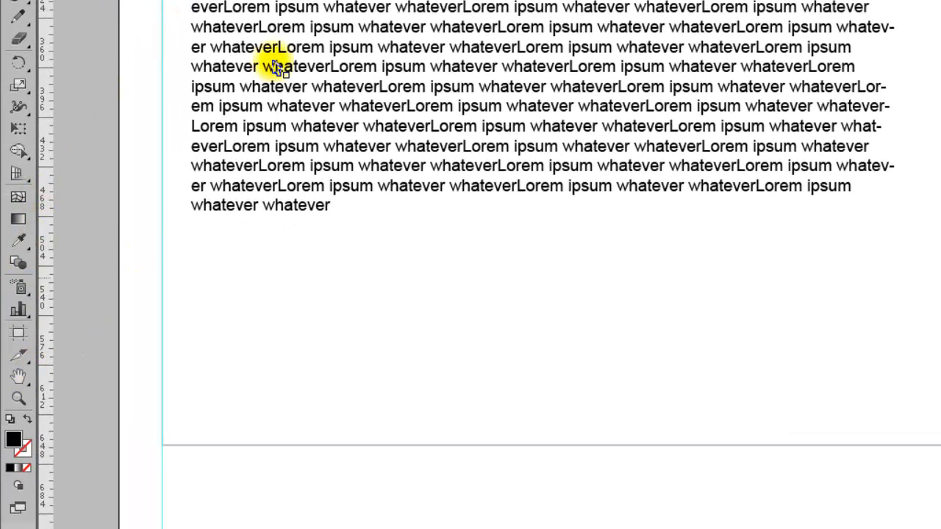
left_click_drag(394, 0, 641, 109)
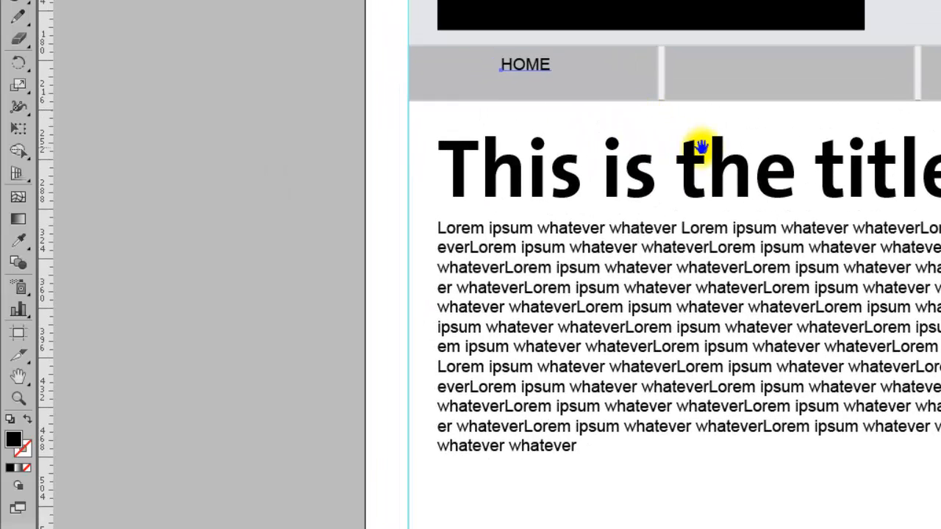
left_click_drag(699, 149, 361, 119)
left_click_drag(494, 135, 749, 214)
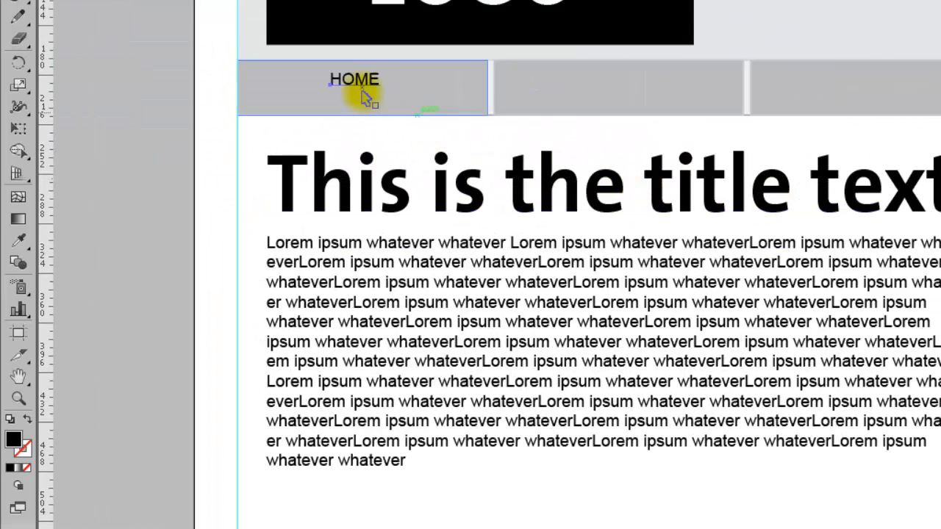
left_click_drag(357, 78, 366, 89)
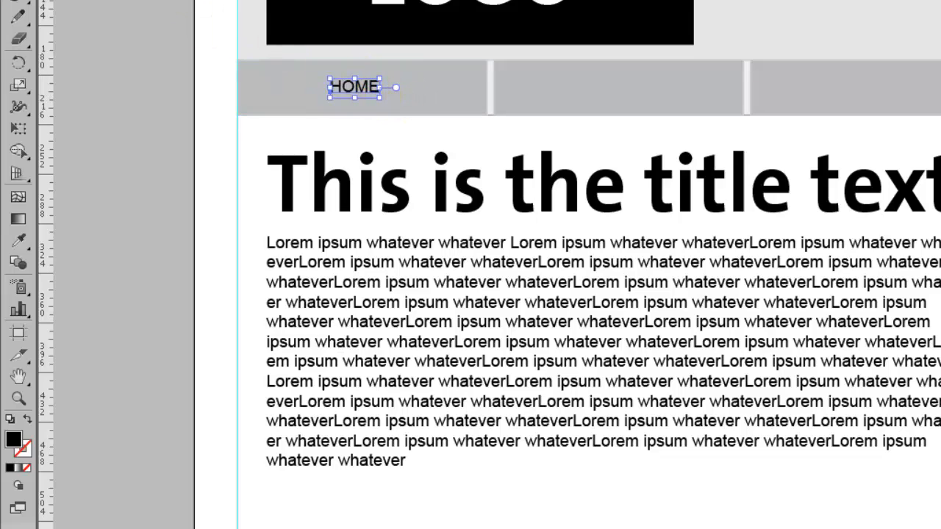
Place a copy of the HOME label on the second navigation button and change its text to "PRODUCTS"
key("ctrl+v")
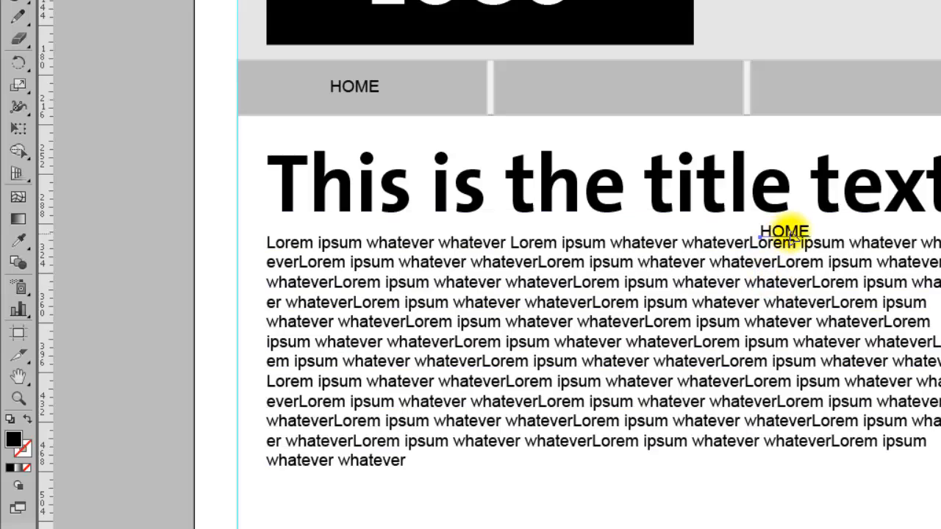
left_click_drag(783, 234, 614, 93)
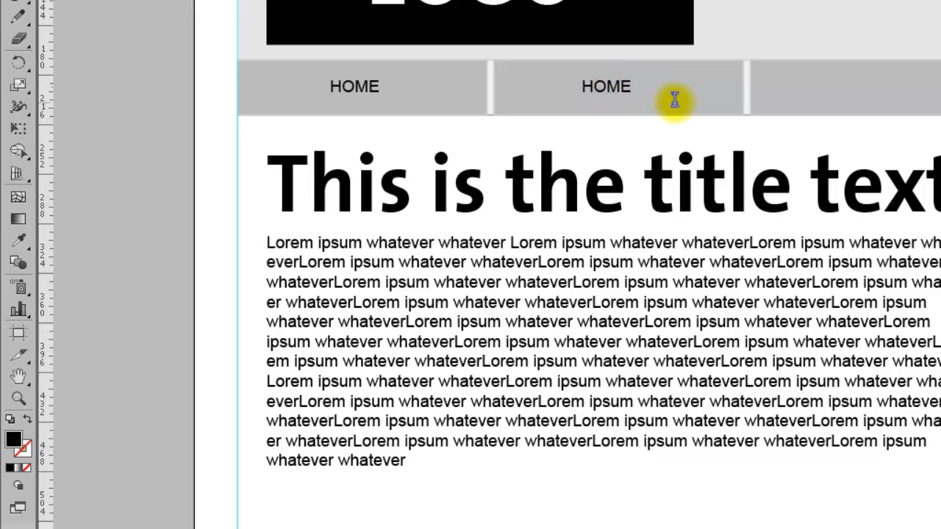
left_click(600, 86)
double_click(600, 87)
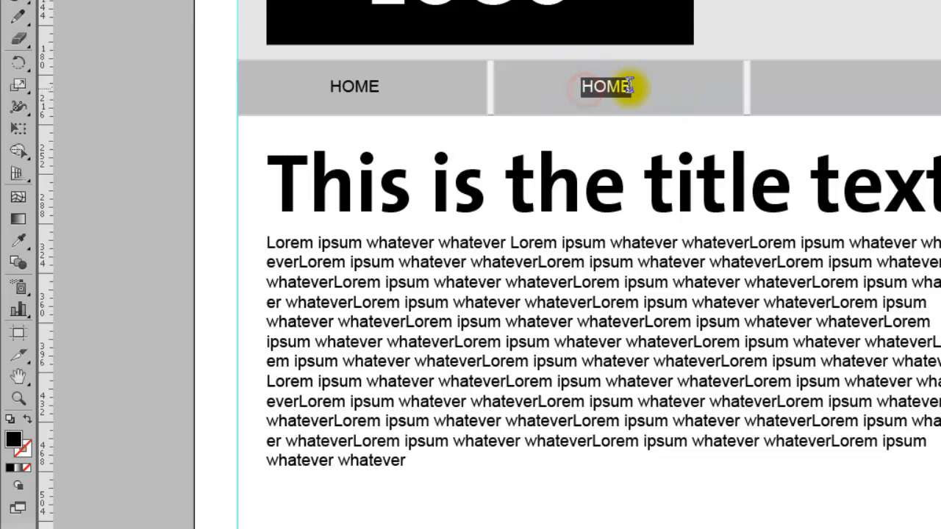
type("PRODUCTS")
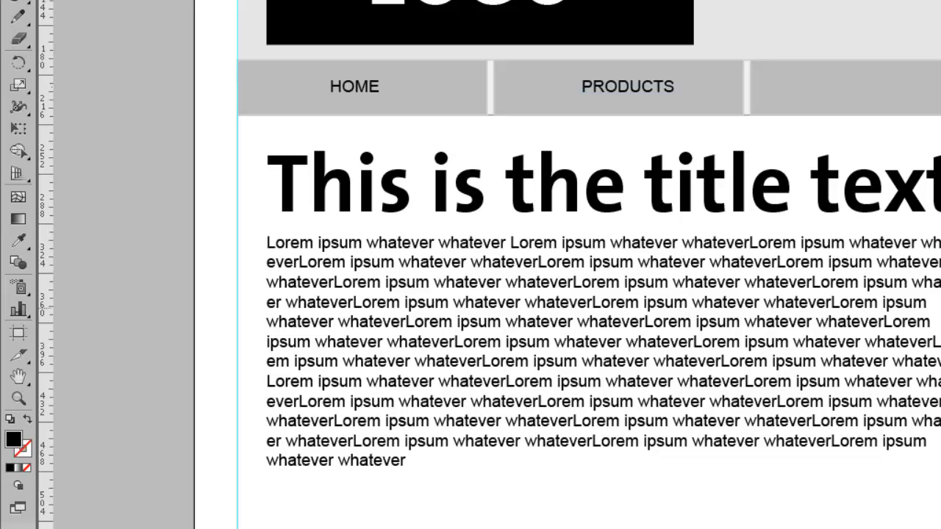
Add a vertical ruler guide across the page at about X 719 px
key("ctrl+0")
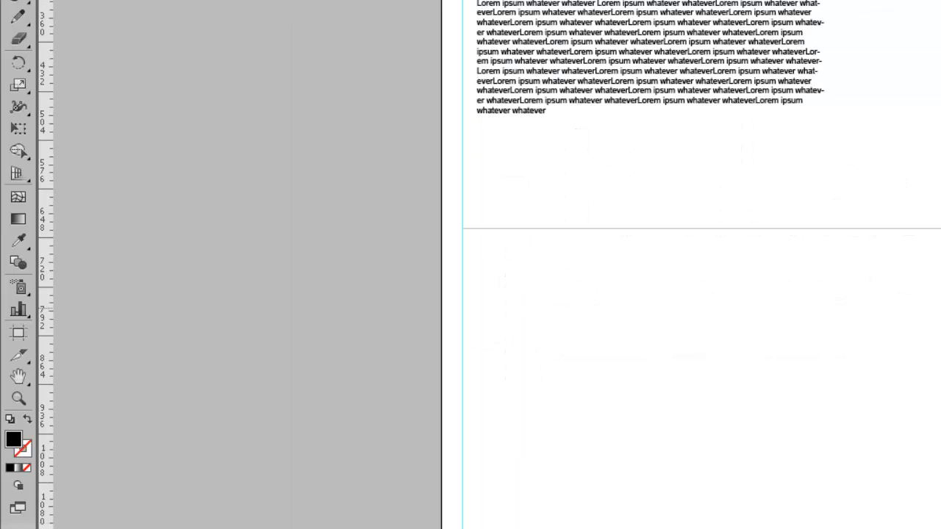
left_click_drag(44, 153, 913, 157)
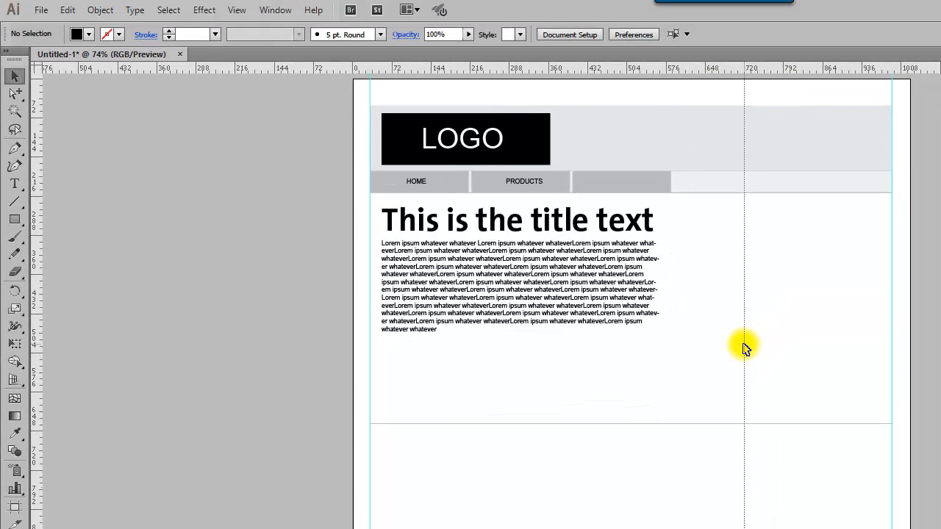
left_click_drag(745, 348, 745, 349)
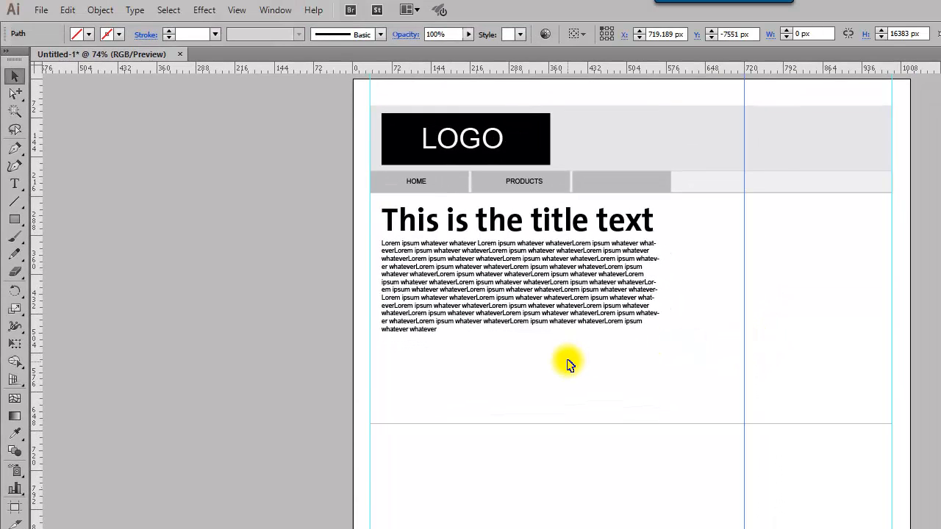
left_click(42, 10)
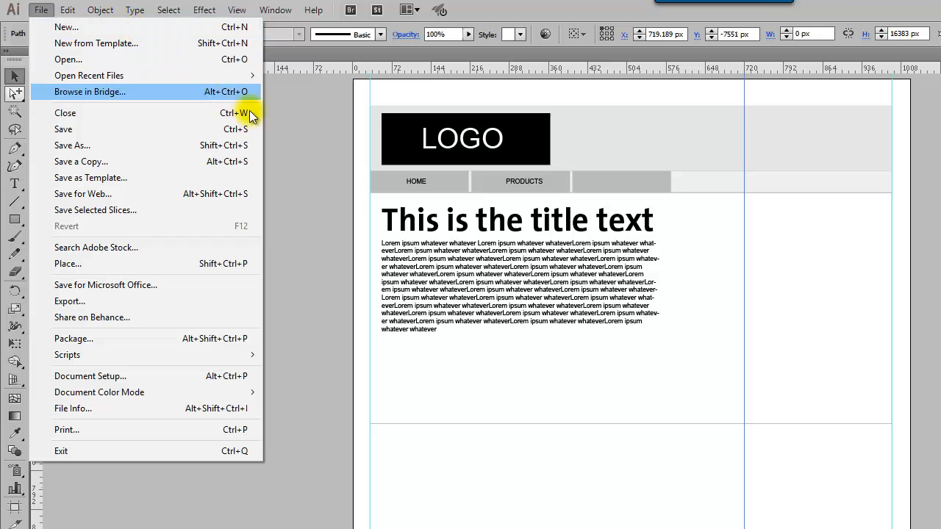
left_click(315, 195)
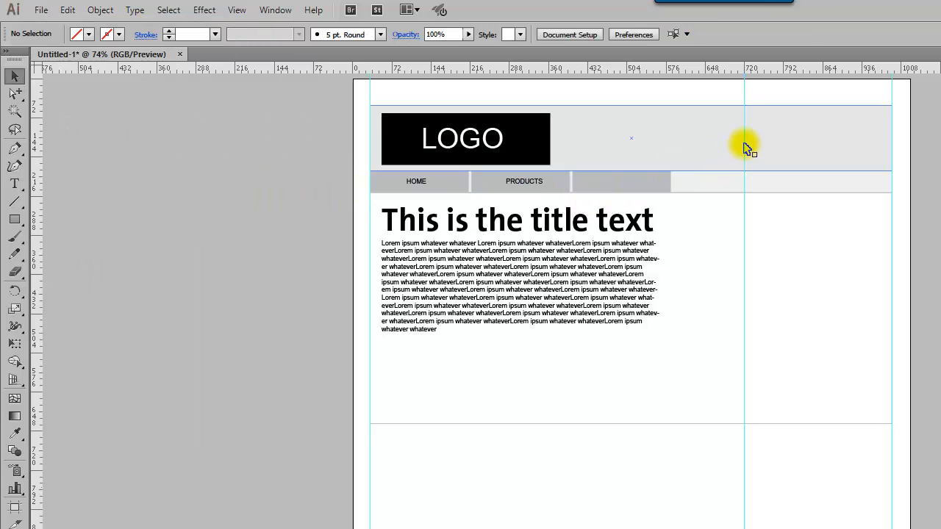
left_click(819, 131)
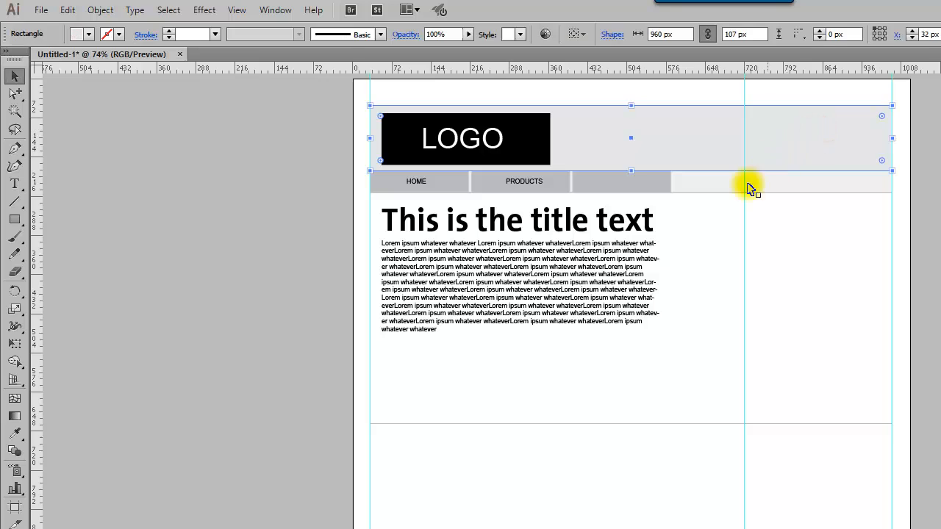
left_click(698, 185)
left_click(656, 188)
left_click(550, 183)
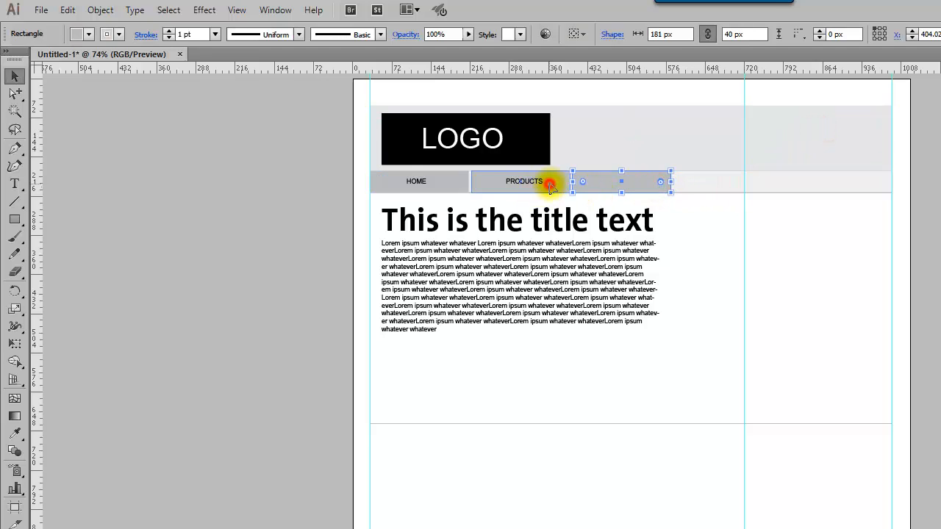
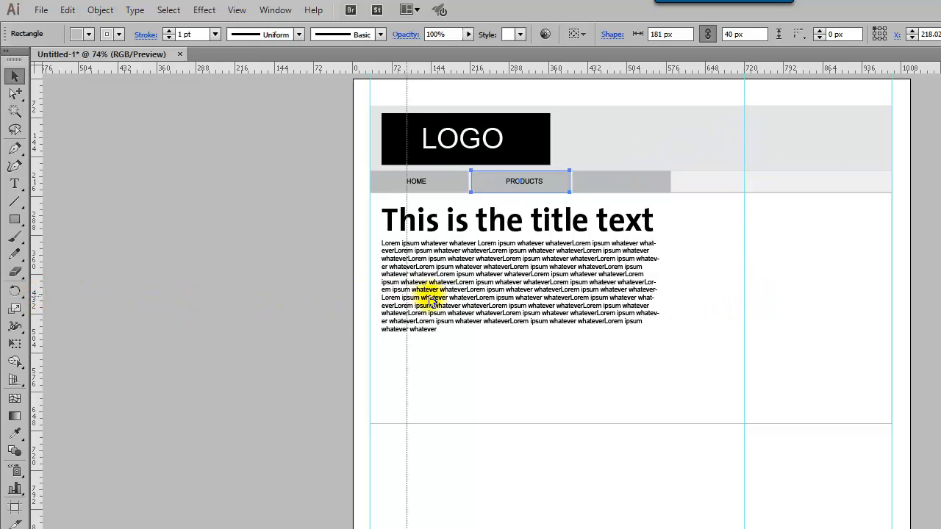
Add a vertical guide at about X 852 px and a horizontal guide at about Y 754 px, below the content area
left_click_drag(619, 303, 817, 309)
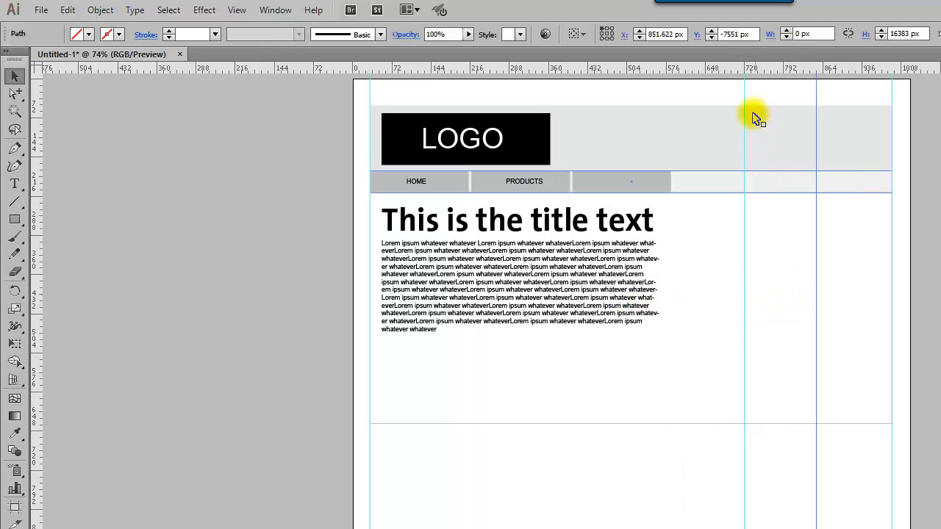
left_click_drag(741, 71, 723, 481)
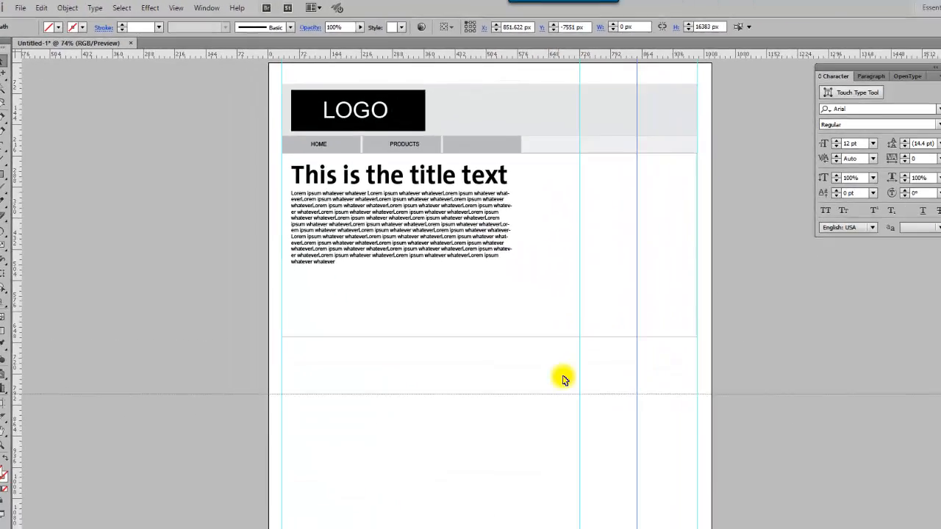
left_click_drag(564, 380, 544, 389)
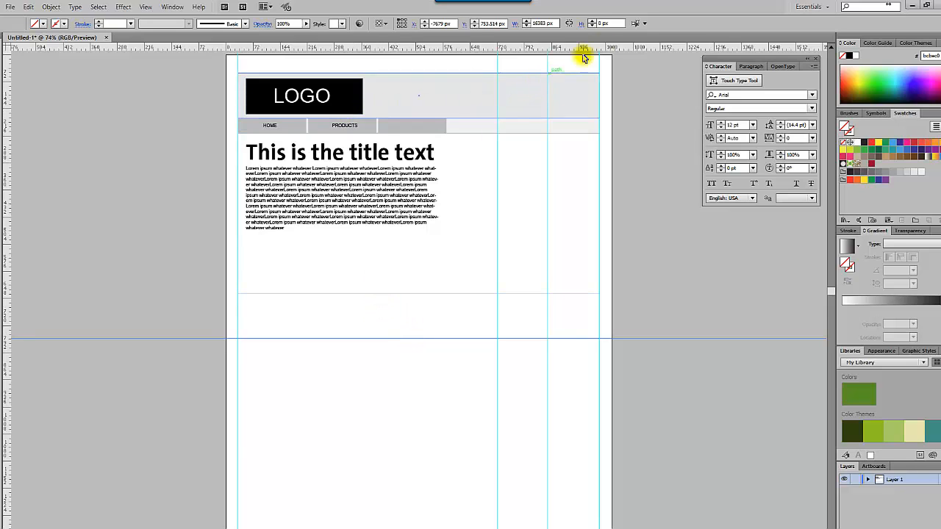
Move the LOGO text about 47 px right and 8 px down inside the black rectangle
left_click(363, 99)
left_click(624, 23)
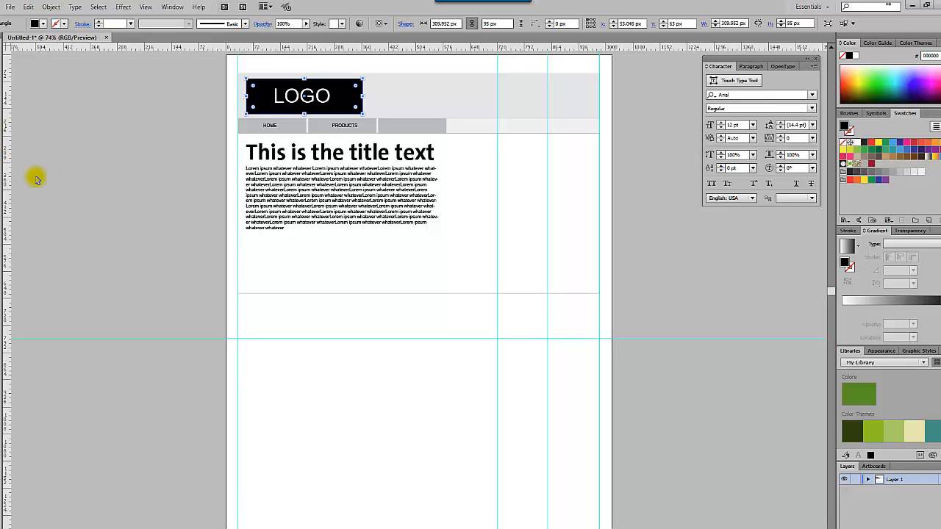
left_click(320, 104)
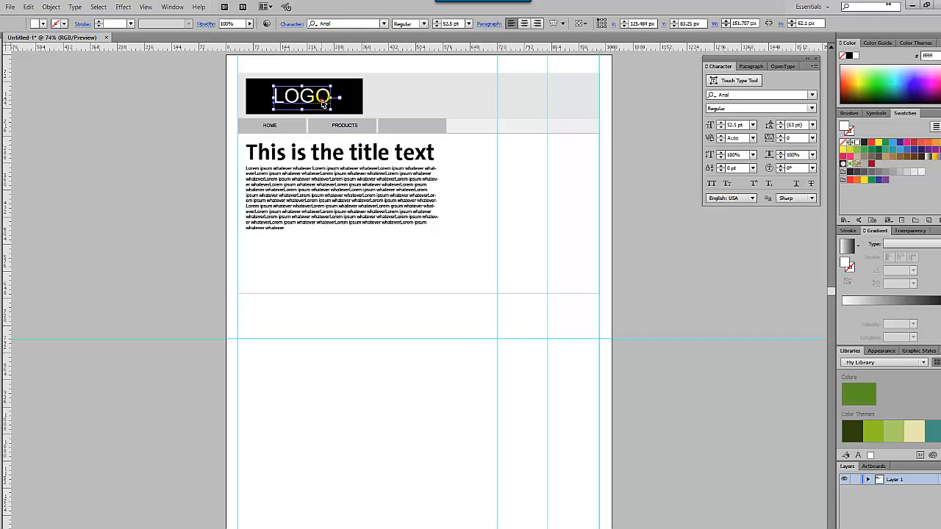
left_click_drag(322, 104, 340, 106)
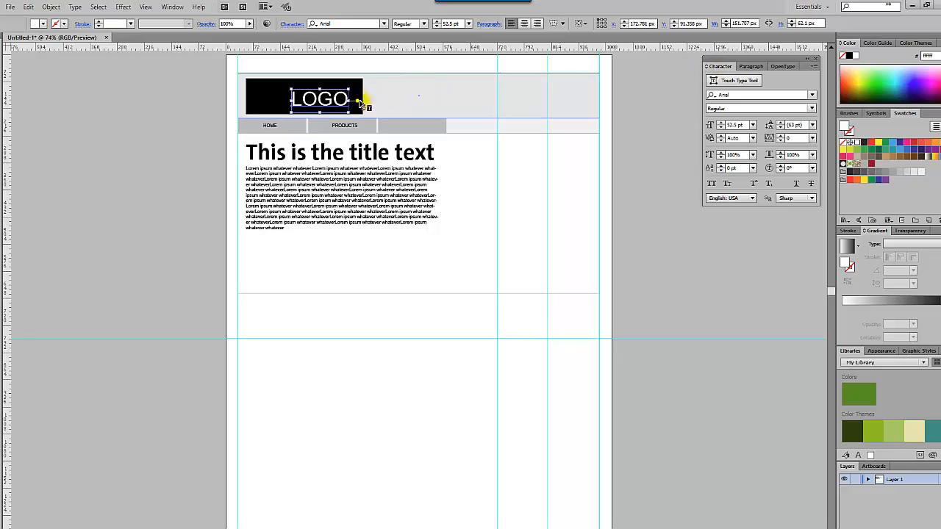
Resize the body text frame by its lower corner, making it slightly narrower and taller so the paragraph reflows
left_click(332, 184)
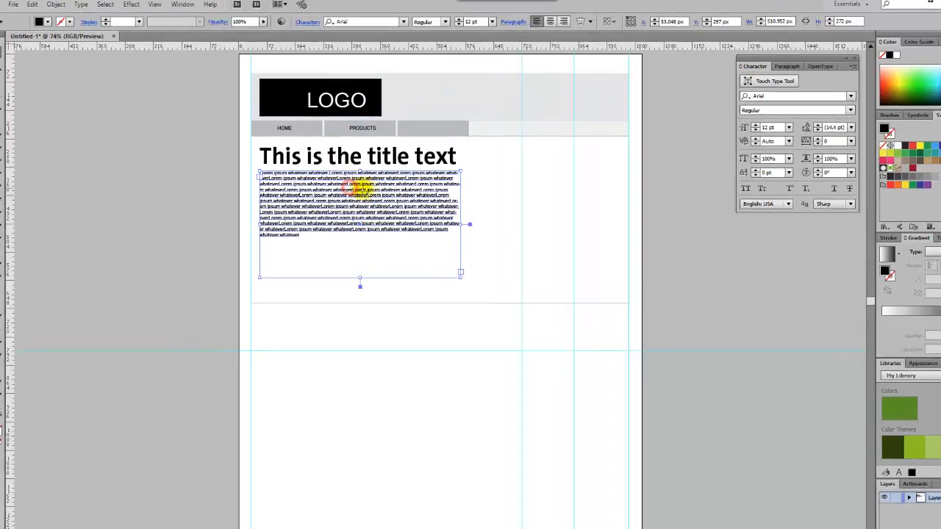
left_click_drag(438, 267, 398, 268)
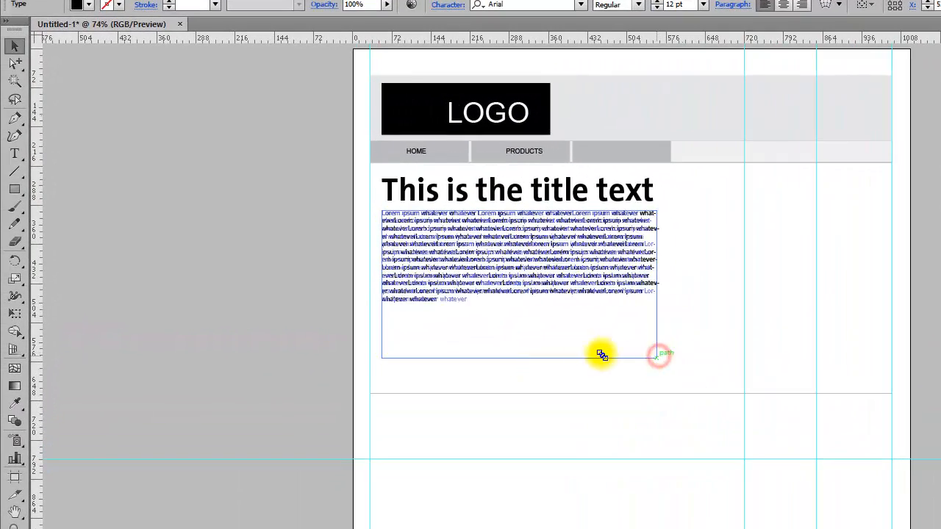
left_click_drag(601, 356, 652, 369)
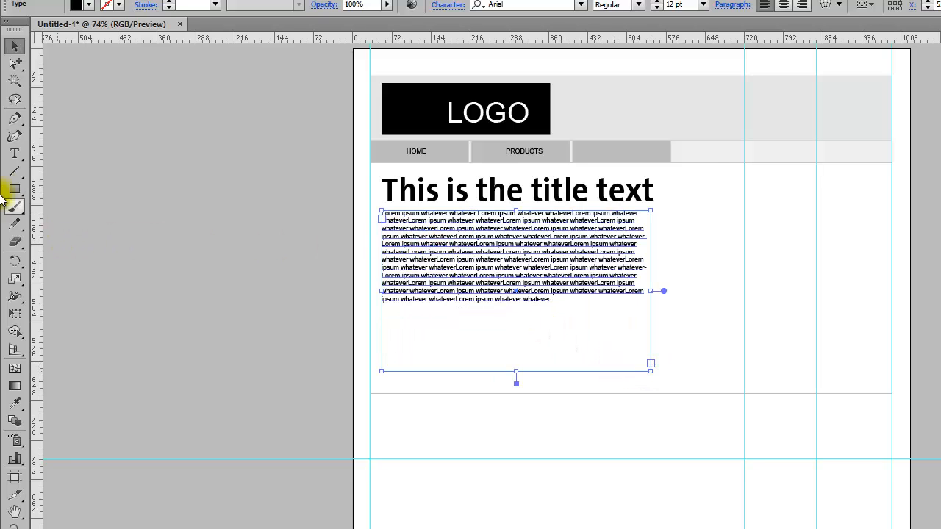
Add the point text "START TYPING" in Arial below the body text, enlarge it proportionally to about 124 pt and deselect it
left_click(14, 154)
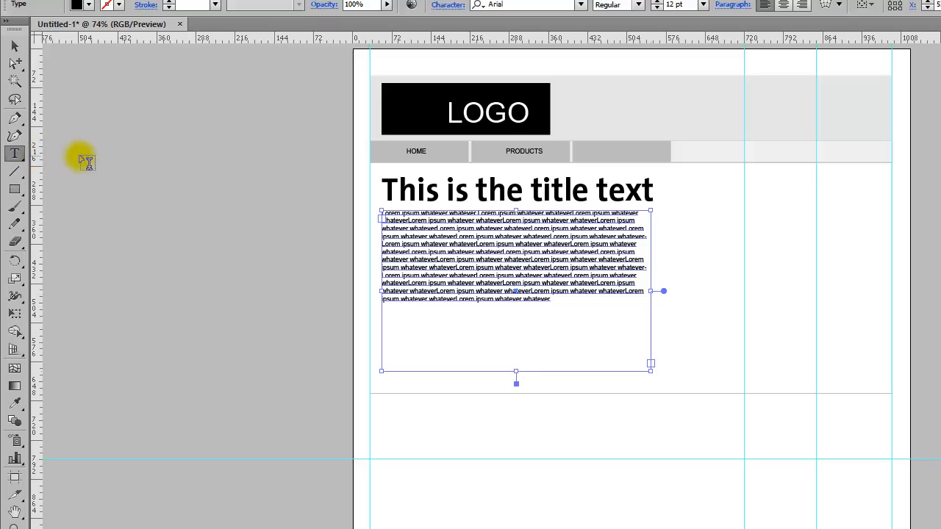
left_click(511, 425)
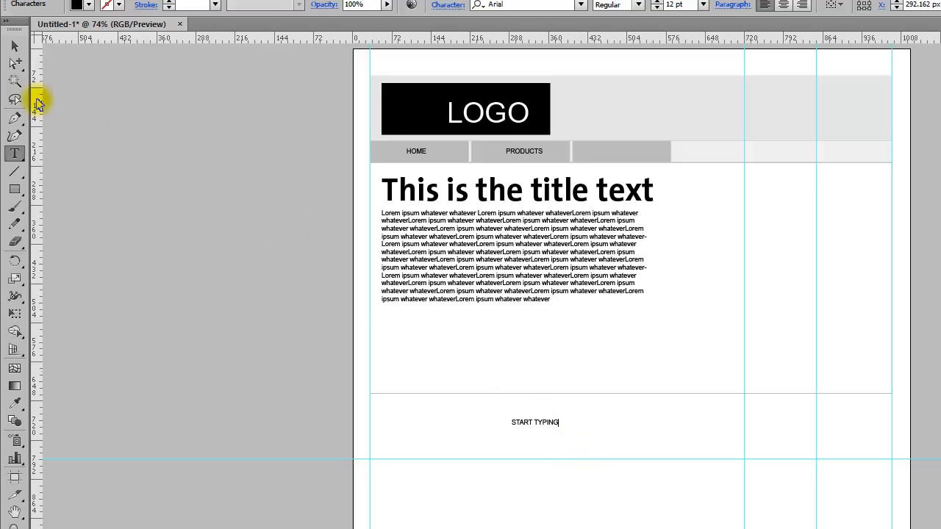
left_click(14, 45)
left_click_drag(561, 417, 847, 353)
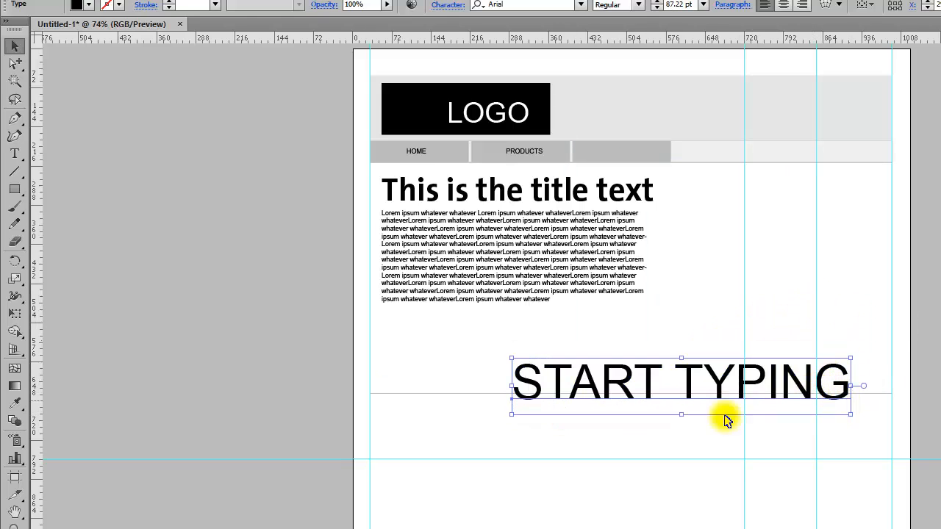
left_click_drag(511, 414, 370, 461)
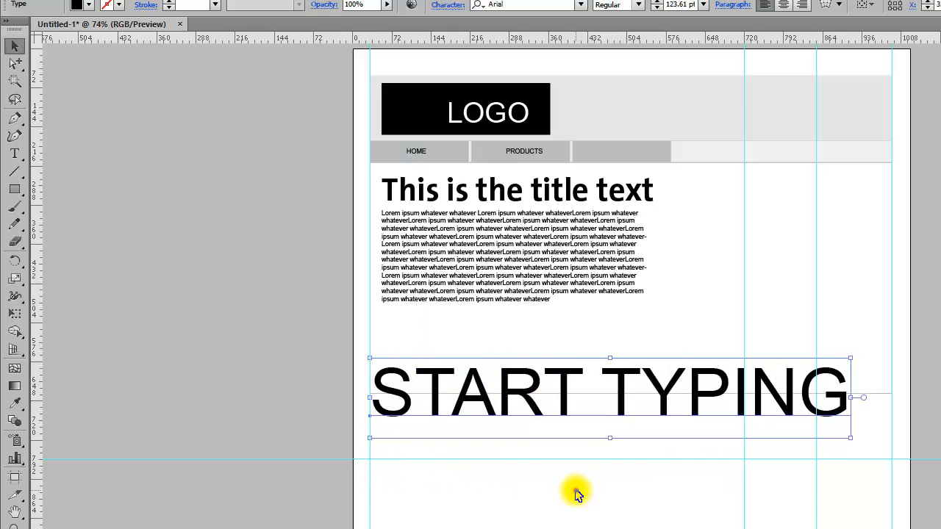
left_click(576, 493)
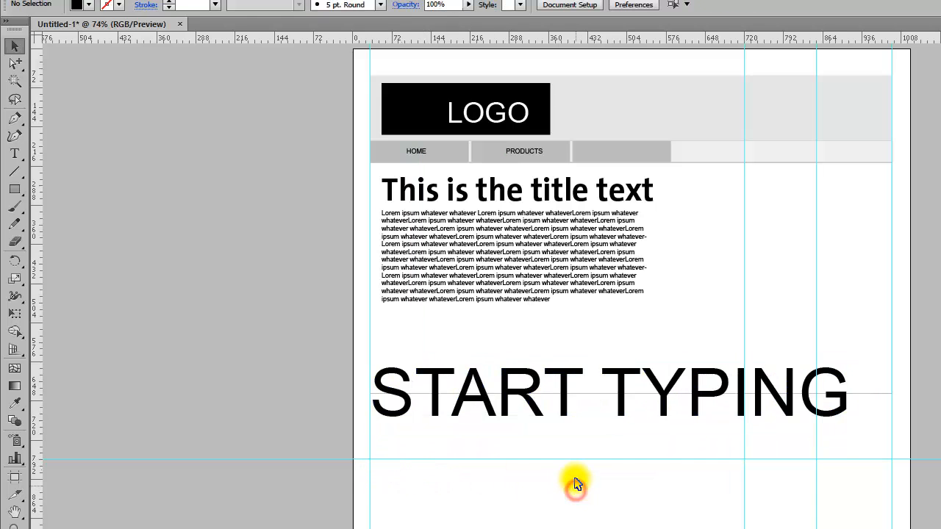
Draw an empty text frame about 687 by 135 px below the lower horizontal guide and copy most of the body paragraph
left_click(14, 155)
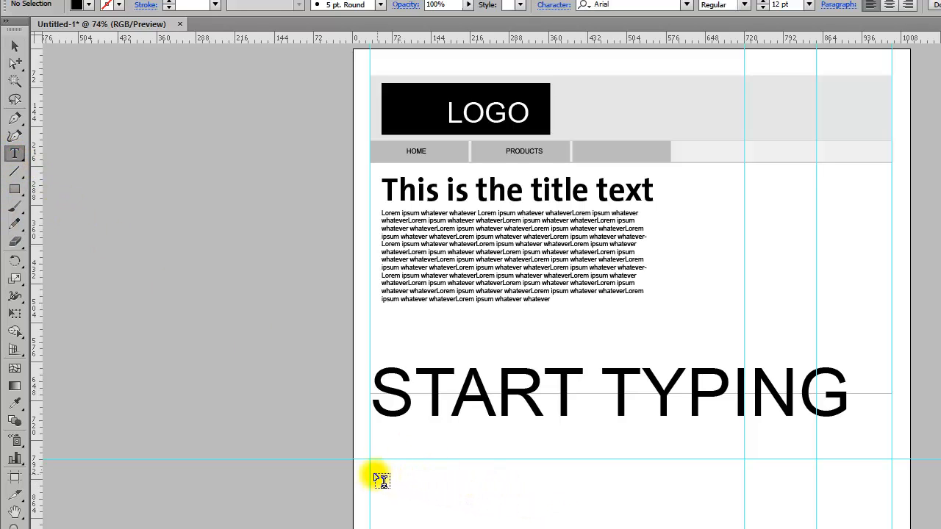
left_click_drag(370, 474, 680, 523)
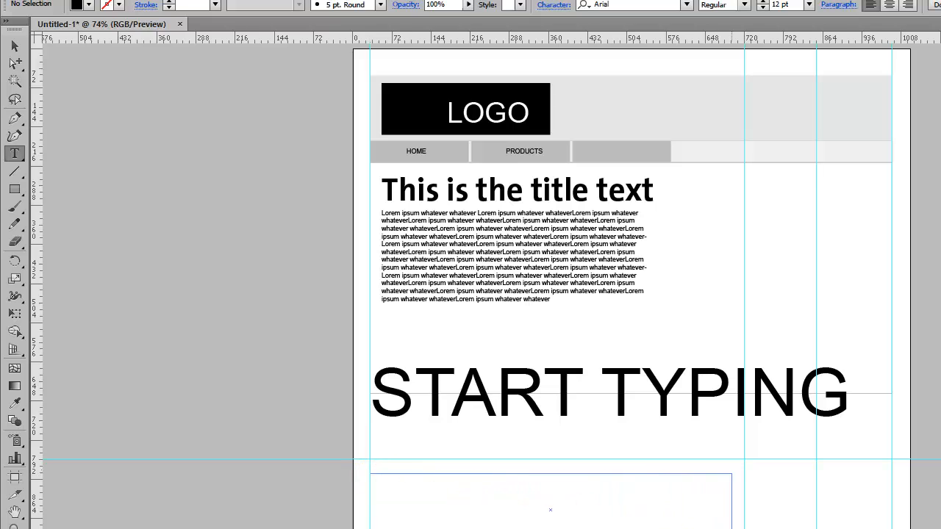
left_click(478, 265)
left_click_drag(508, 265, 353, 221)
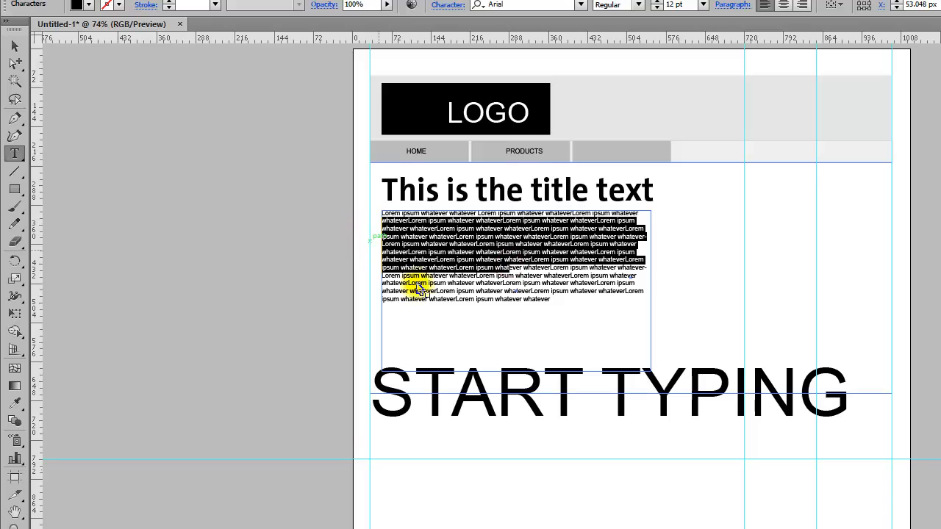
left_click(541, 520)
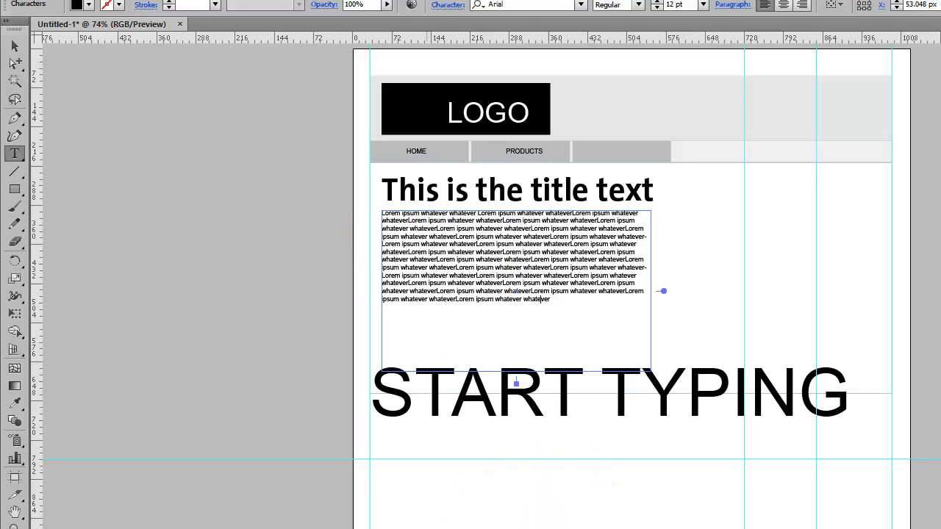
Select the empty text frame by its upper edge, deselect it and select it again
left_click(16, 50)
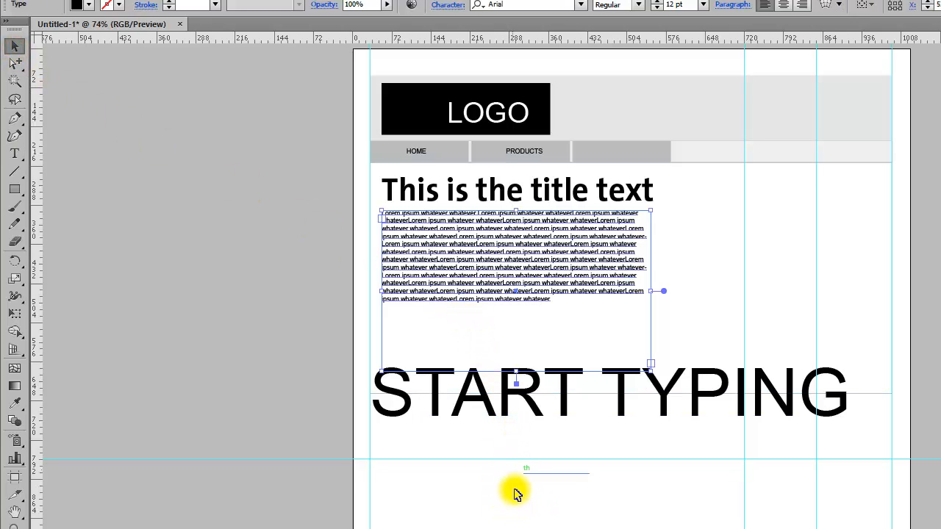
left_click(516, 474)
left_click(433, 494)
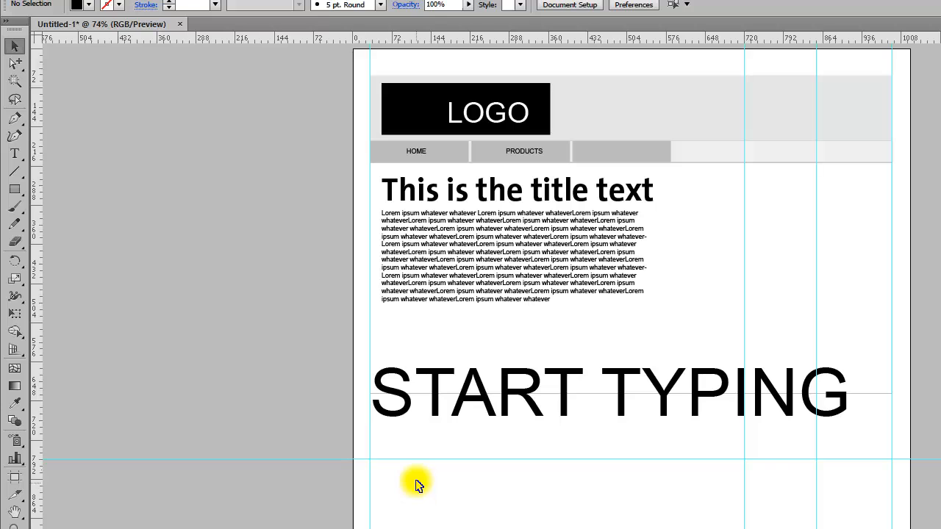
left_click(419, 475)
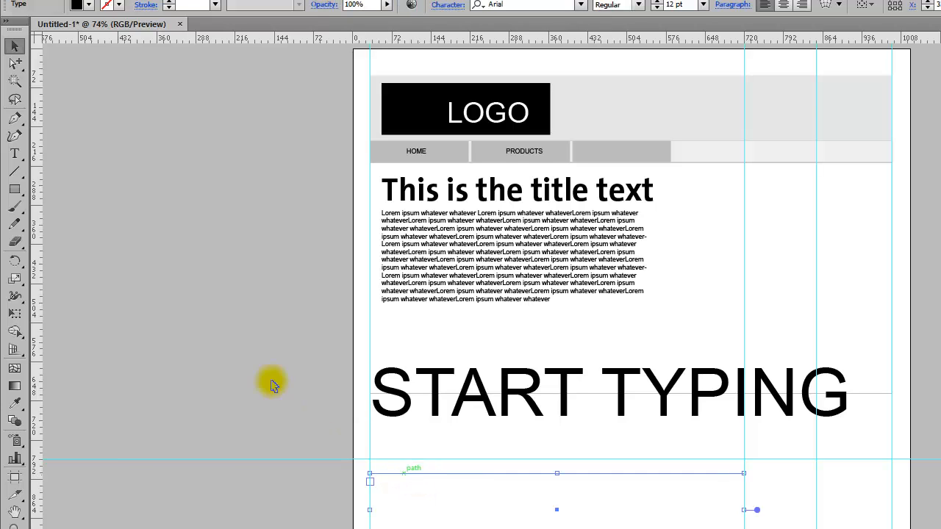
left_click(15, 155)
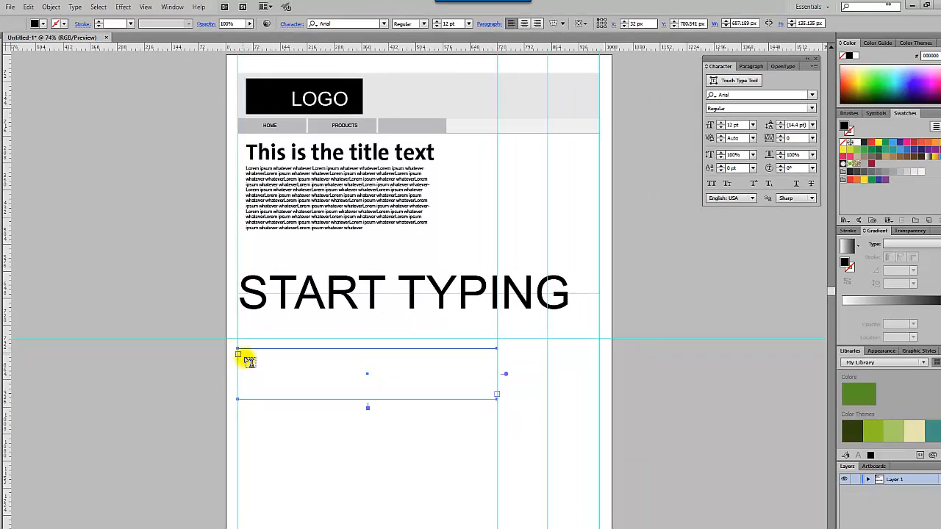
left_click(382, 485)
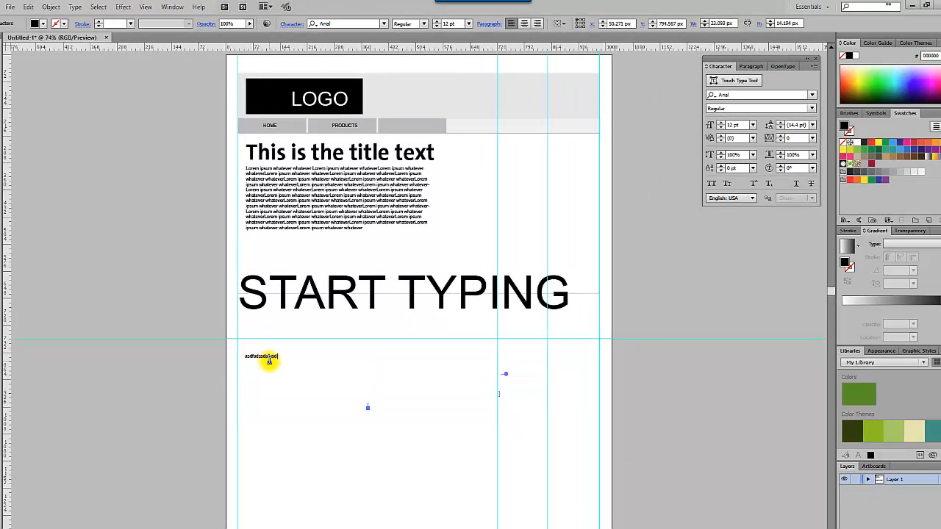
key("Escape")
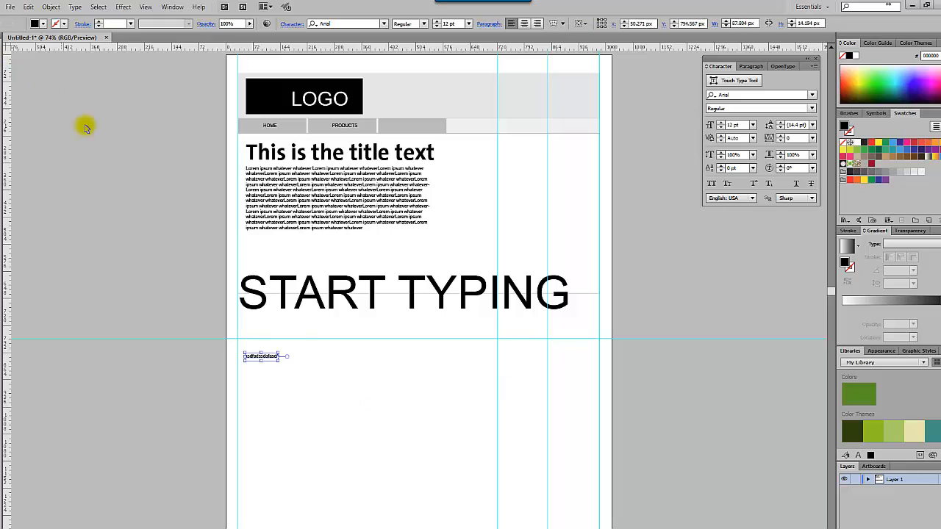
key("Delete")
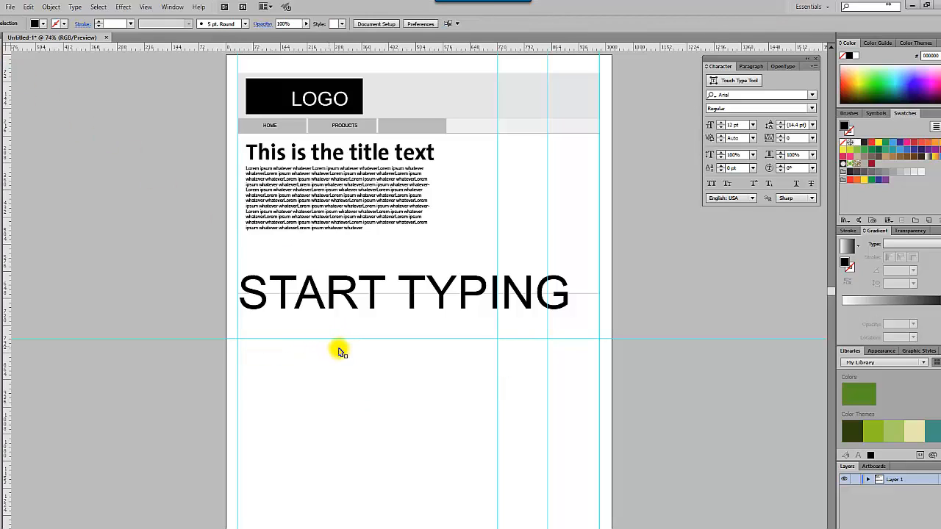
Fill the empty lower text frame with "asdfadsf" followed by the copied body text, leaving the frame selected as an object
left_click(316, 349)
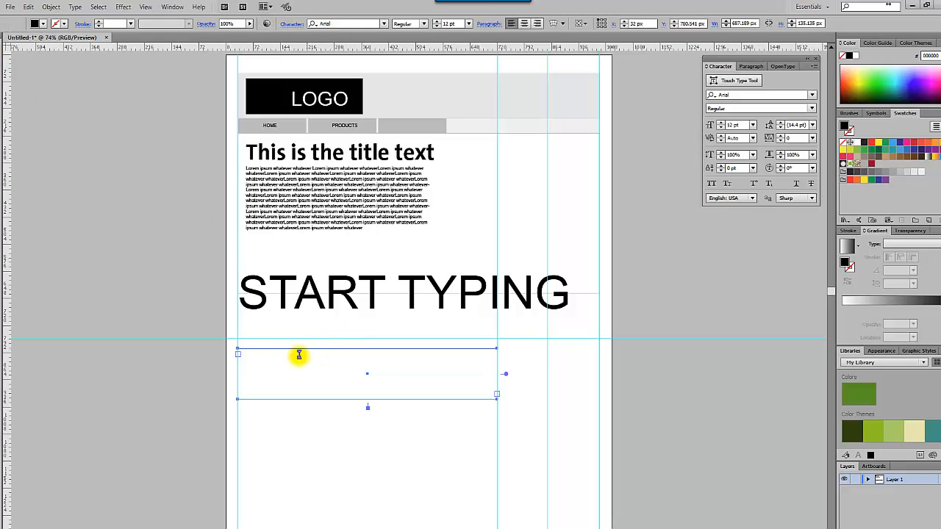
left_click(298, 356)
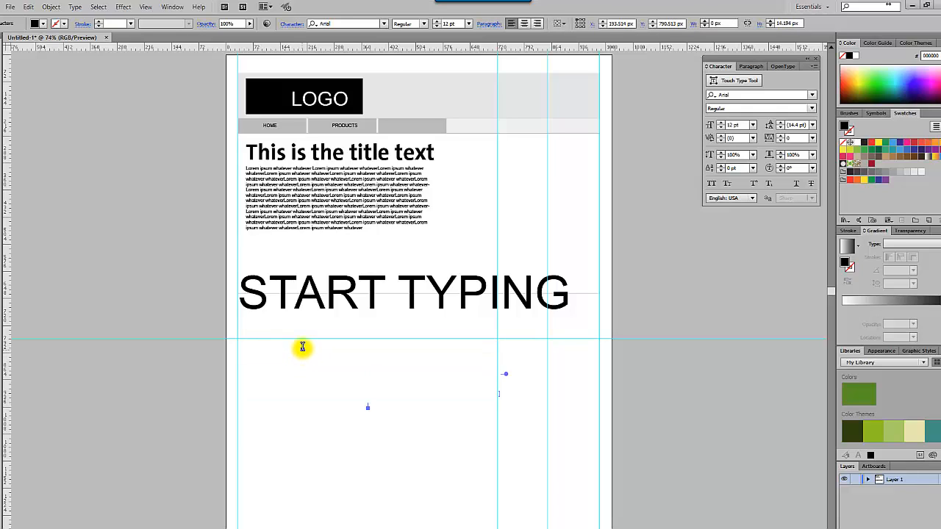
left_click(303, 349)
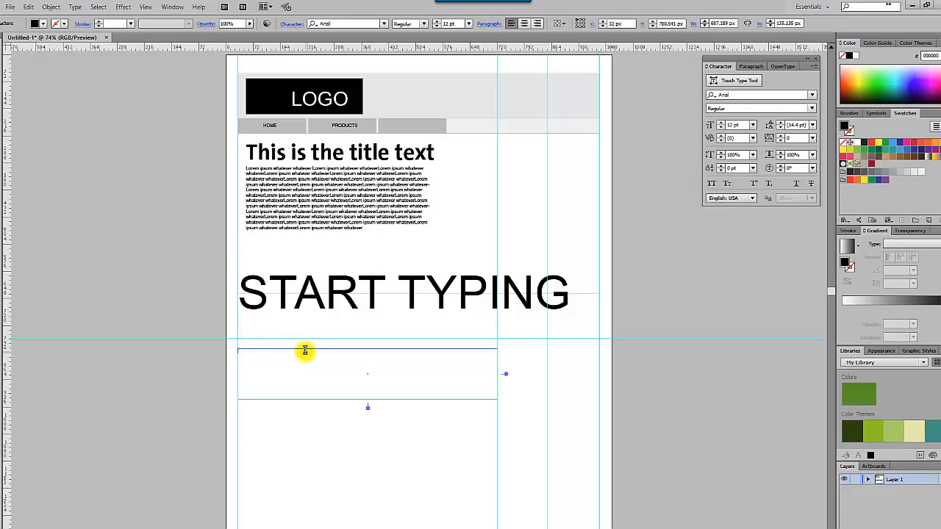
type("asdfasdf")
key("ctrl+v")
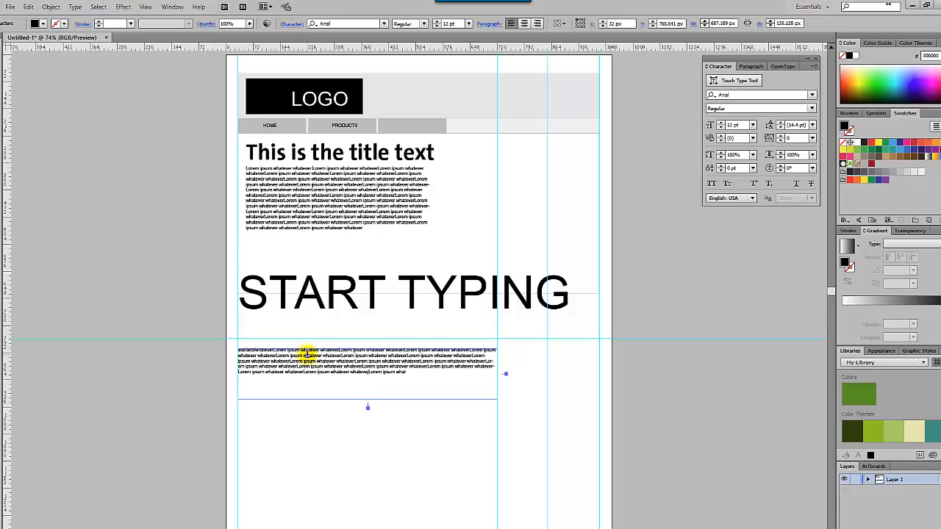
left_click(2, 56)
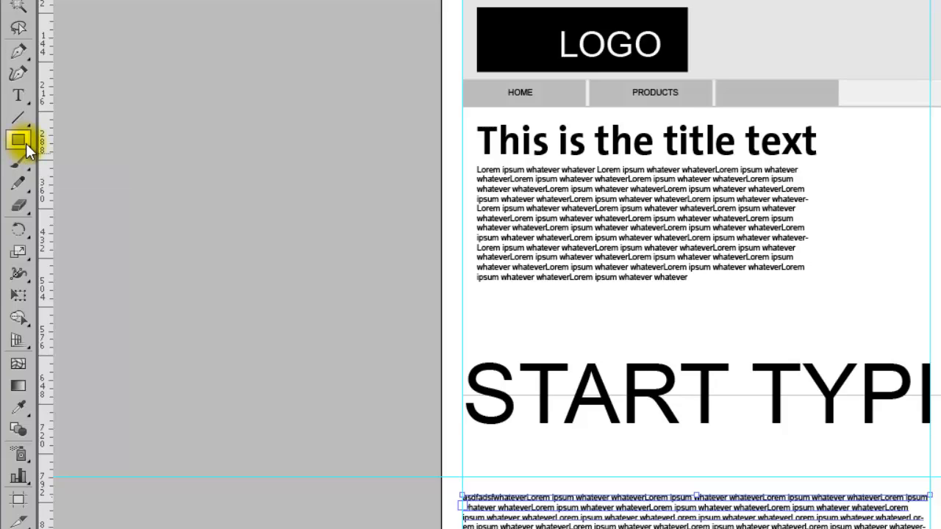
Draw a wide black ellipse beside the body text and a tall, narrow one near the page's right edge with the Ellipse tool
left_click(26, 144)
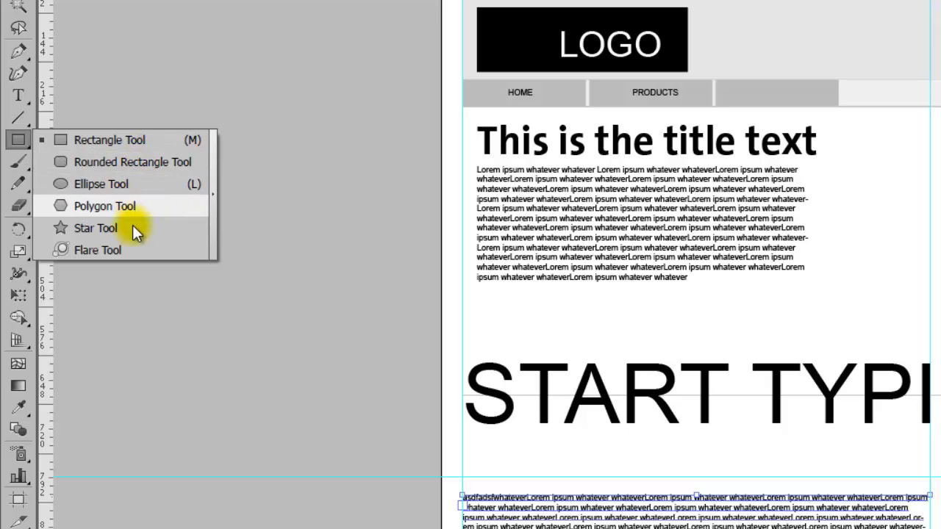
left_click(128, 188)
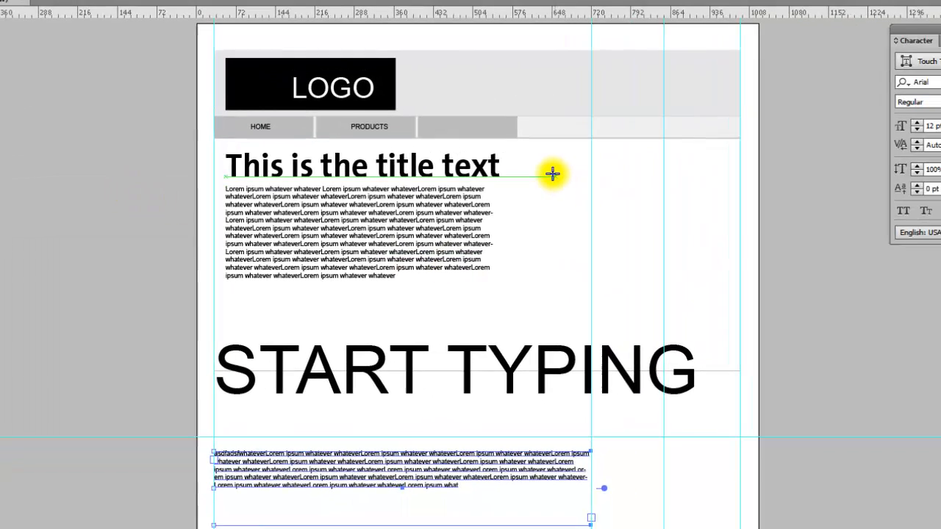
mouse_move(725, 164)
left_mouse_down()
mouse_move(859, 204)
mouse_move(848, 249)
left_mouse_up()
left_click_drag(889, 207, 919, 345)
left_click_drag(715, 336, 715, 336)
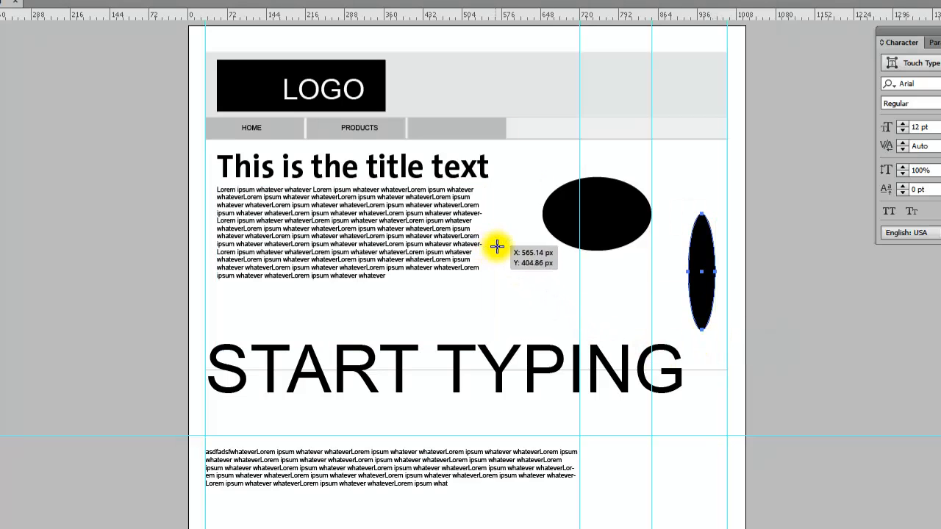
Draw a small perfect circle just above the START TYPING text and a larger one below the lower paragraph
mouse_move(497, 246)
left_mouse_down()
mouse_move(589, 314)
mouse_move(531, 283)
mouse_move(555, 290)
left_mouse_up()
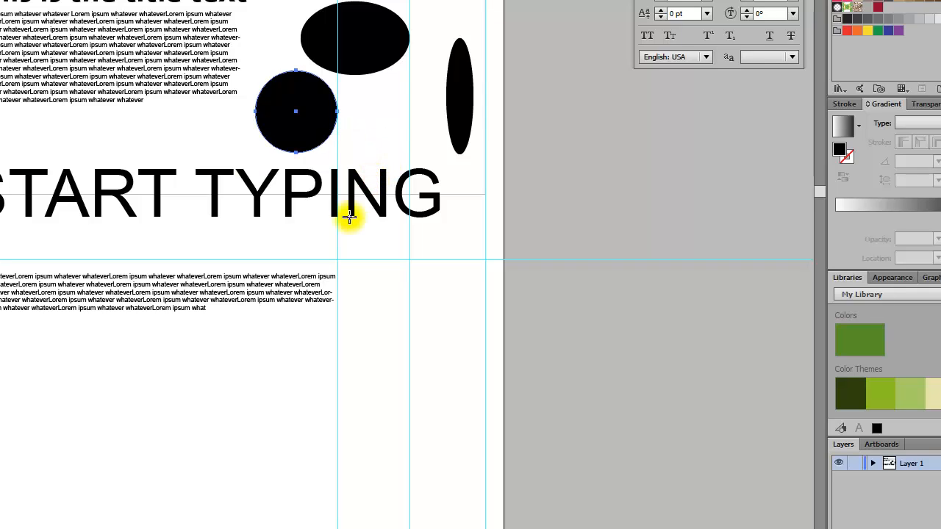
left_click_drag(47, 335, 235, 428)
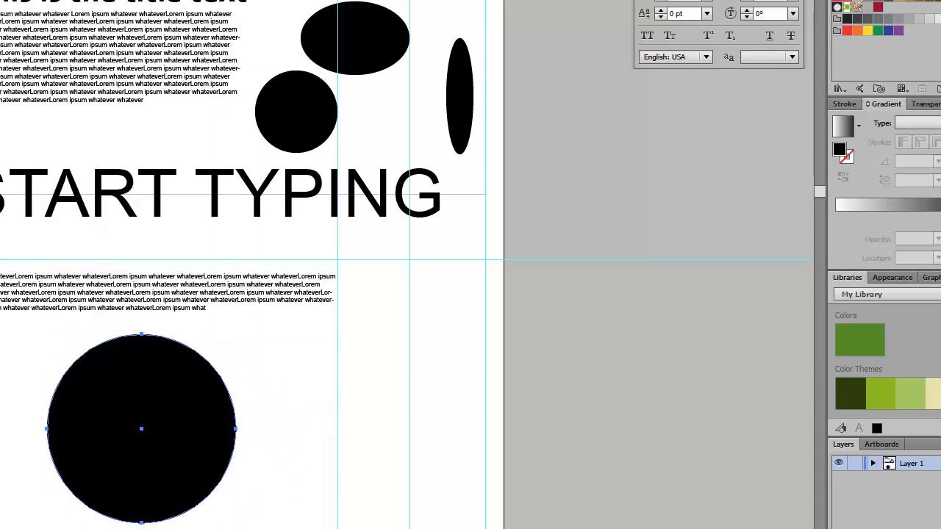